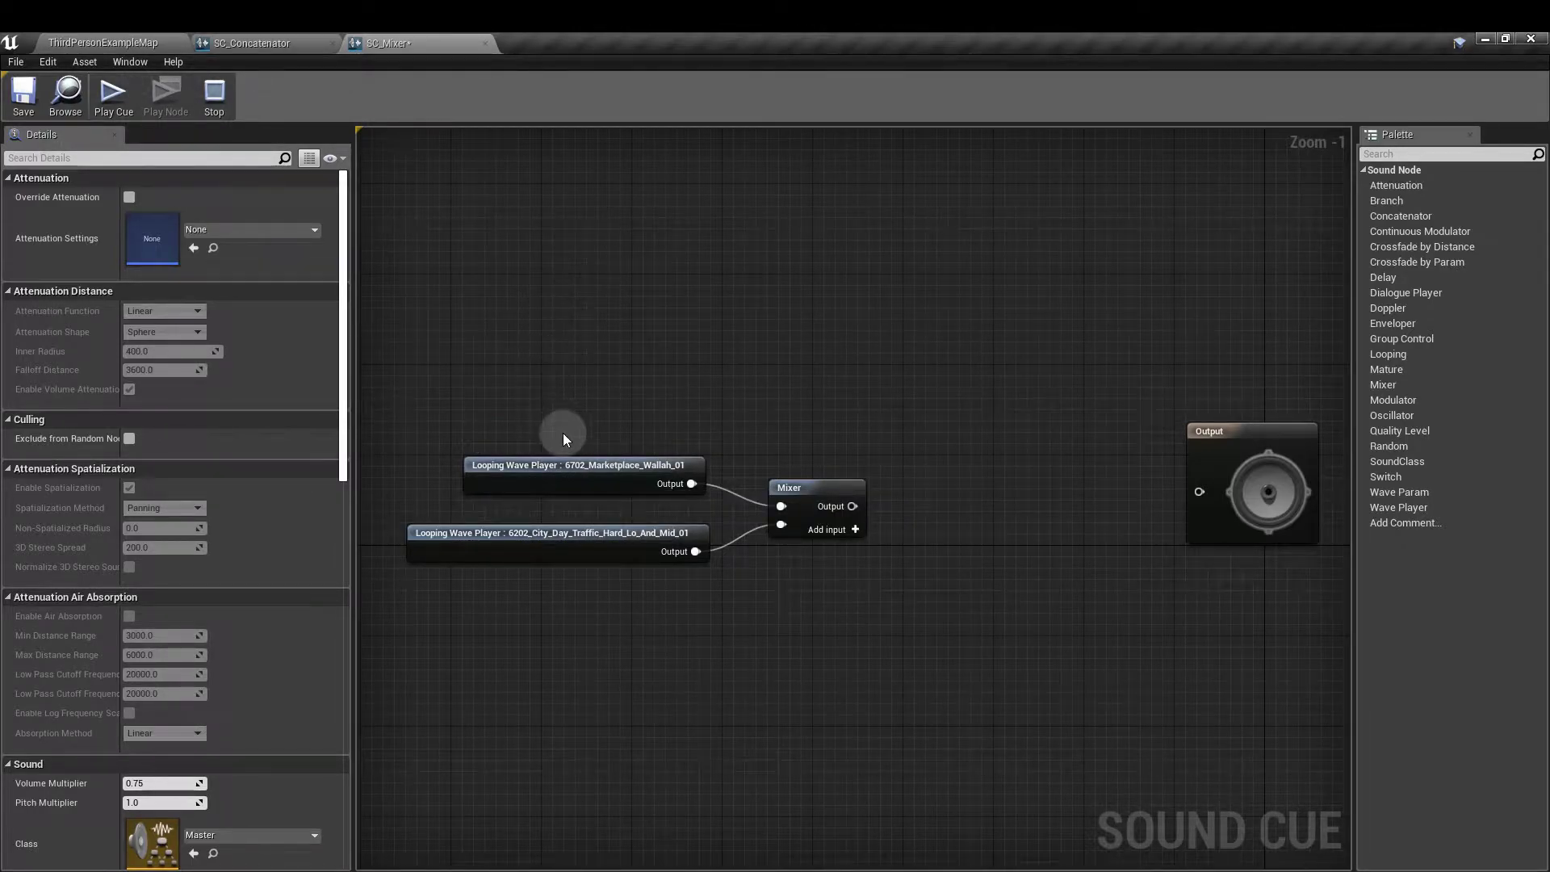
- Preview the marketplace and city traffic wave players one at a time
{"action": "left_click", "coordinate": [571, 461]}
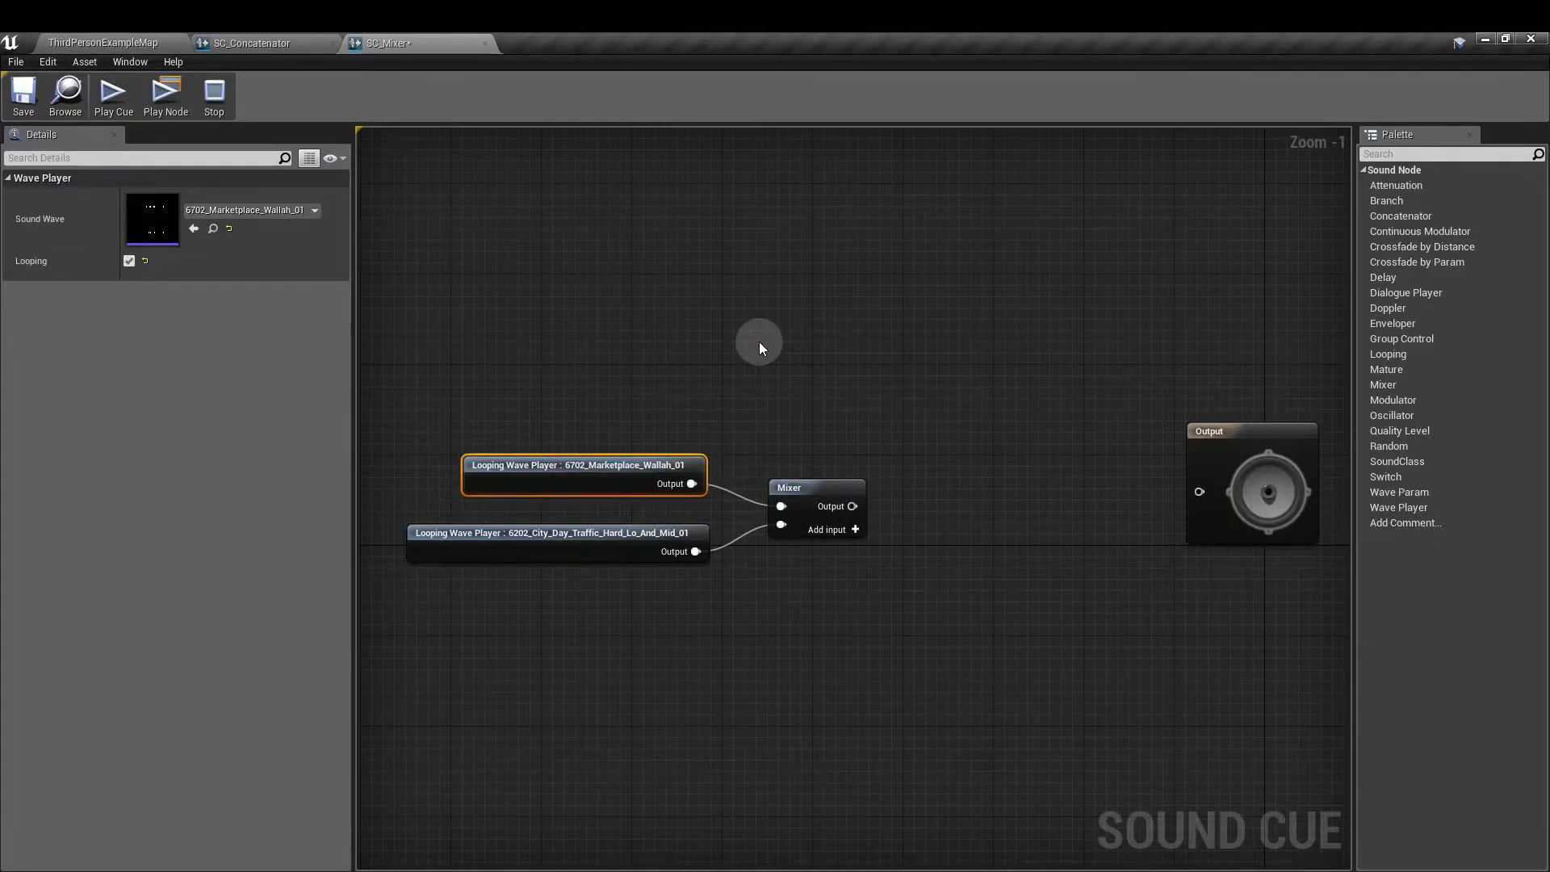
{"action": "left_click", "coordinate": [759, 343]}
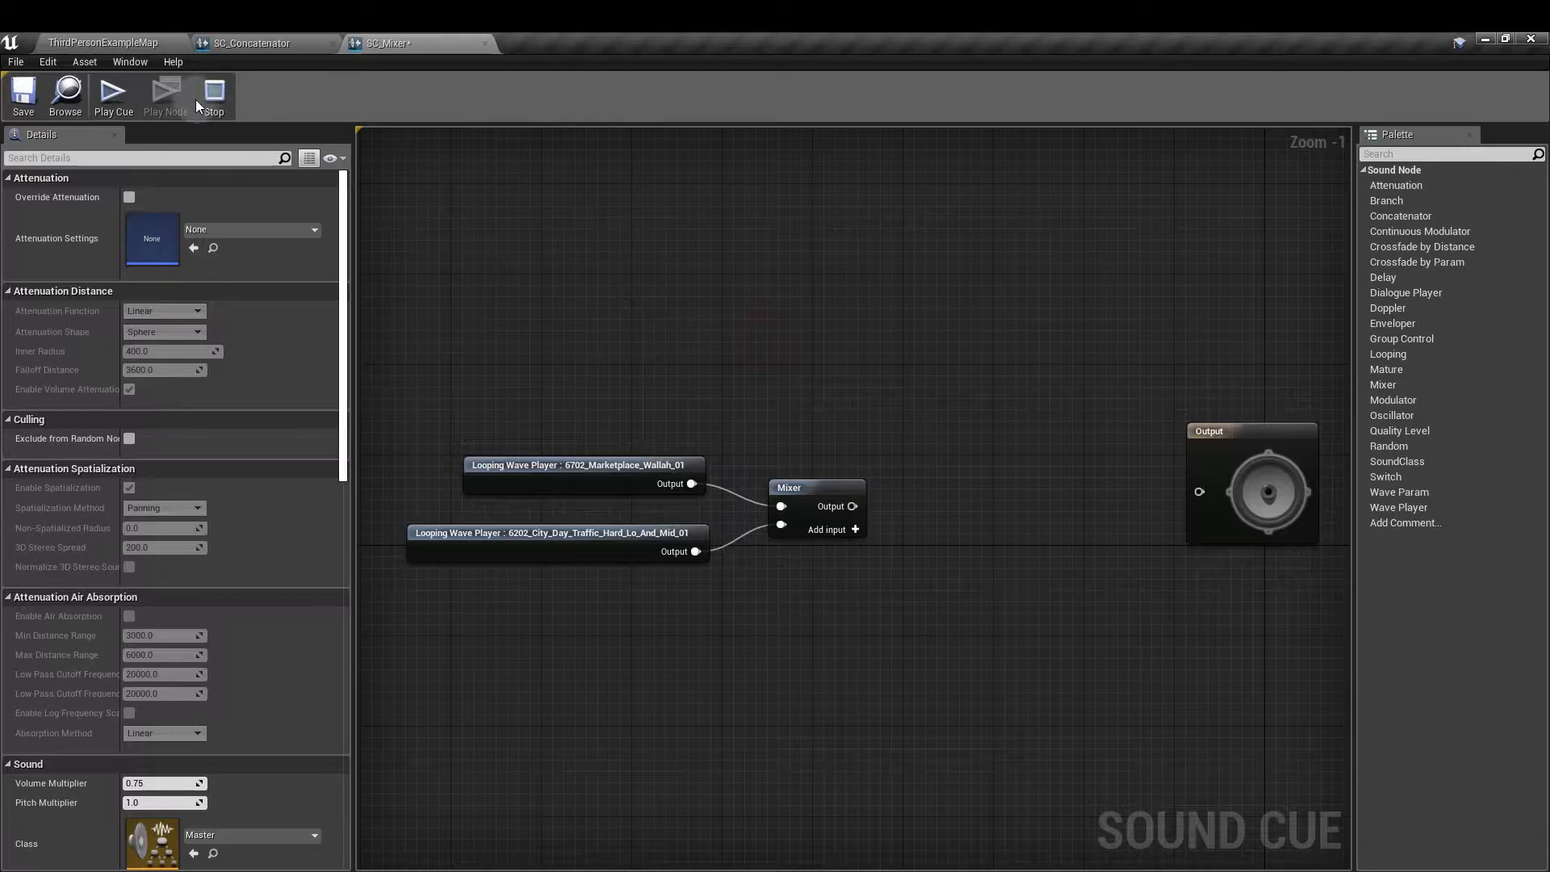
{"action": "left_click", "coordinate": [198, 103]}
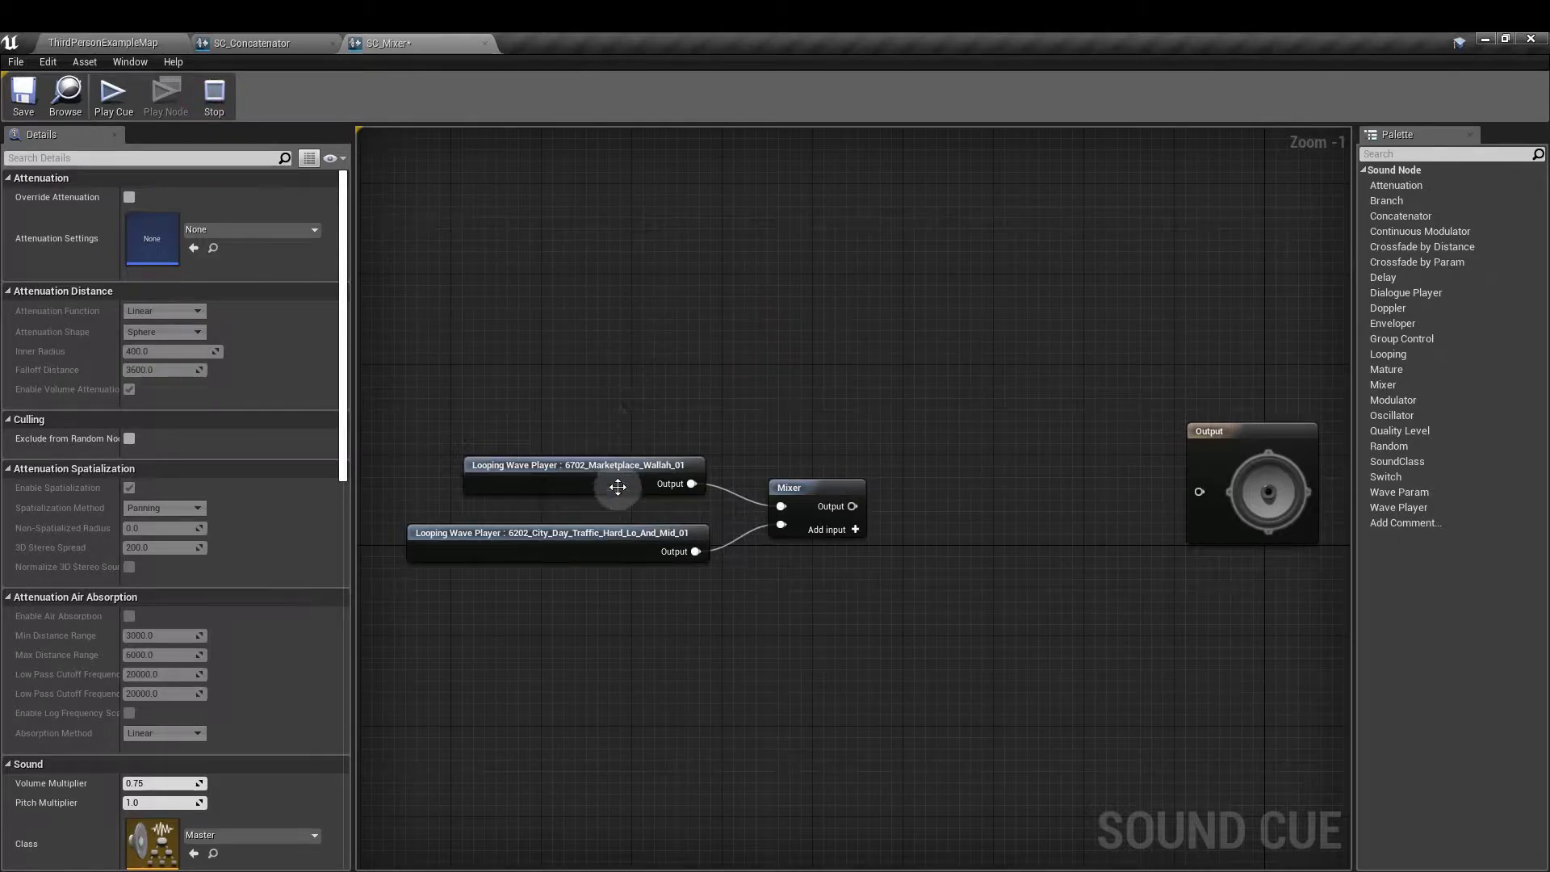
{"action": "left_click", "coordinate": [605, 529]}
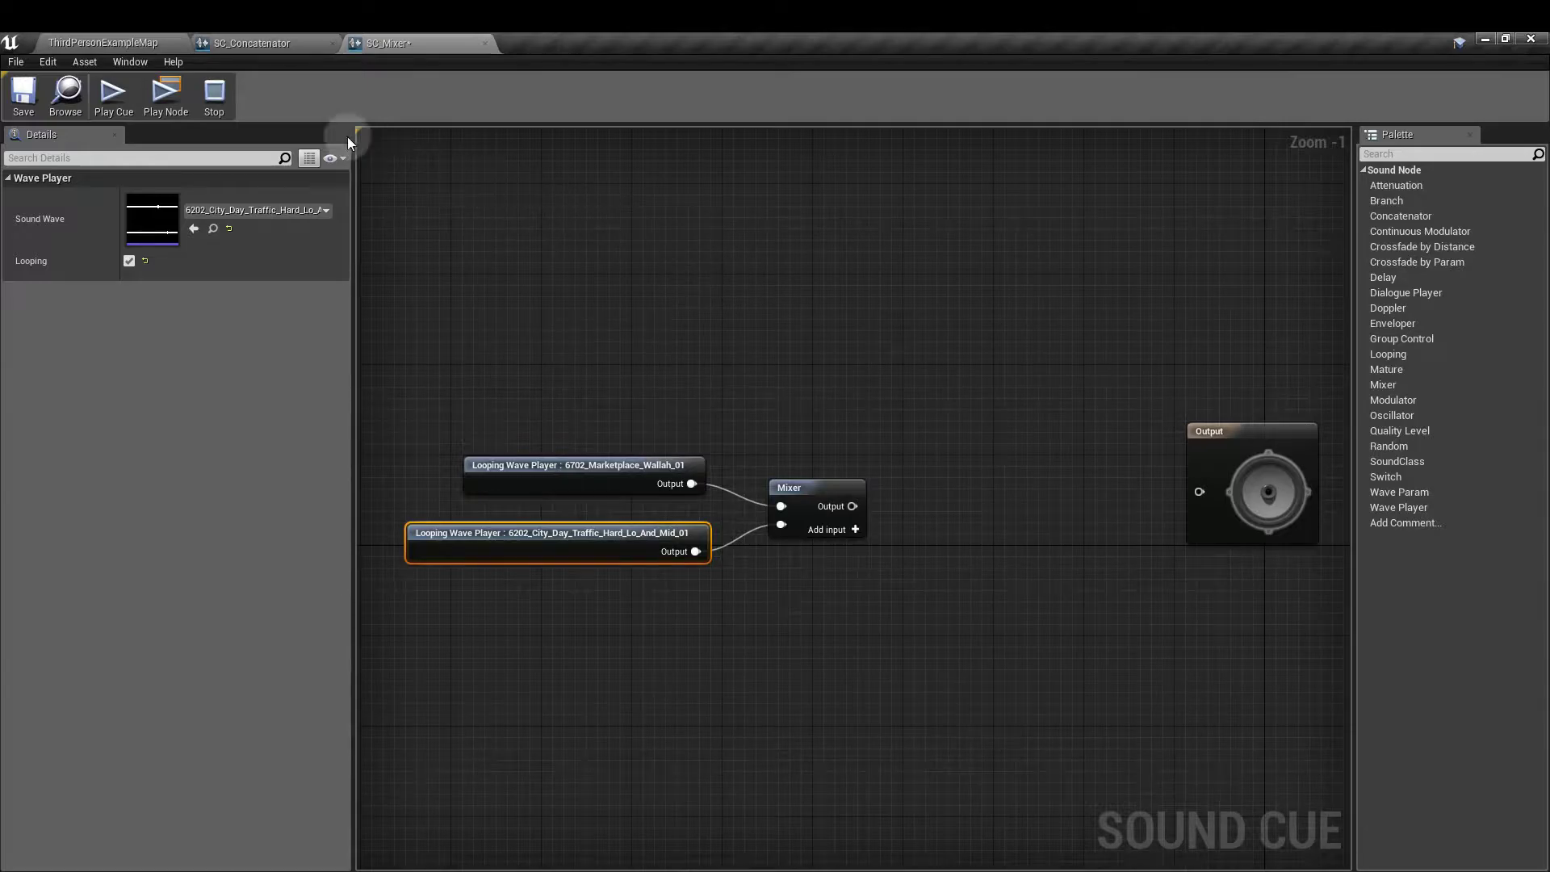
{"action": "left_click", "coordinate": [215, 92]}
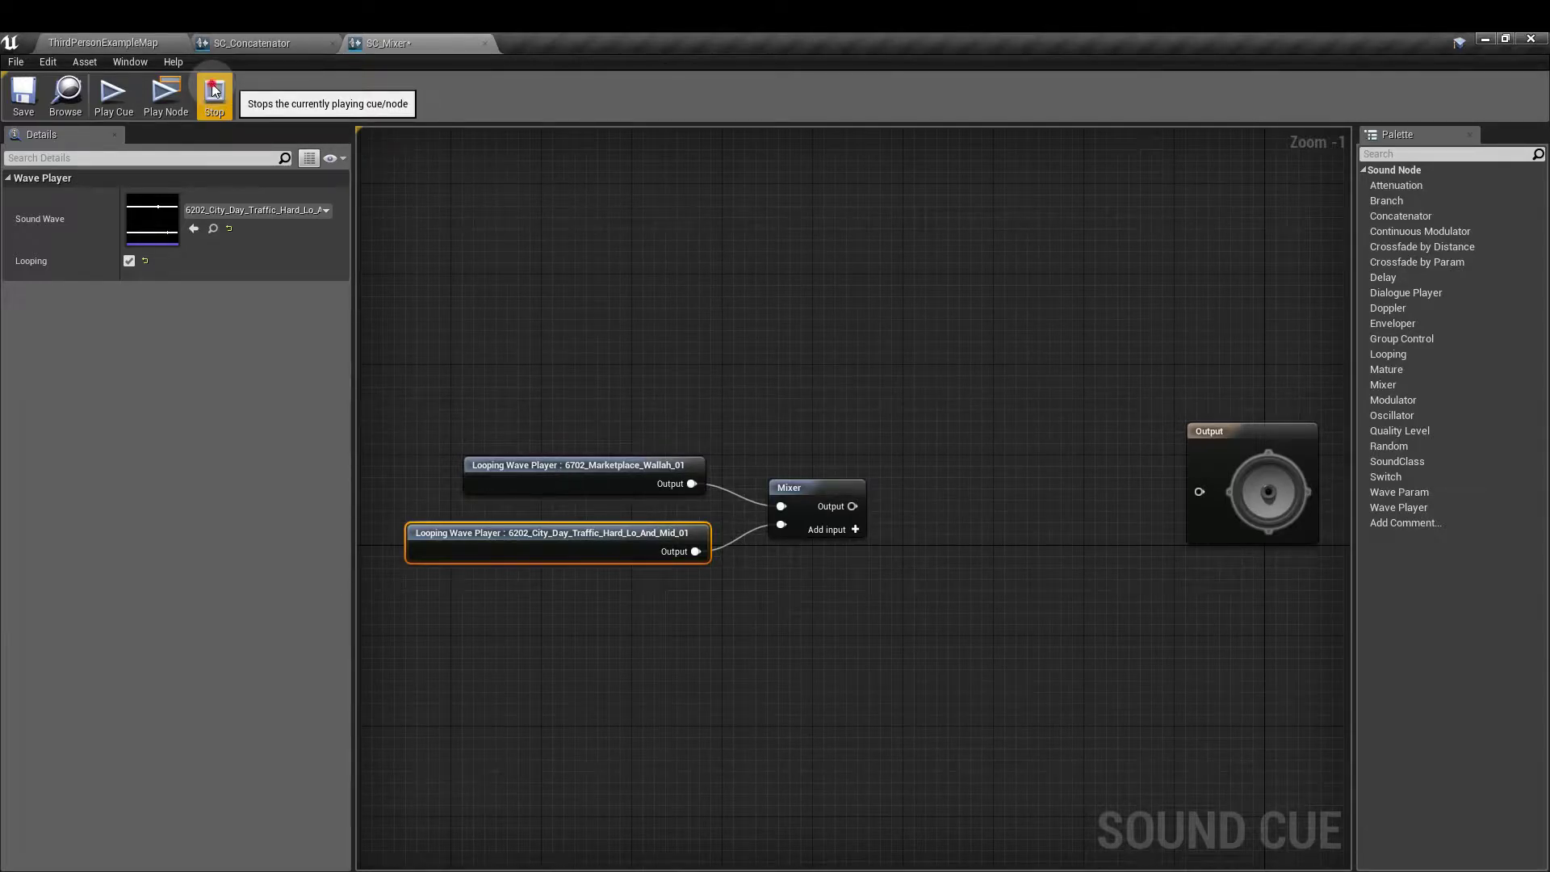
{"action": "left_click", "coordinate": [713, 272]}
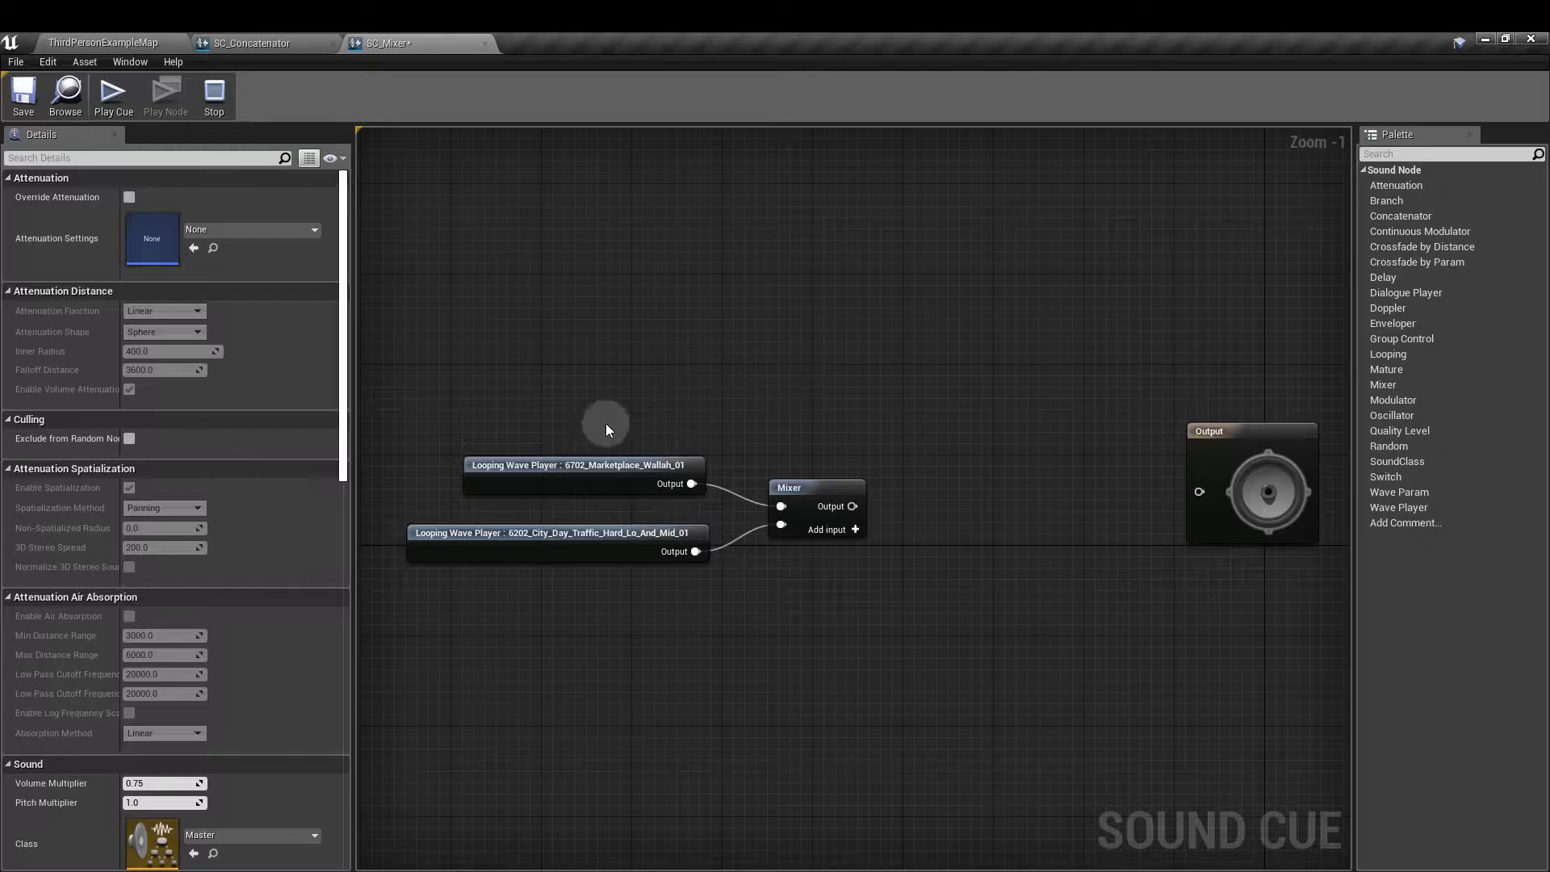
- Select both wave players and toggle Looping off and back on
{"action": "left_click_drag", "start_coordinate": [486, 404], "coordinate": [489, 674]}
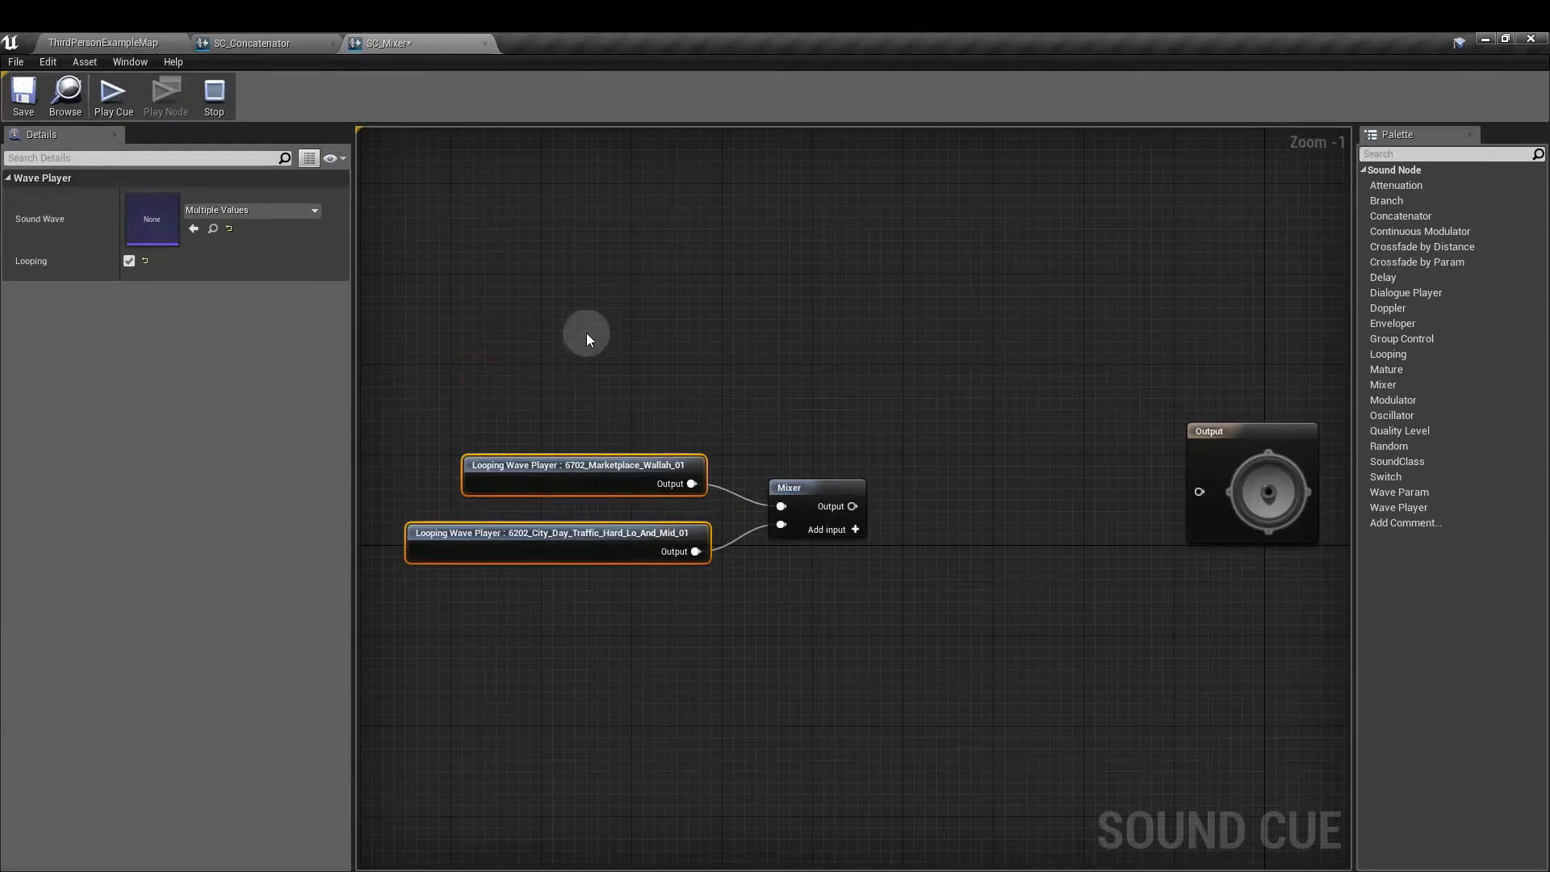
{"action": "left_click", "coordinate": [129, 260]}
{"action": "left_click", "coordinate": [129, 260]}
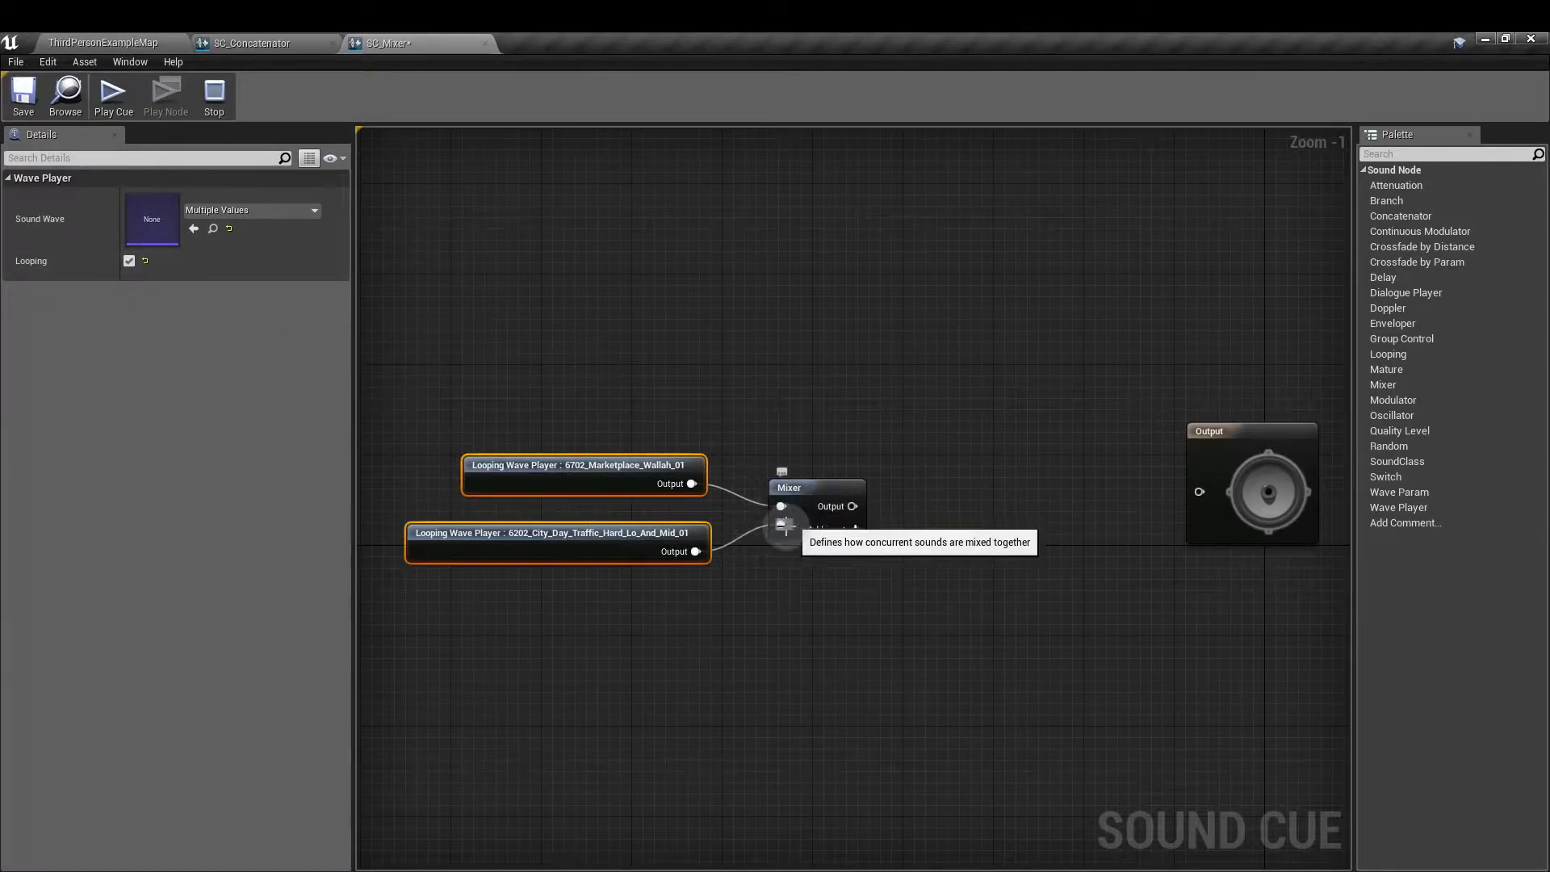
- Add a Mixer fed by both players and delete the extra Mixer node
{"action": "right_click", "coordinate": [876, 333]}
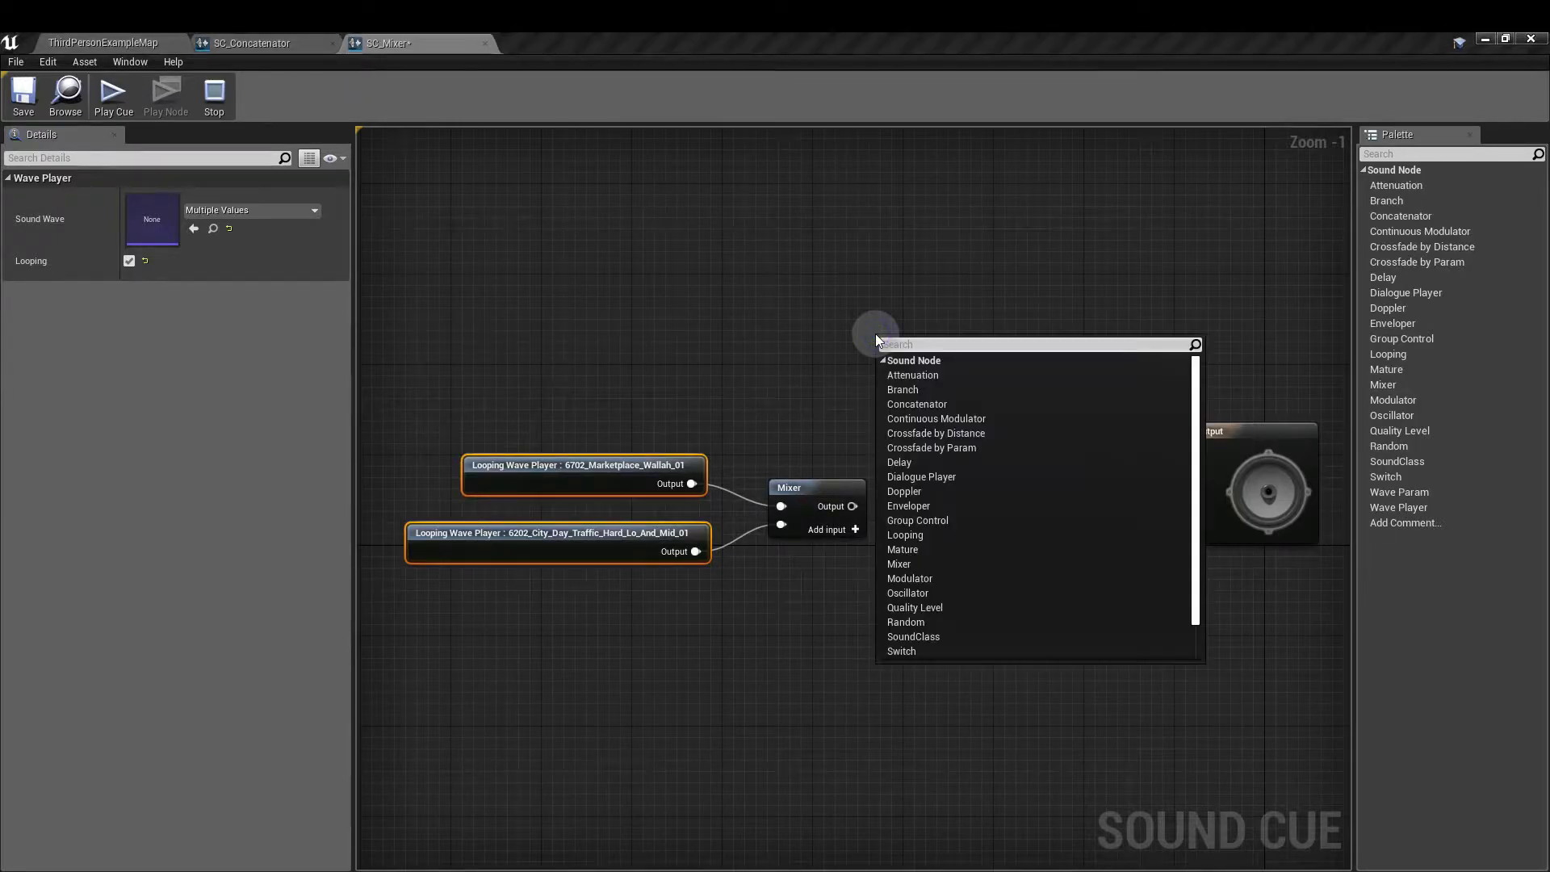
{"action": "left_click", "coordinate": [966, 565]}
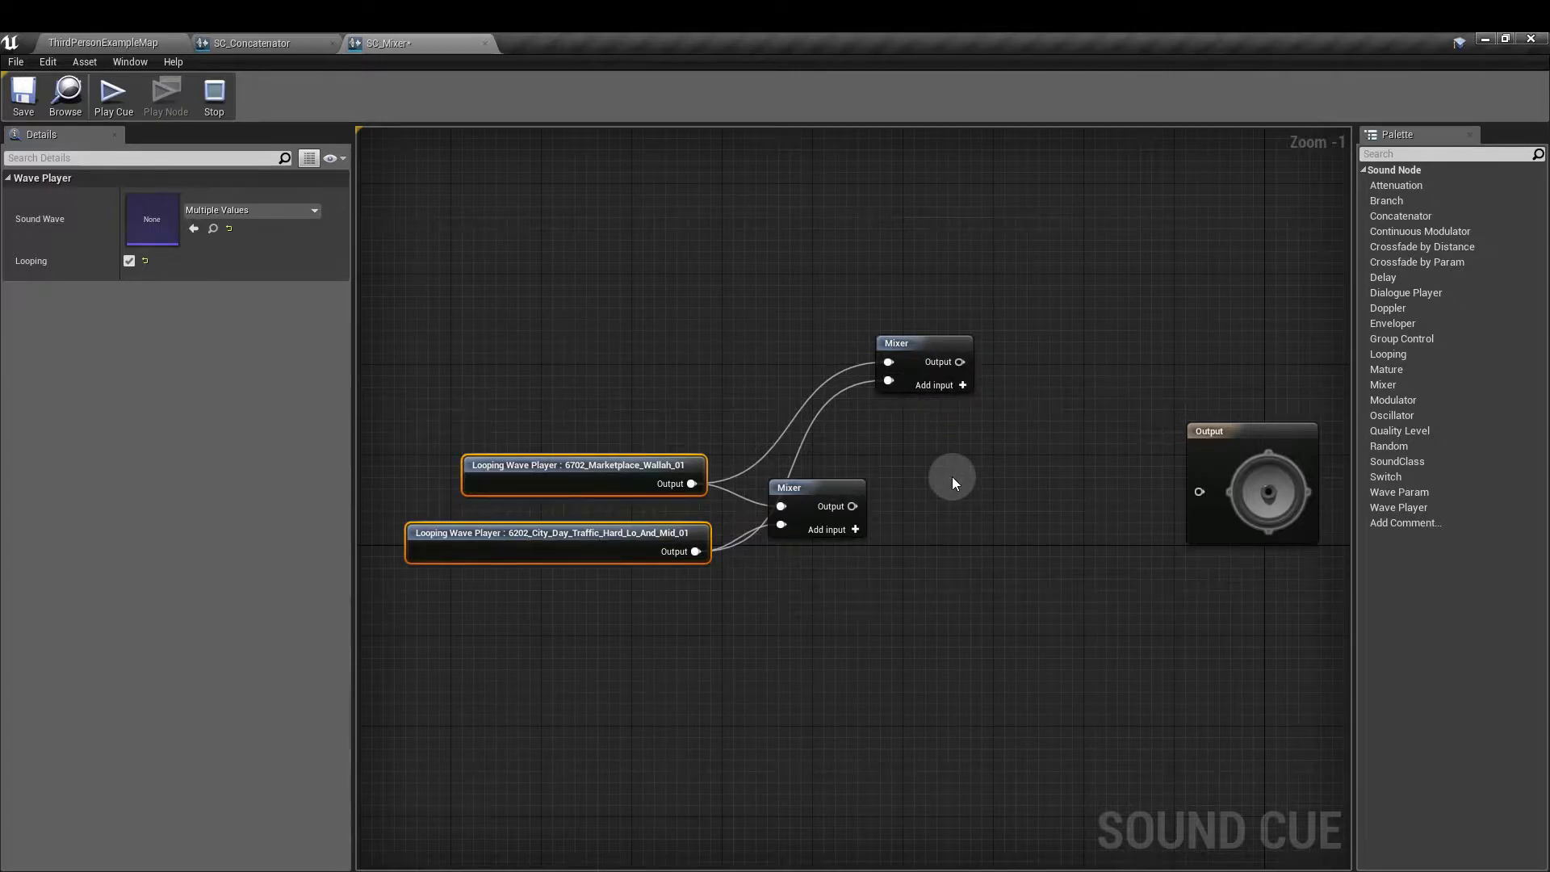
{"action": "left_click_drag", "start_coordinate": [953, 477], "coordinate": [939, 242]}
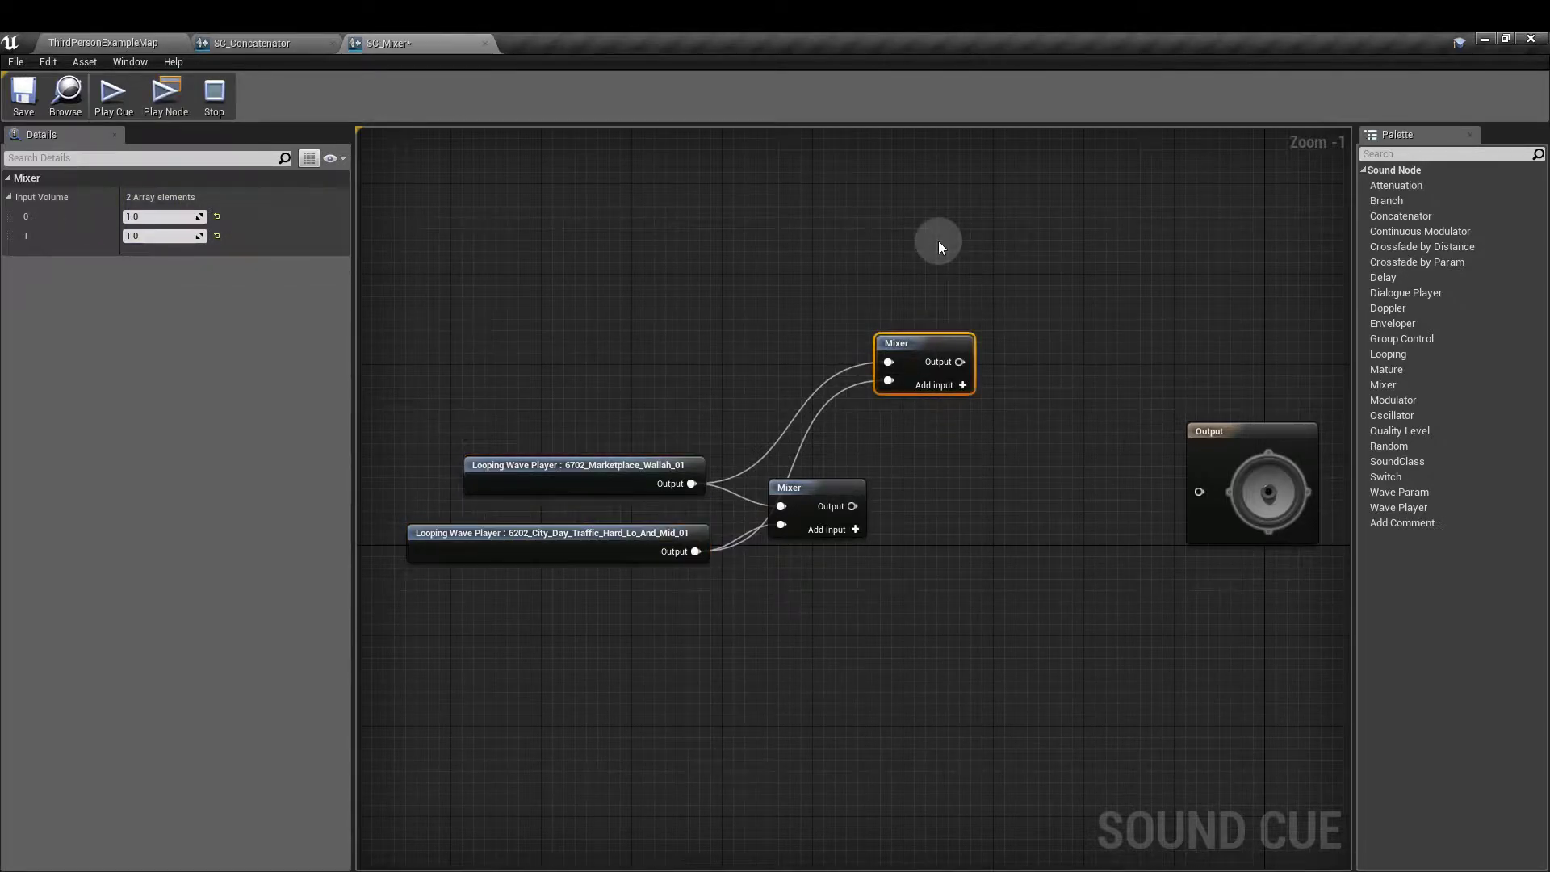
{"action": "key", "text": "Delete"}
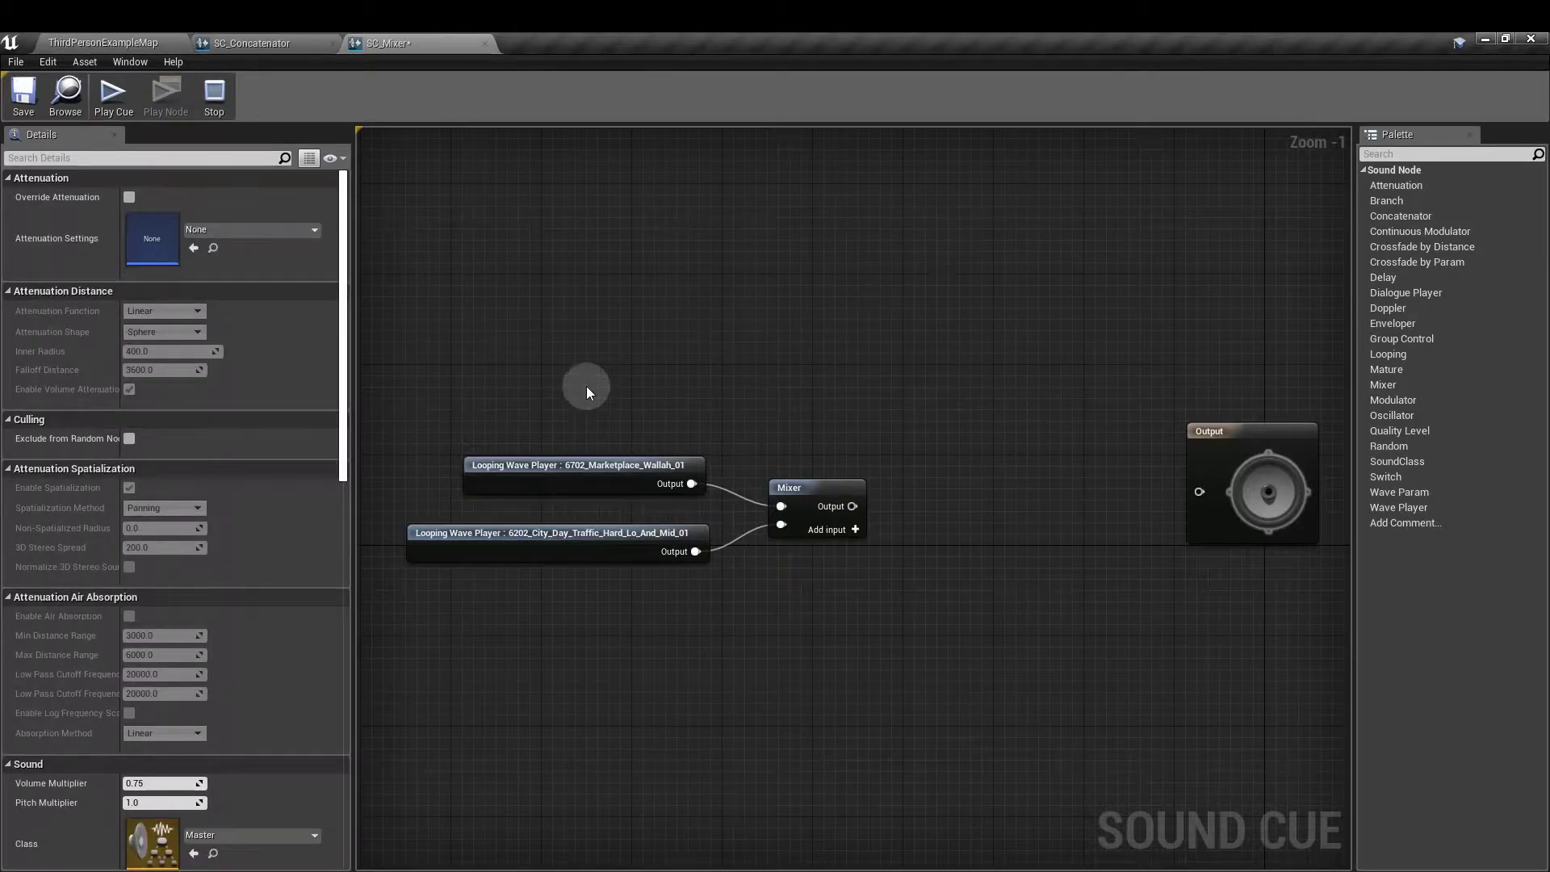
- Wire the Mixer's output into the Output node and play the whole cue
{"action": "left_click_drag", "start_coordinate": [587, 386], "coordinate": [787, 617]}
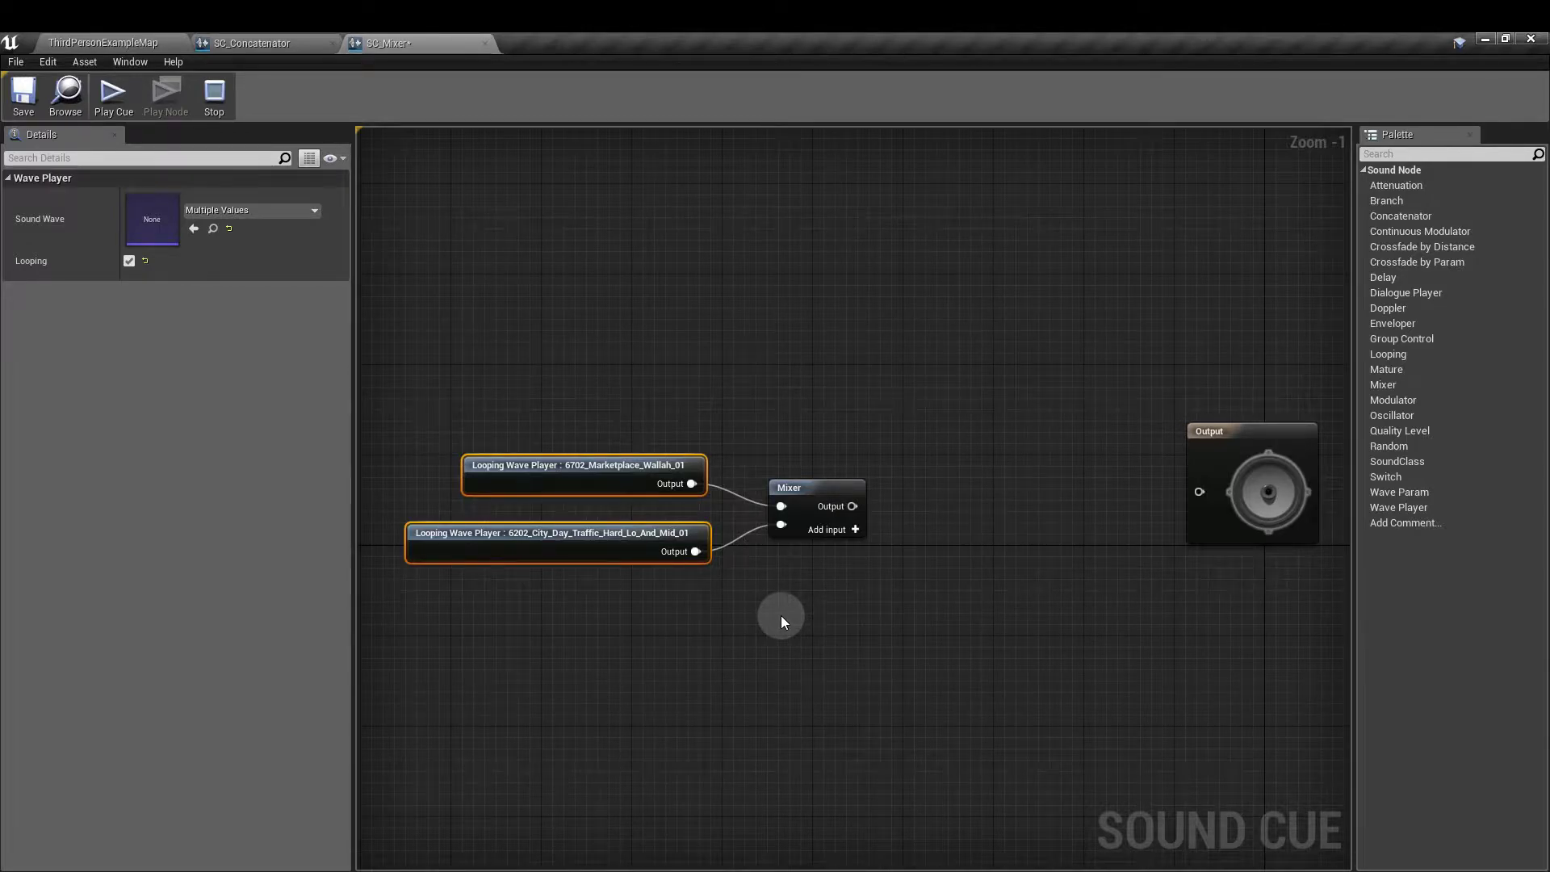
{"action": "left_click_drag", "start_coordinate": [853, 506], "coordinate": [1203, 489]}
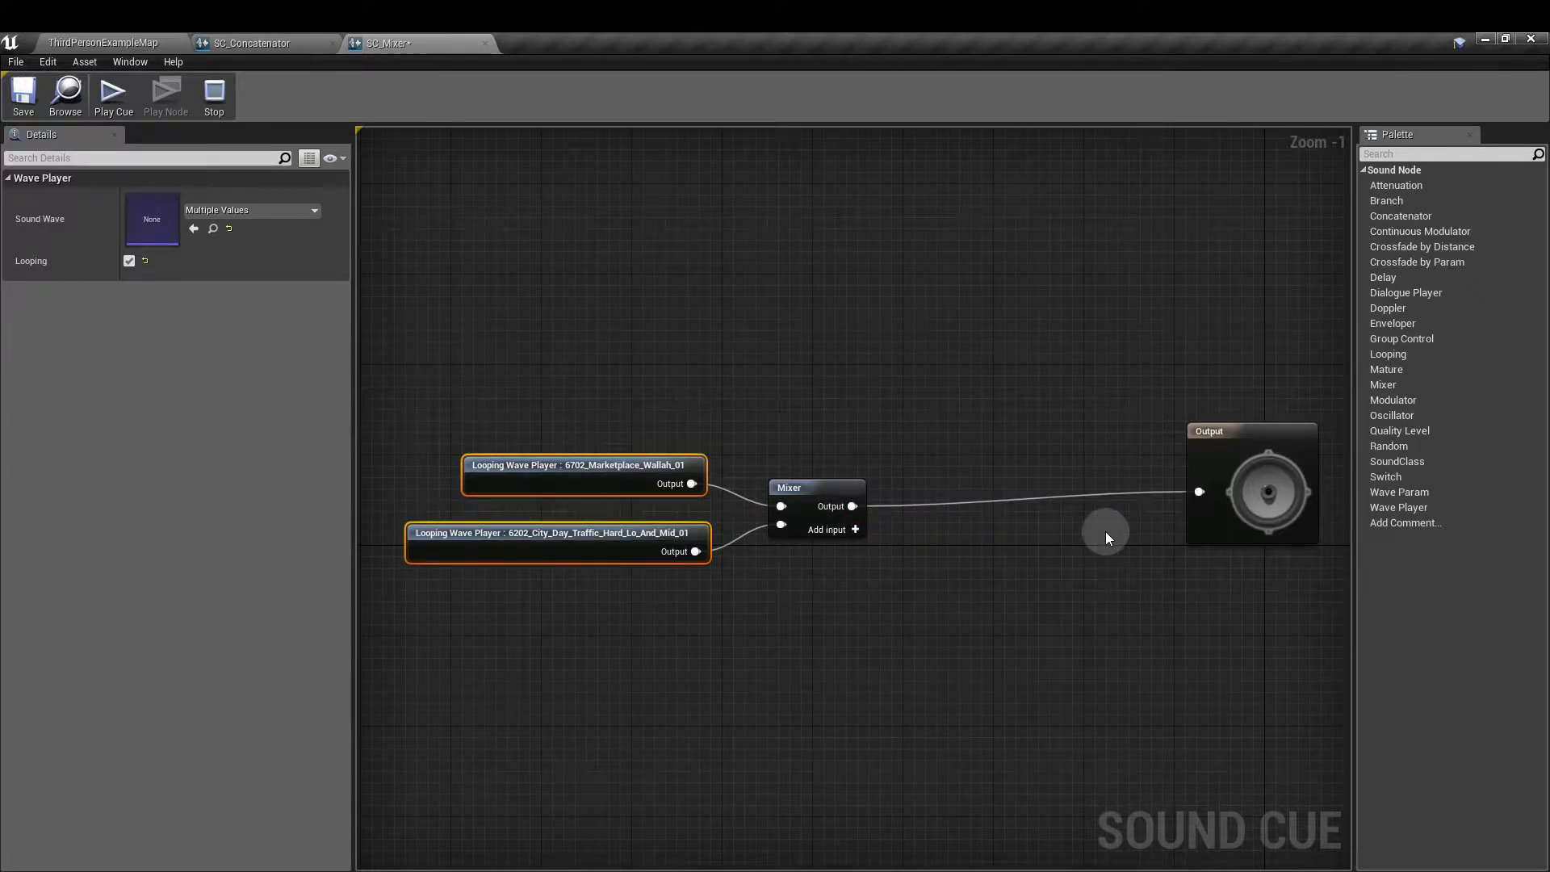
{"action": "left_click", "coordinate": [1239, 503]}
{"action": "key", "text": "space"}
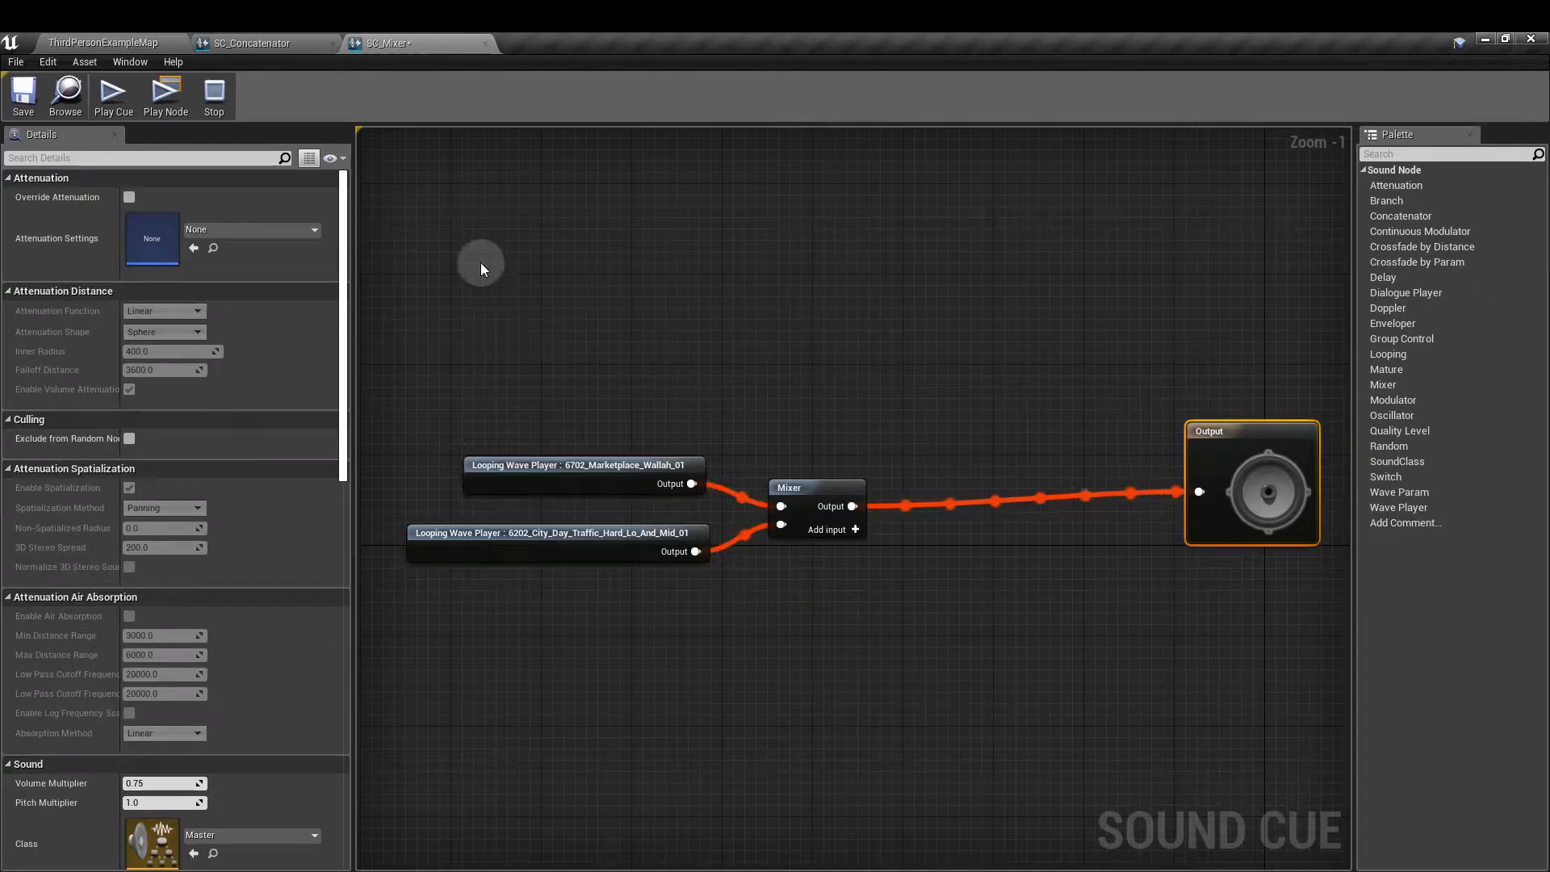
{"action": "left_click", "coordinate": [214, 93]}
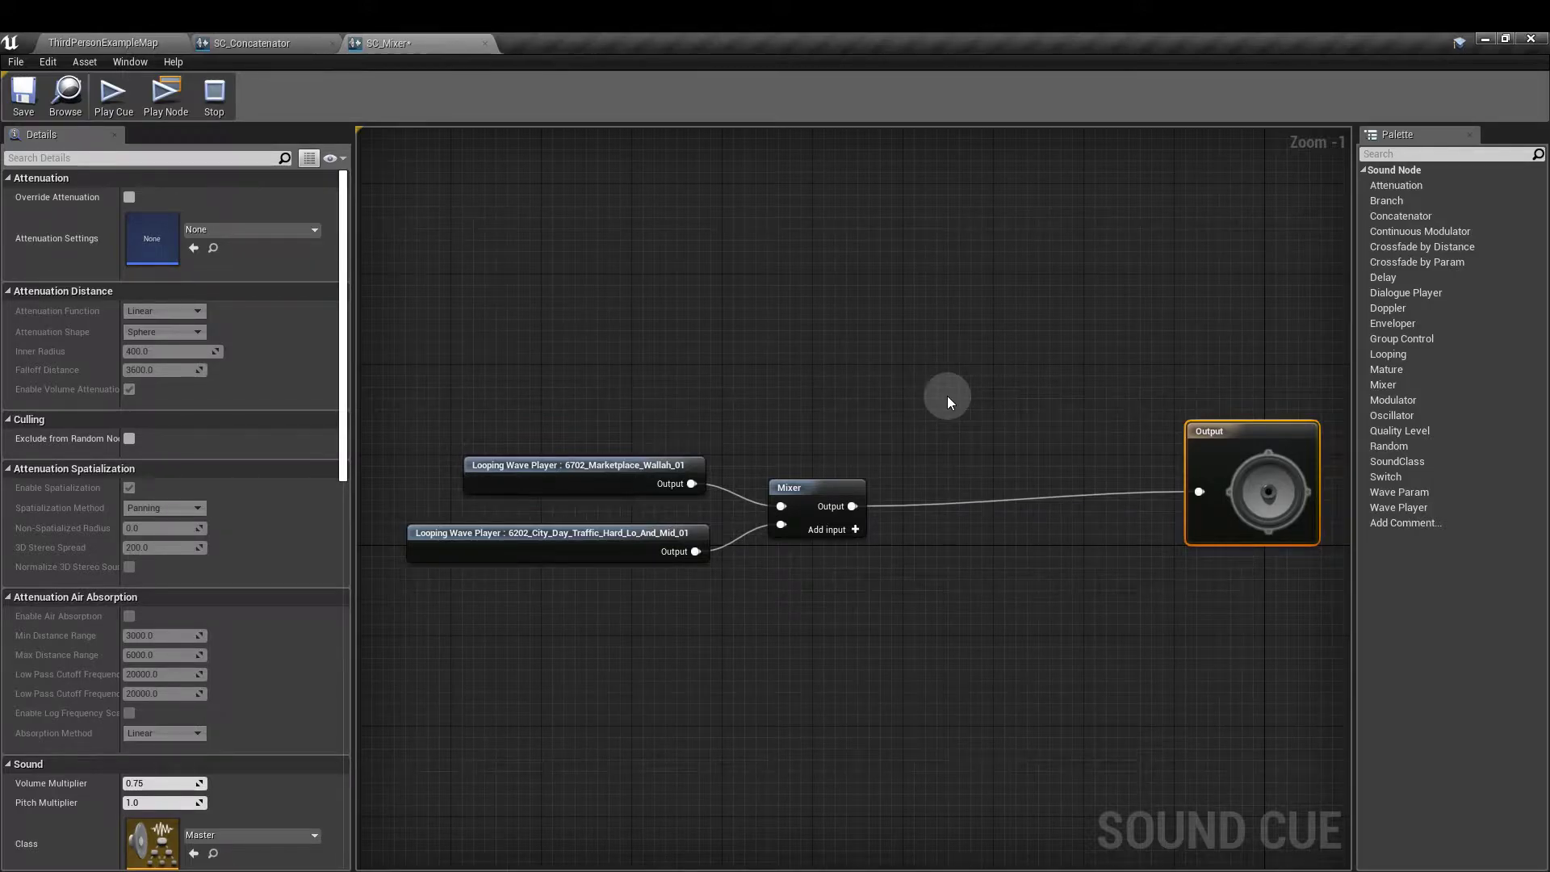
- Set the Mixer's Input Volume [1] to 0.5 and play the cue
{"action": "left_click", "coordinate": [823, 482]}
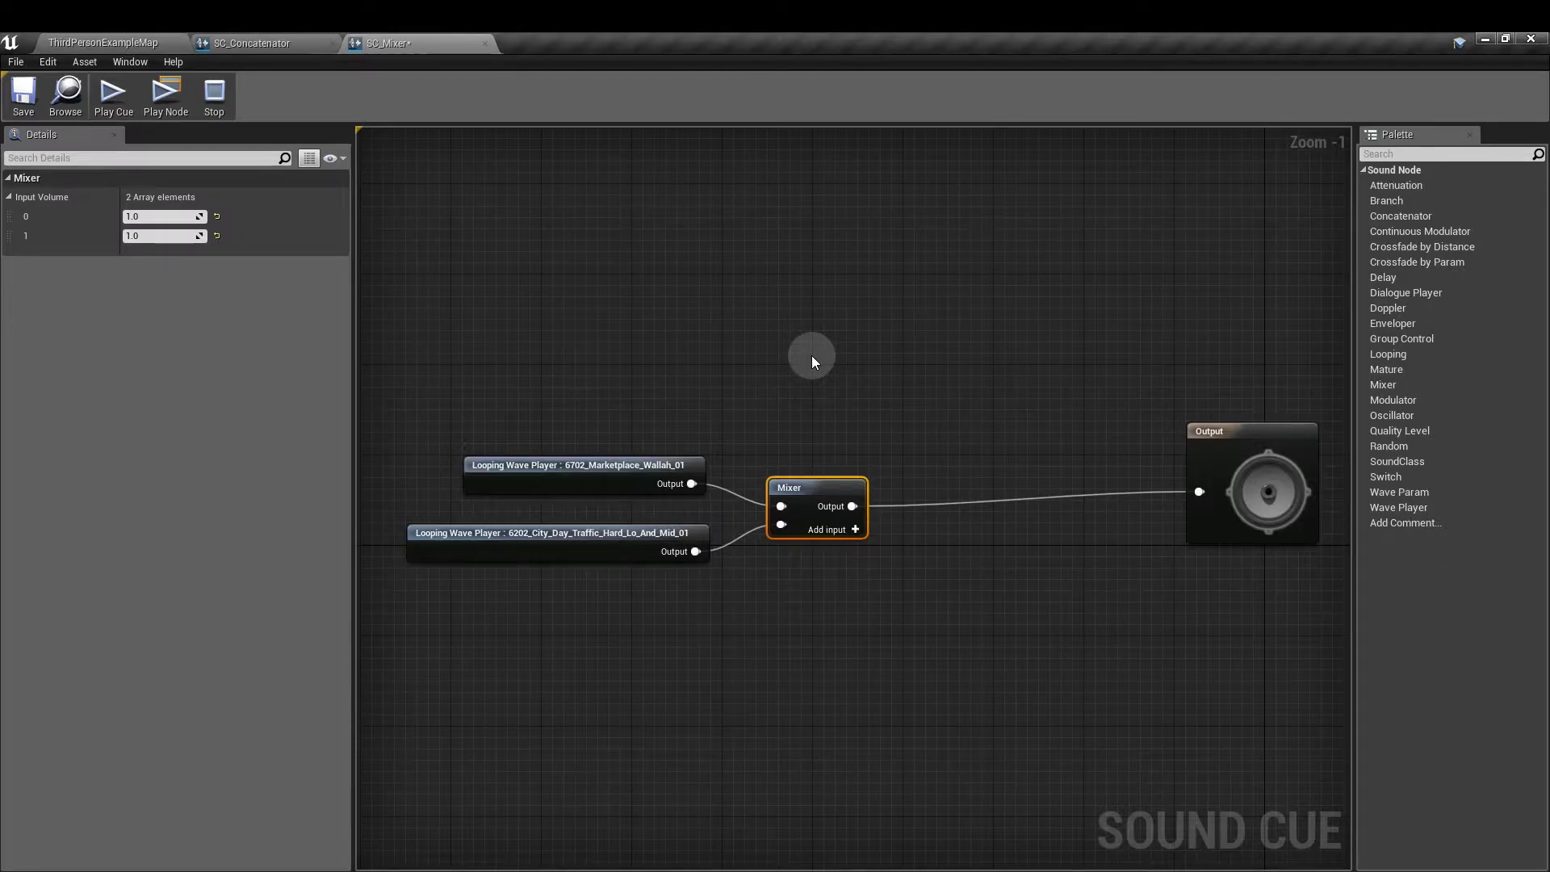
{"action": "left_click", "coordinate": [162, 236]}
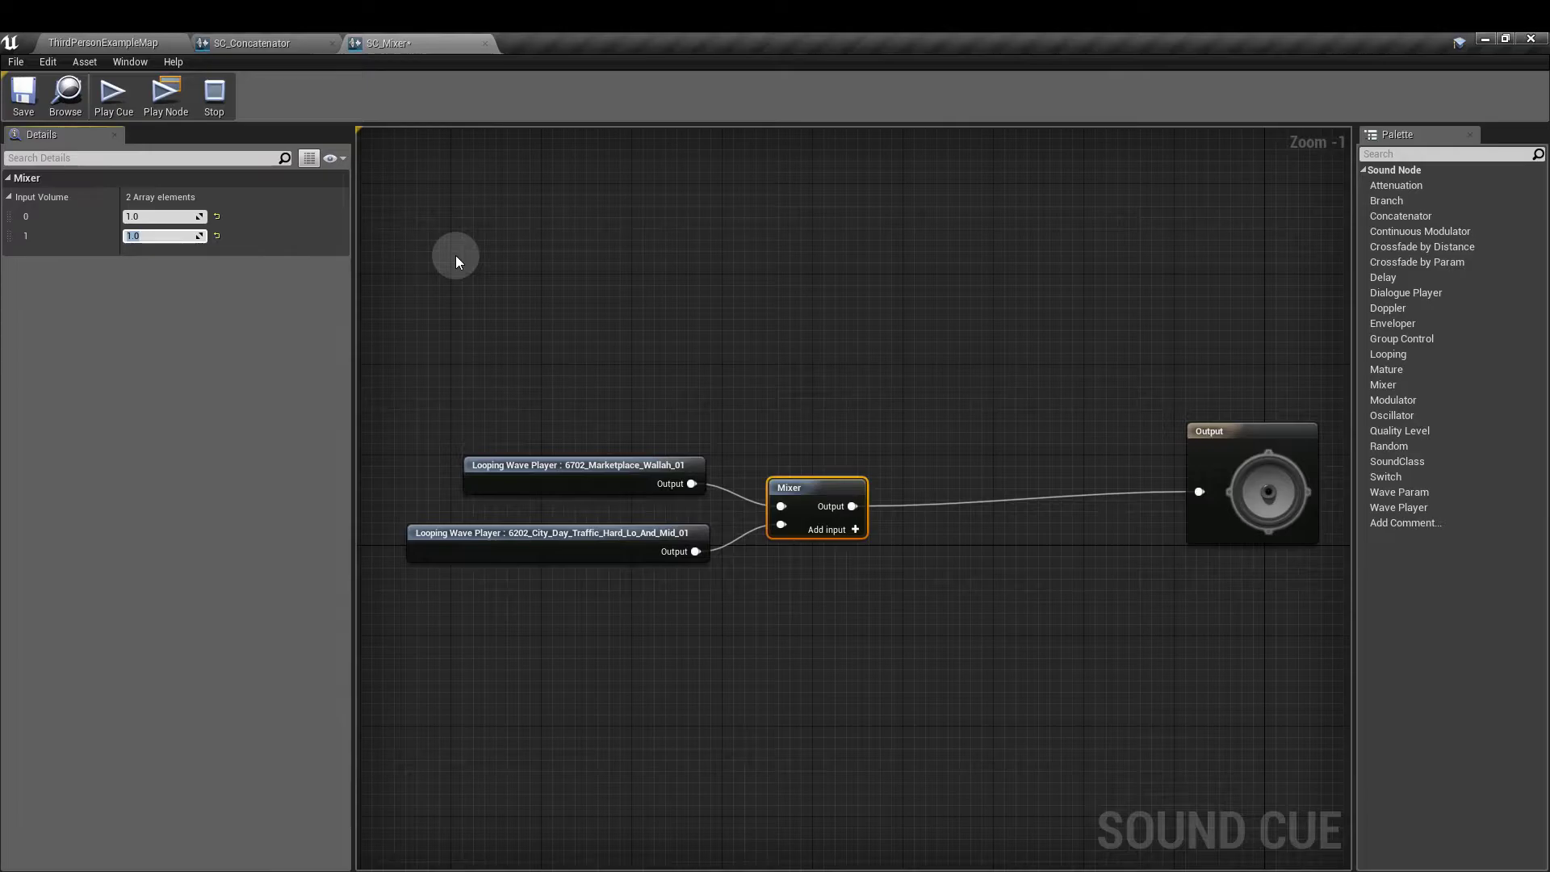
{"action": "type", "text": "0.5"}
{"action": "left_click", "coordinate": [805, 371]}
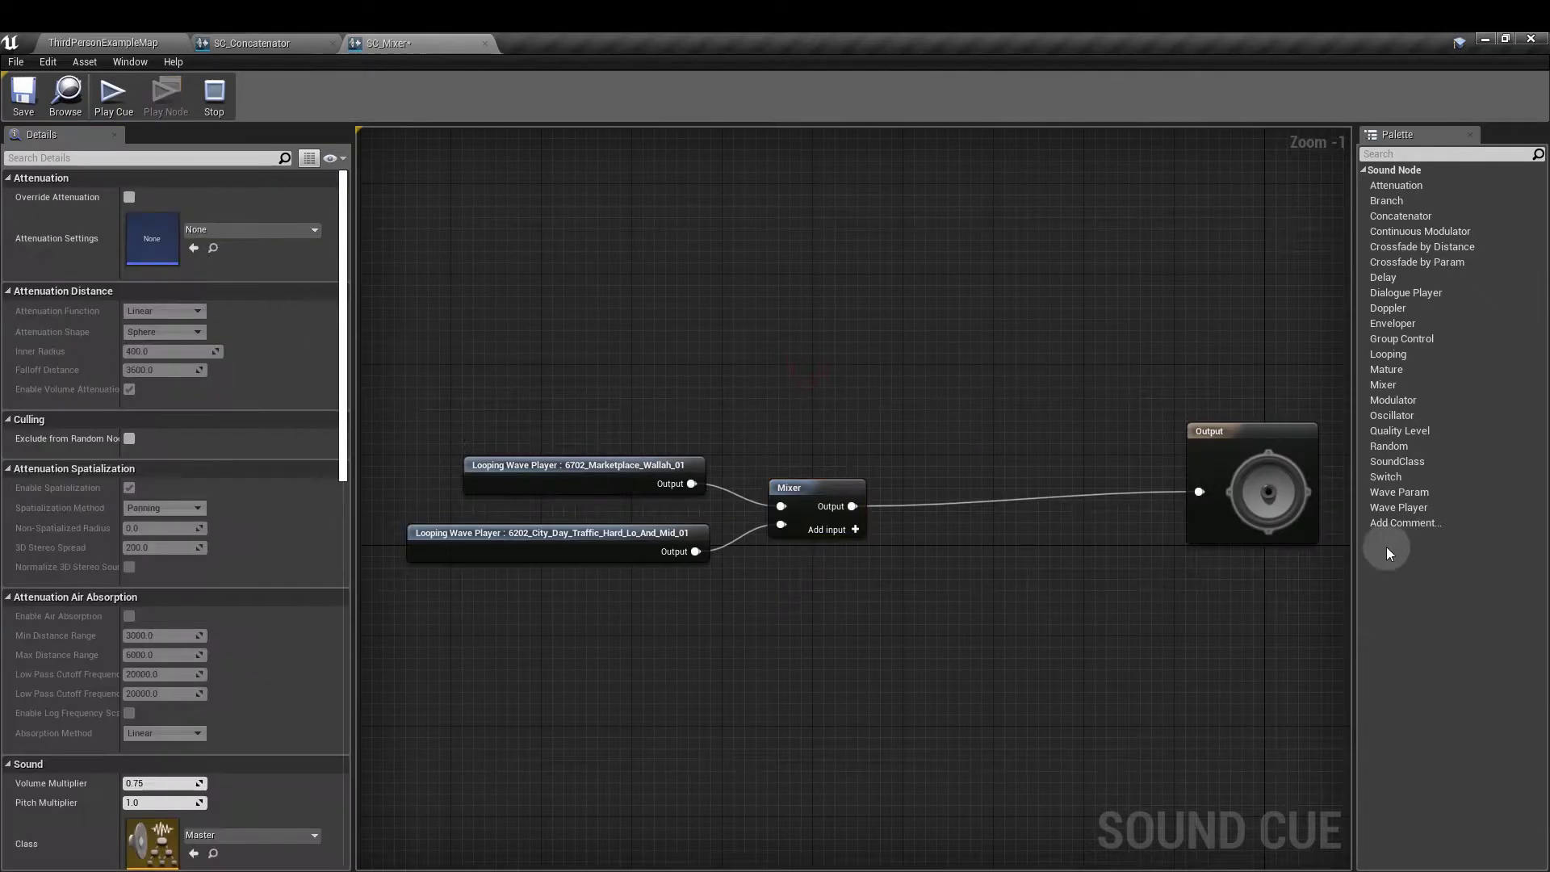
{"action": "left_click", "coordinate": [1268, 493]}
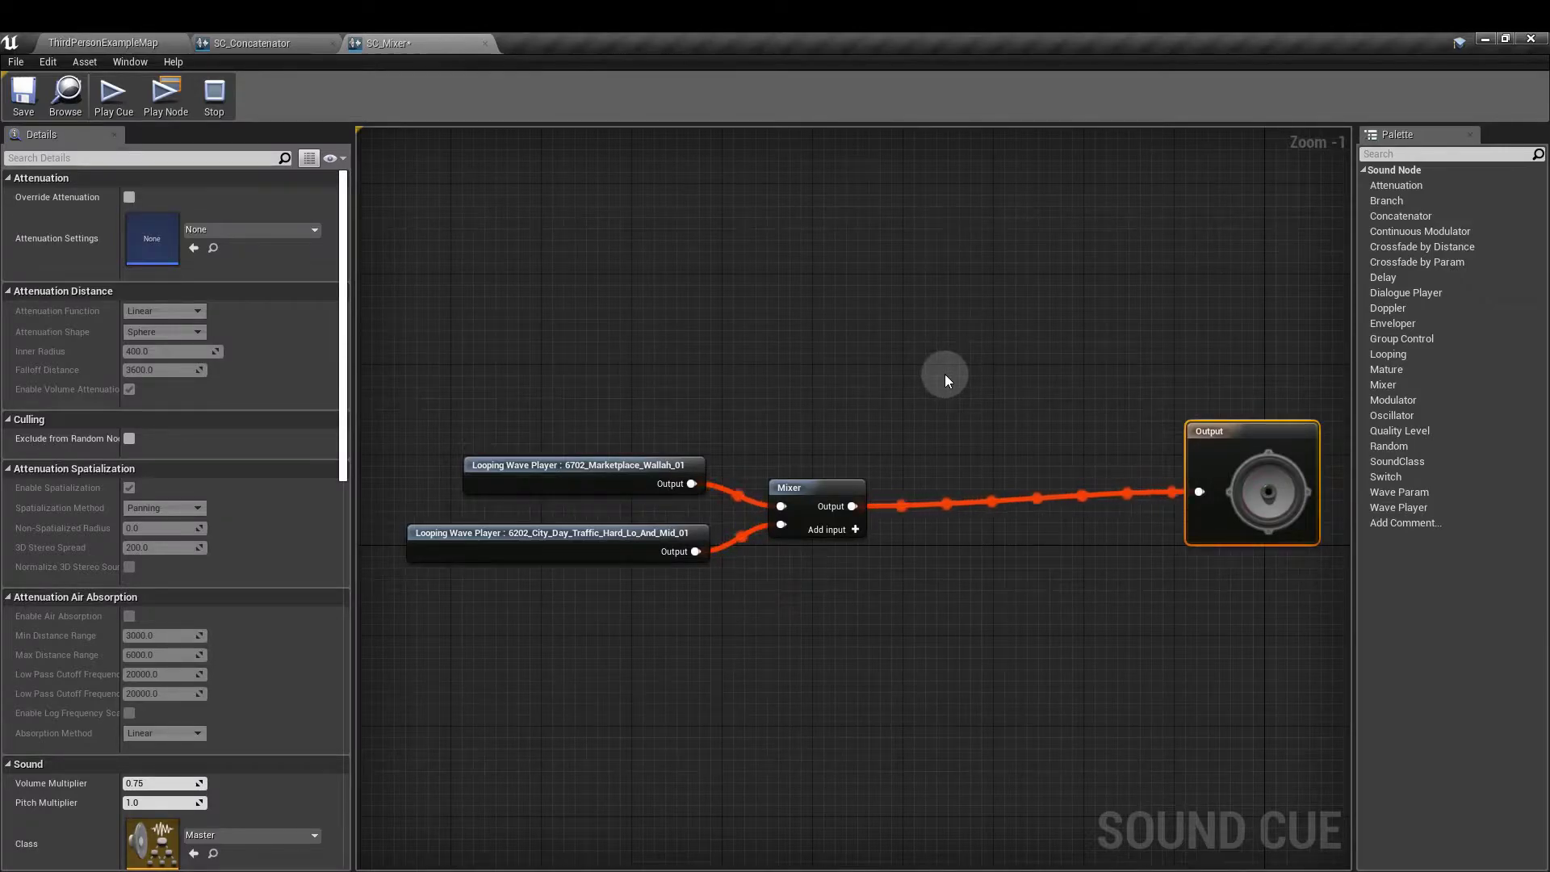
- Drag the traffic input volume further down to about 0.27, then stop playback
{"action": "left_click", "coordinate": [830, 482]}
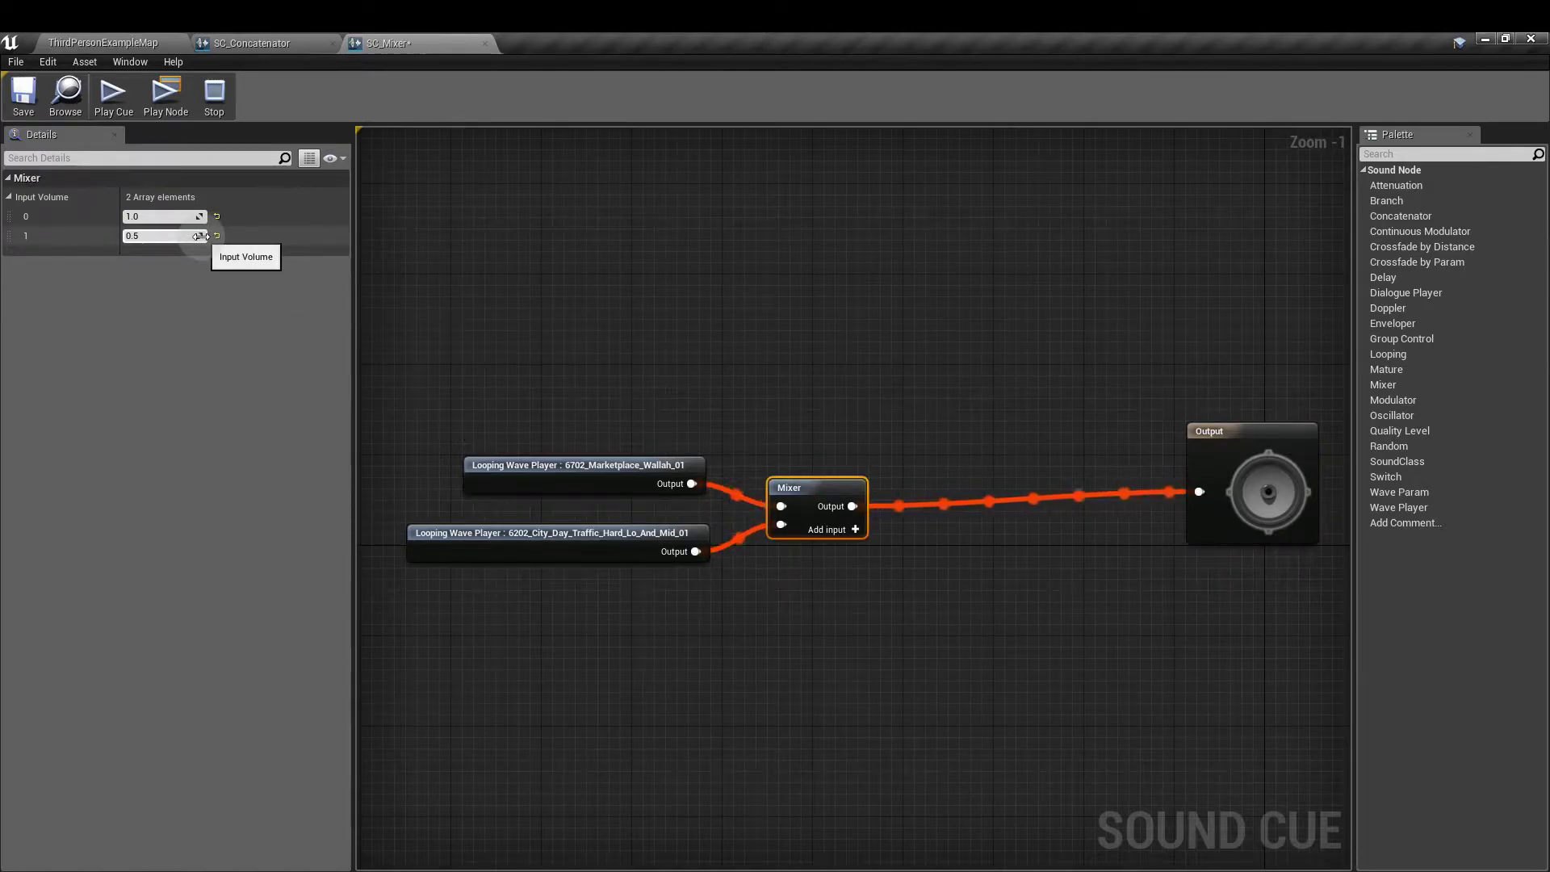
{"action": "mouse_move", "coordinate": [200, 236]}
{"action": "left_mouse_down"}
{"action": "mouse_move", "coordinate": [168, 236]}
{"action": "mouse_move", "coordinate": [189, 236]}
{"action": "left_mouse_up"}
{"action": "left_click", "coordinate": [214, 93]}
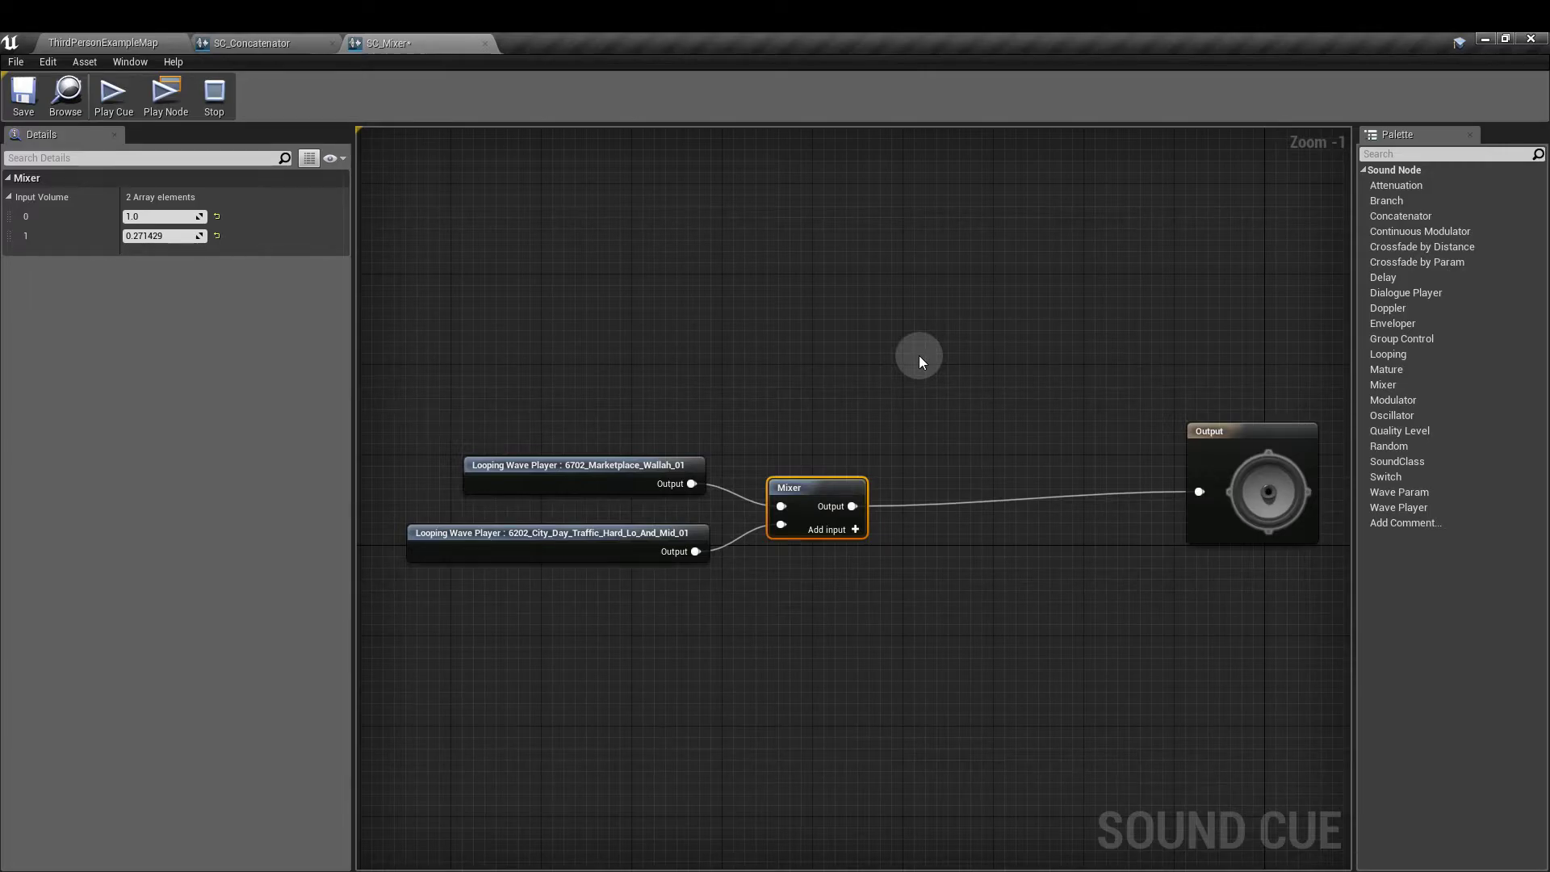
{"action": "left_click", "coordinate": [891, 407]}
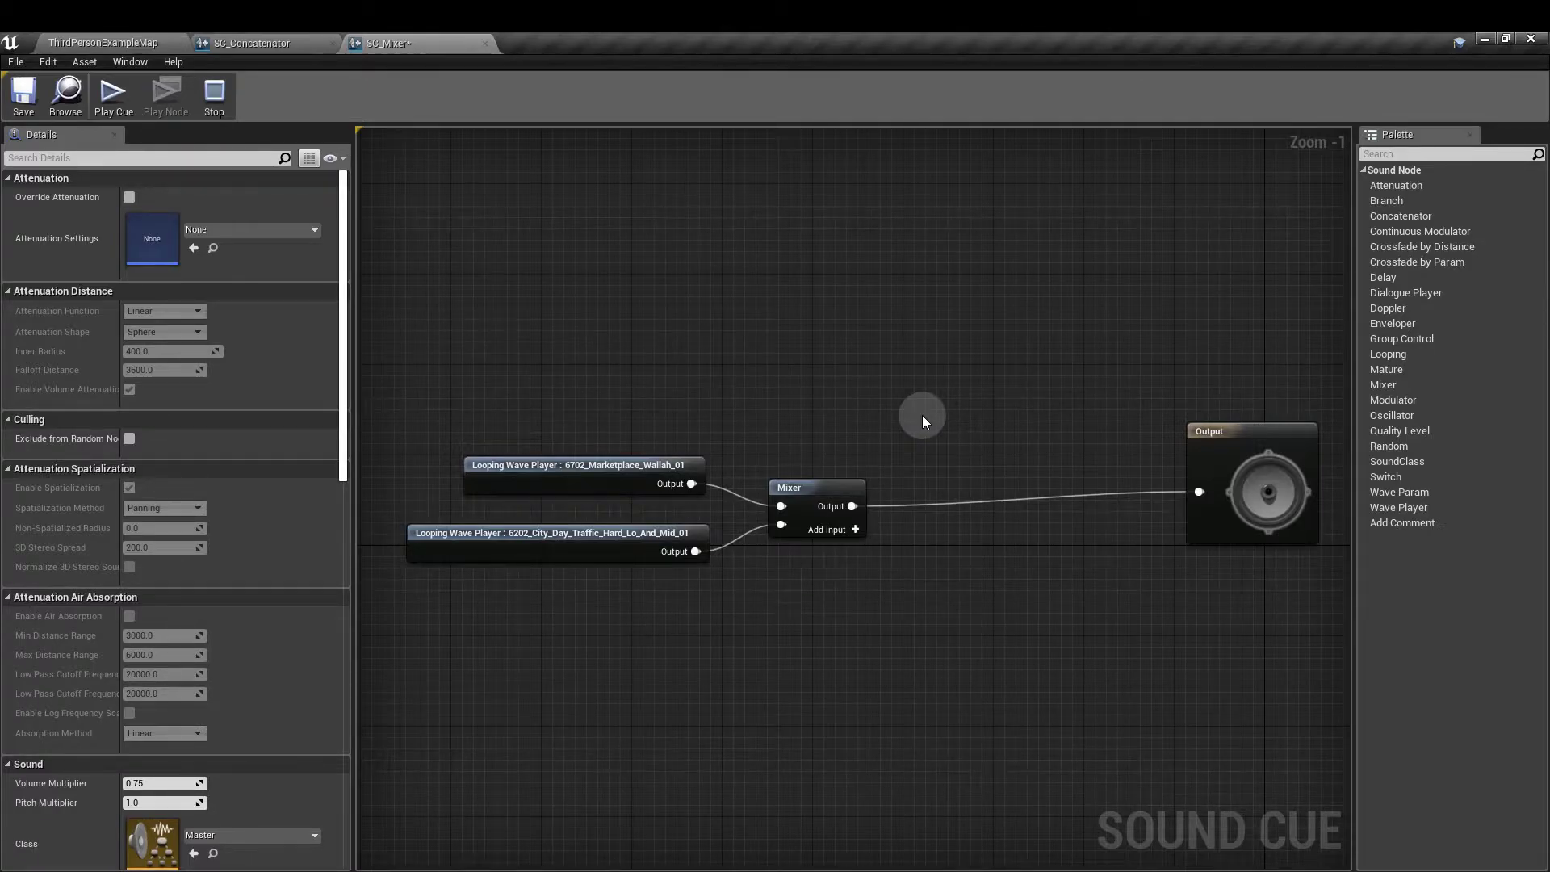
- Drag 6000_Rainfall_Light_Layer_01, 6002_Rainfall_Medium_Layer_01 and 6072_Fountain_Large_01 into SC_Mixer
{"action": "left_click", "coordinate": [126, 42]}
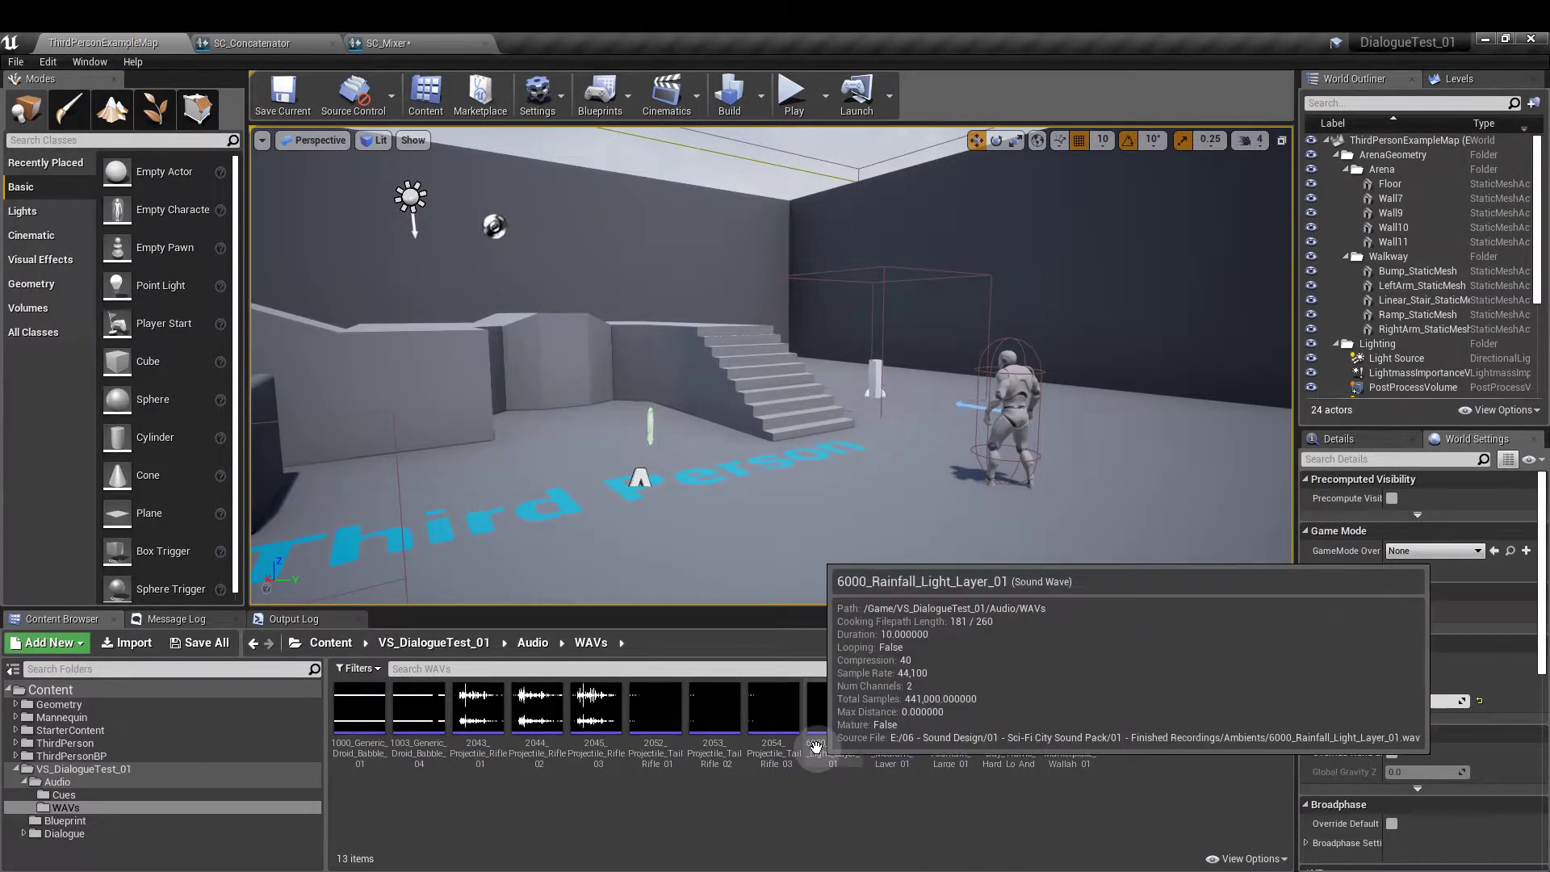
{"action": "left_click", "coordinate": [819, 747]}
{"action": "left_click", "coordinate": [896, 759], "text": "ctrl"}
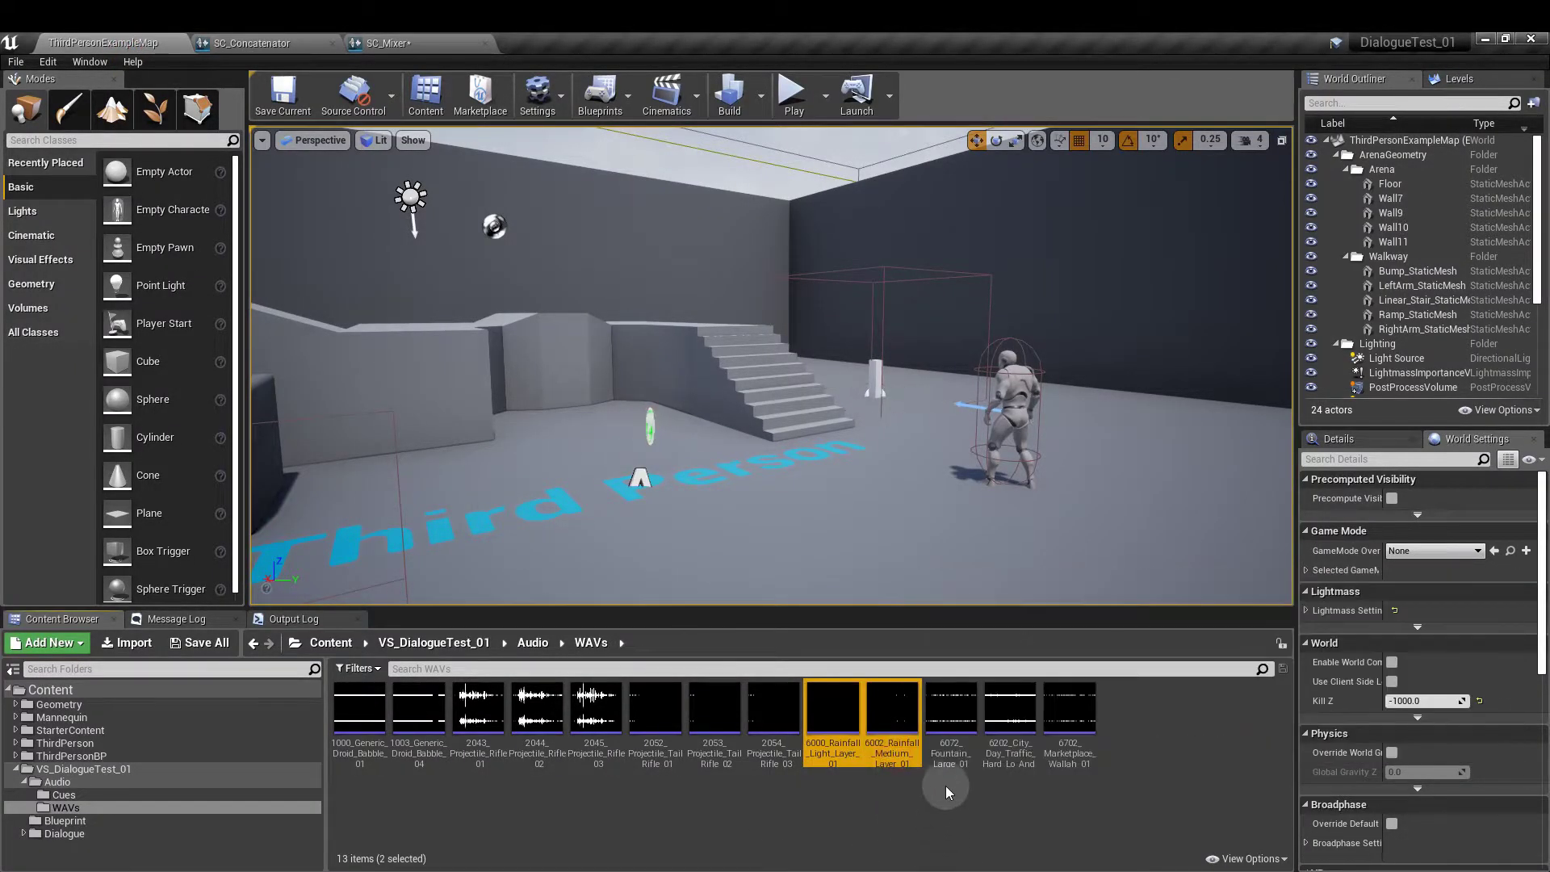
{"action": "left_click", "coordinate": [957, 767], "text": "ctrl"}
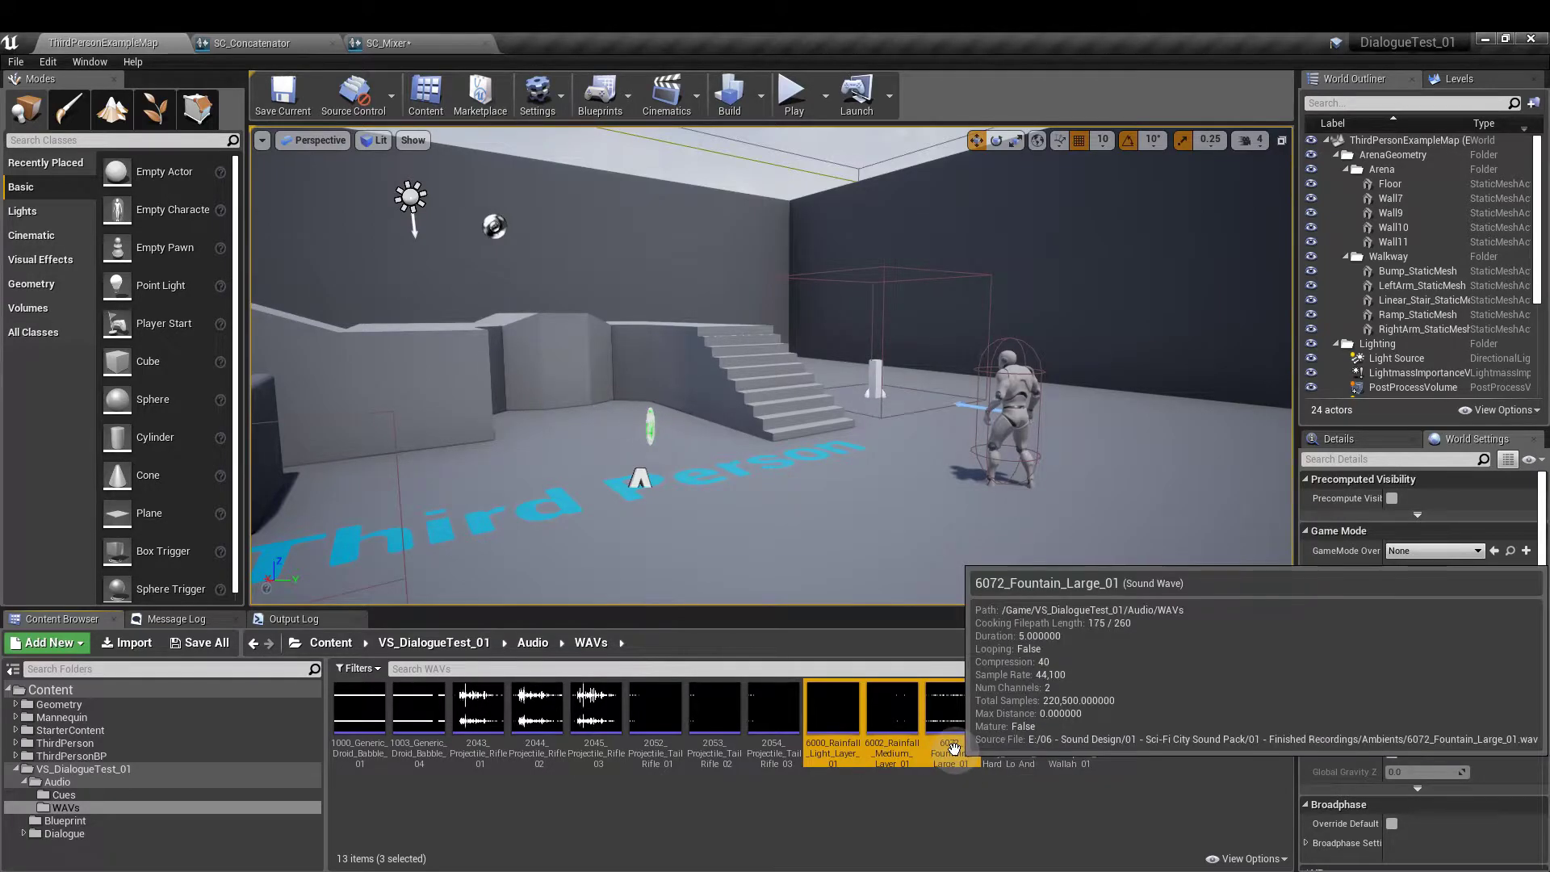
{"action": "left_click_drag", "start_coordinate": [955, 747], "coordinate": [650, 347]}
{"action": "left_click_drag", "start_coordinate": [432, 119], "coordinate": [587, 315]}
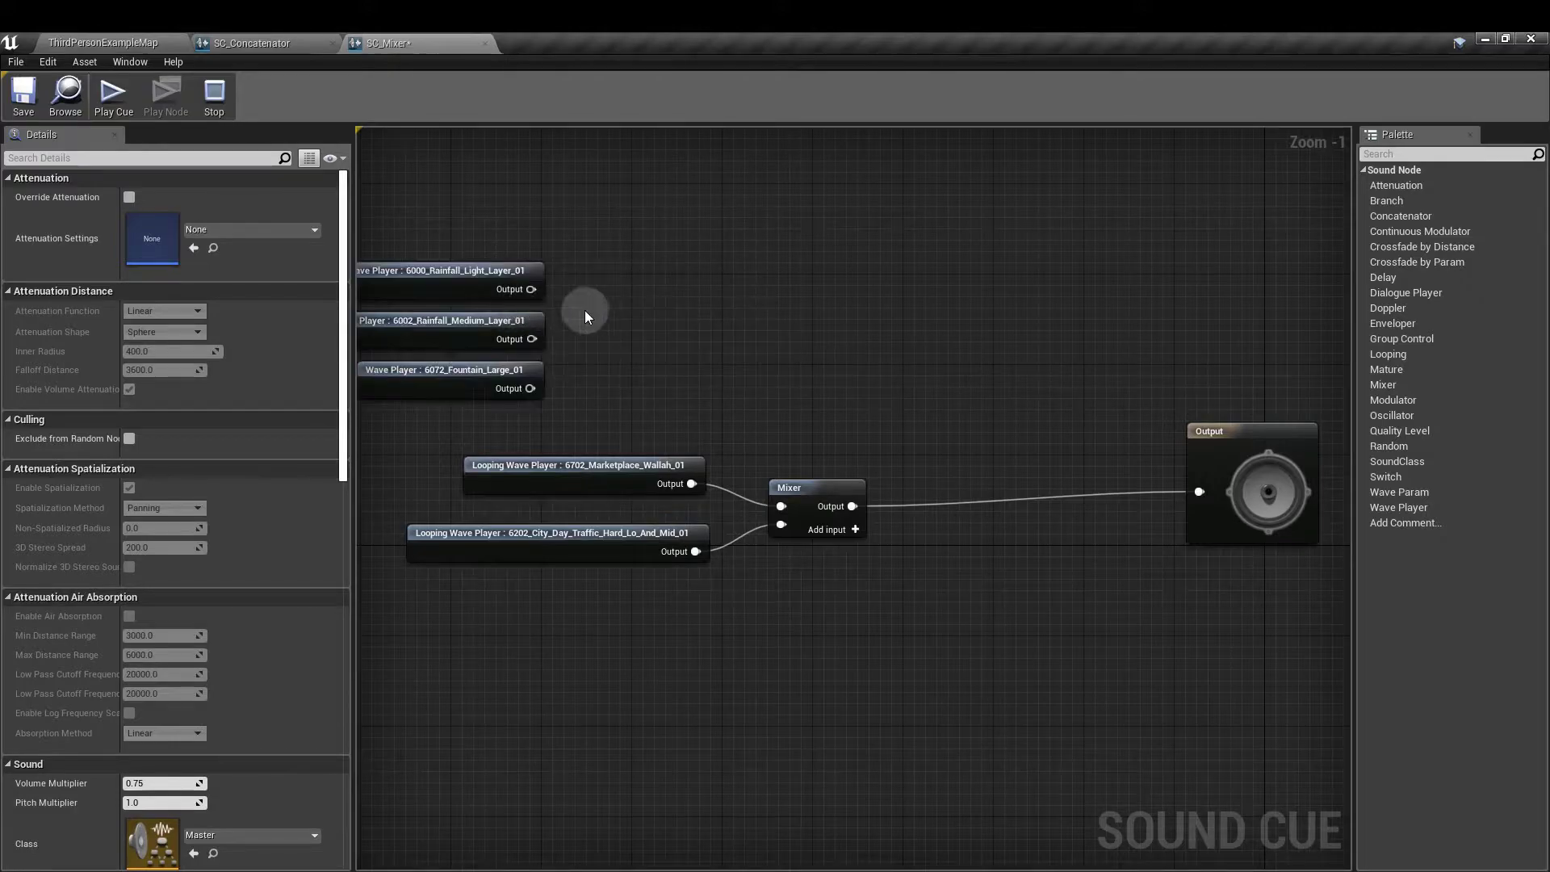
- Turn on Looping for the two rainfall players and the fountain player
{"action": "right_click_drag", "start_coordinate": [607, 268], "coordinate": [671, 328]}
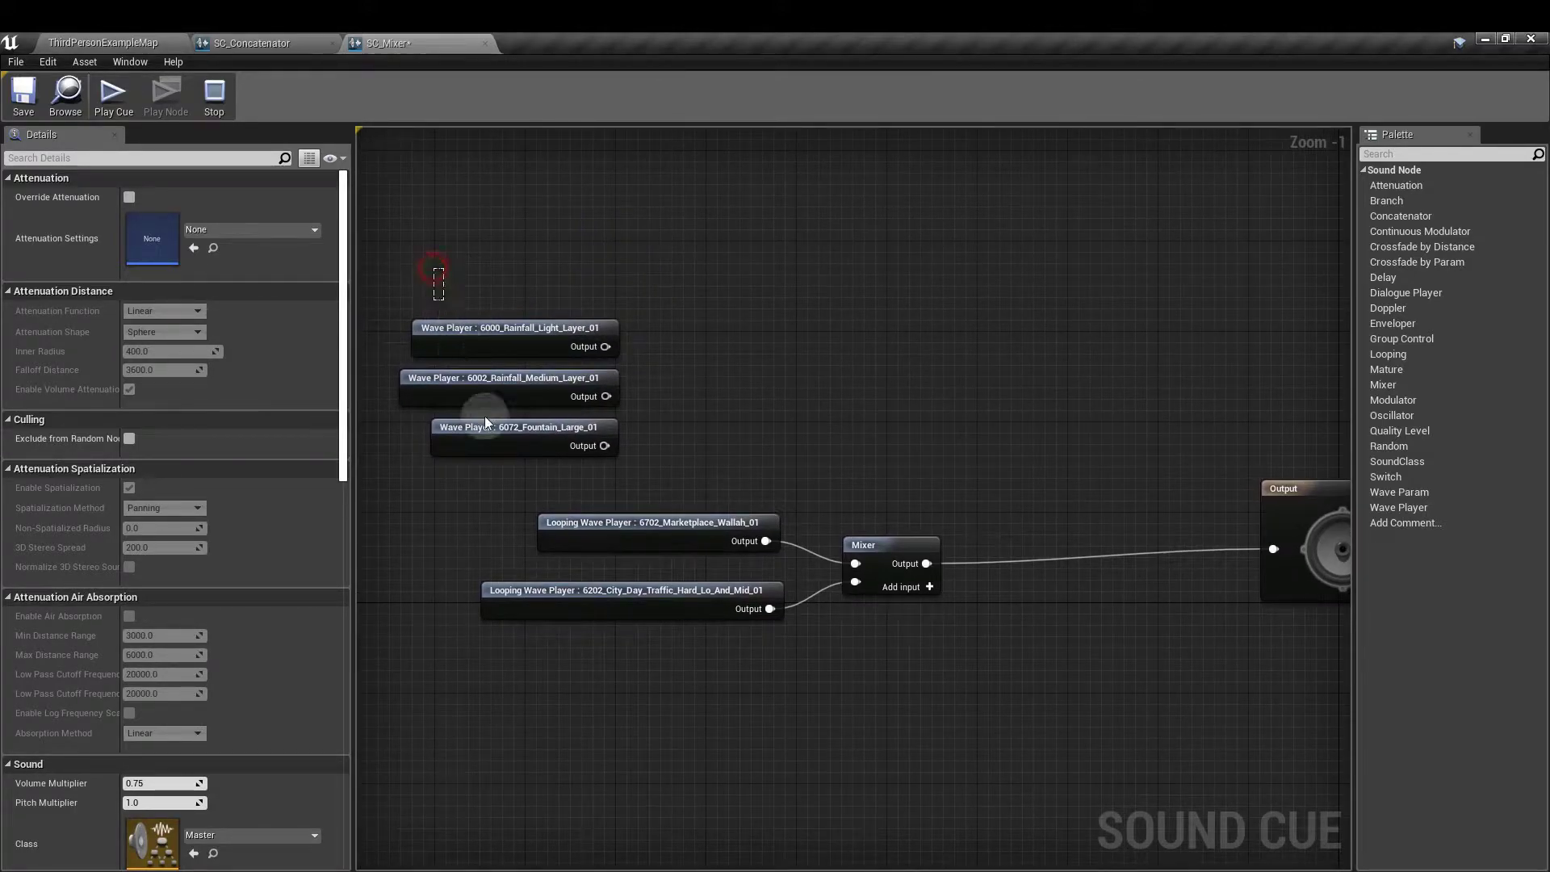
{"action": "left_click_drag", "start_coordinate": [485, 420], "coordinate": [465, 446]}
{"action": "left_click", "coordinate": [130, 262]}
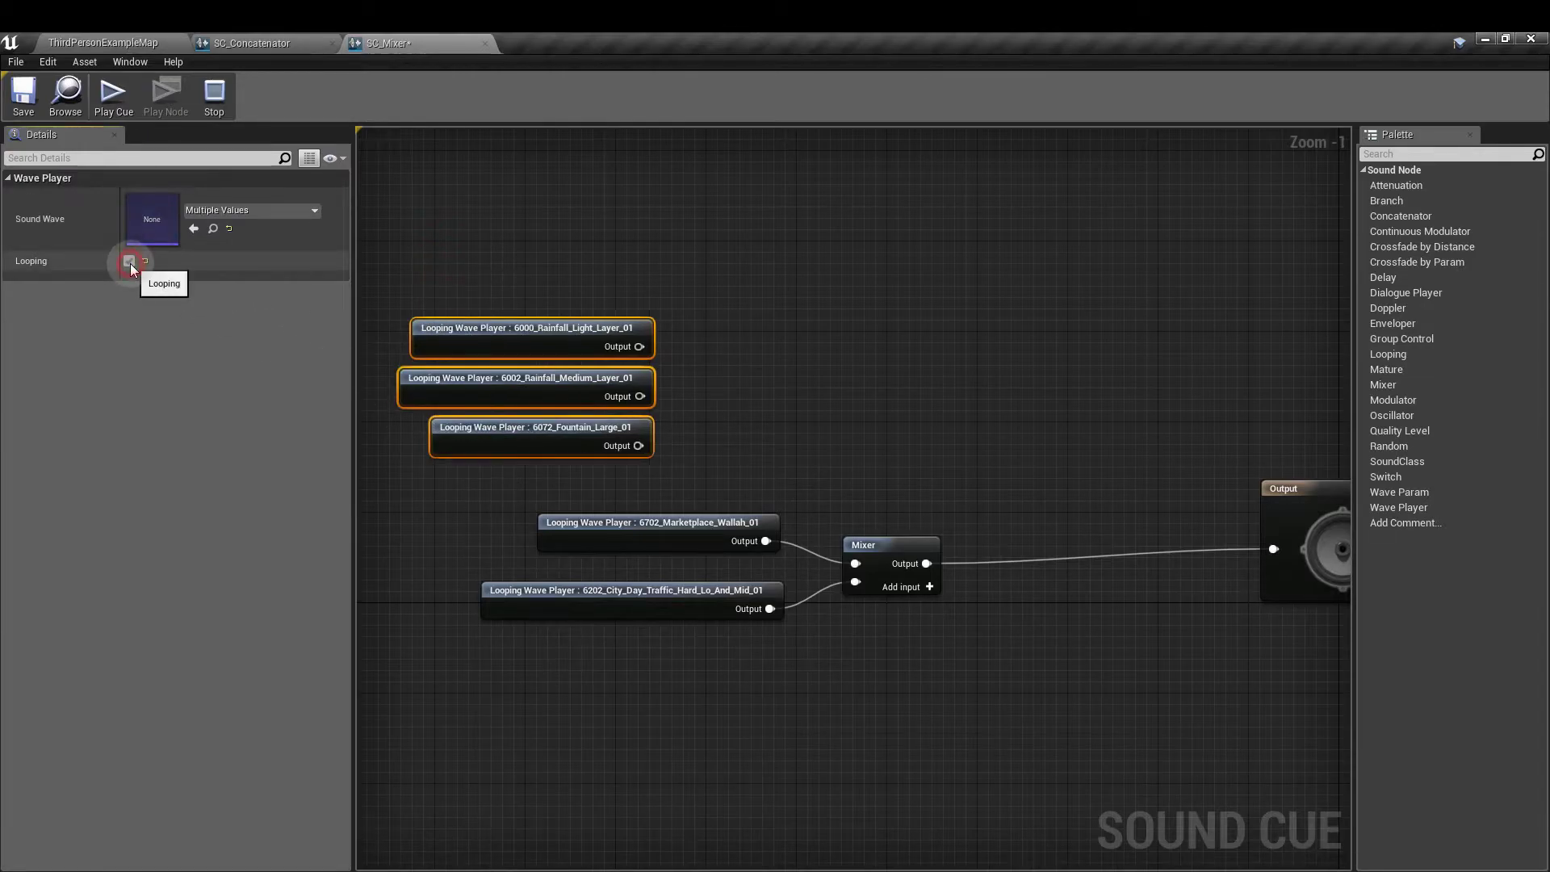
{"action": "left_click", "coordinate": [544, 249]}
- Move the fountain player below the city nodes and the rainfall players up
{"action": "right_click_drag", "start_coordinate": [851, 408], "coordinate": [813, 357]}
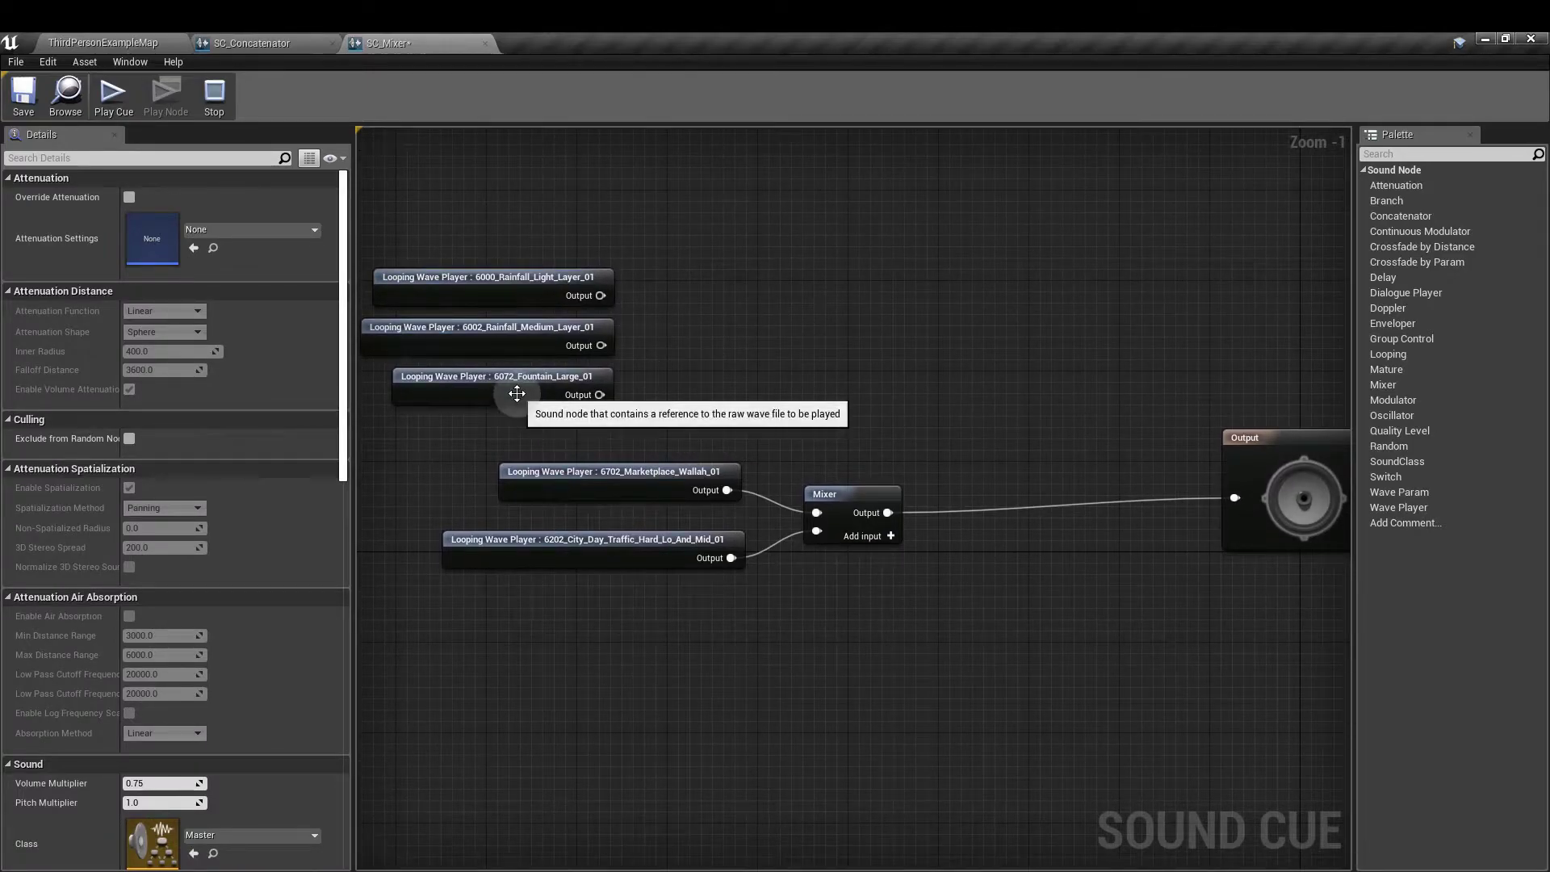
{"action": "left_click_drag", "start_coordinate": [519, 392], "coordinate": [782, 691]}
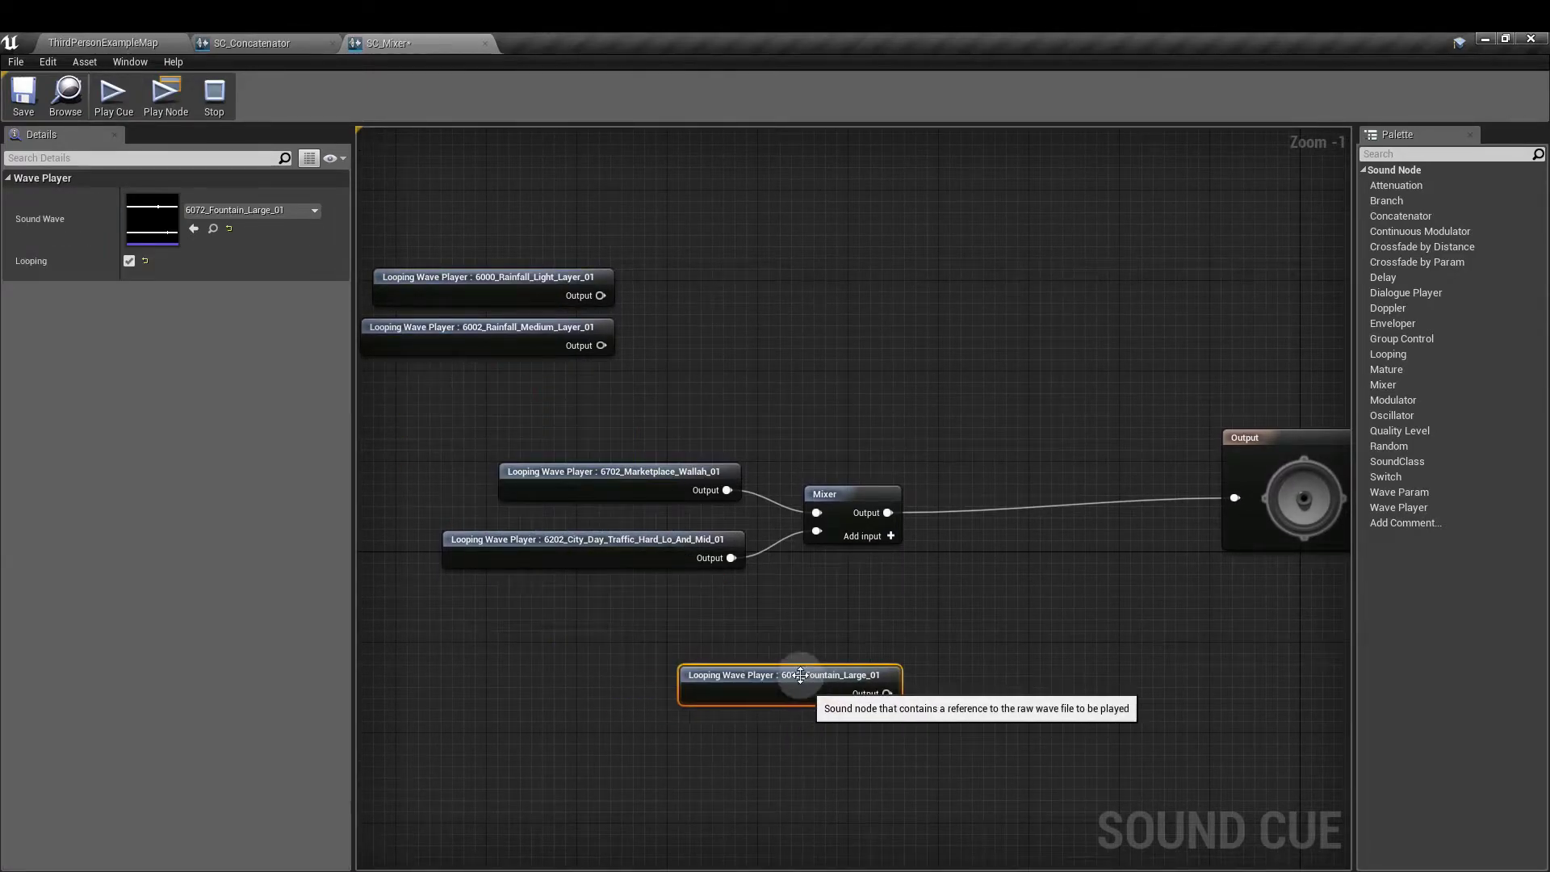
{"action": "left_click_drag", "start_coordinate": [440, 215], "coordinate": [748, 331]}
{"action": "right_click_drag", "start_coordinate": [749, 331], "coordinate": [719, 412]}
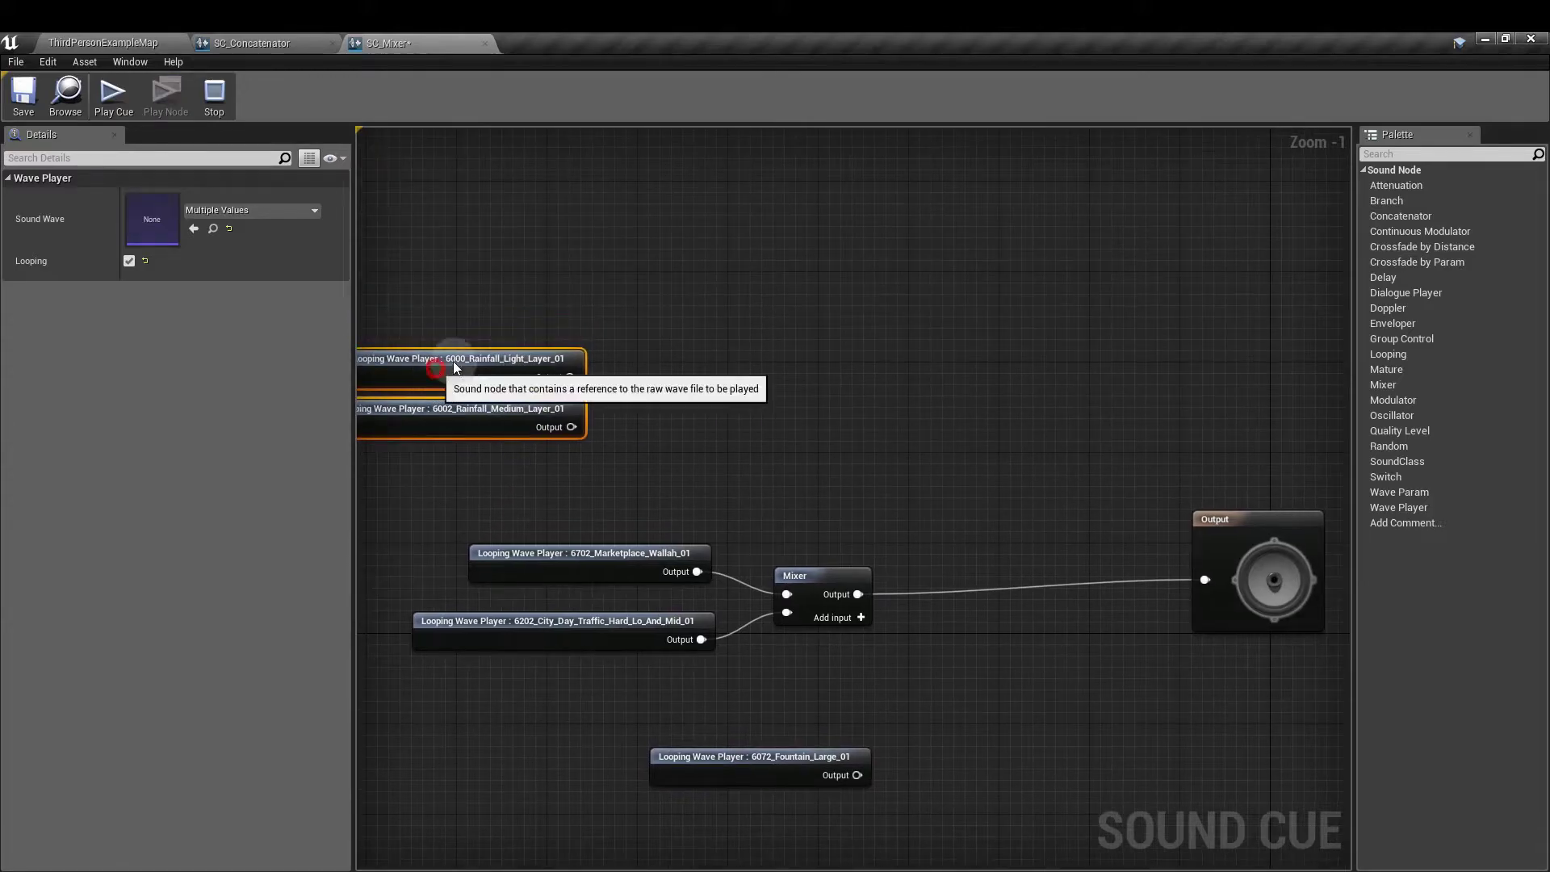
{"action": "left_click_drag", "start_coordinate": [454, 401], "coordinate": [568, 358]}
{"action": "left_click", "coordinate": [620, 266]}
{"action": "key", "text": "ctrl+z"}
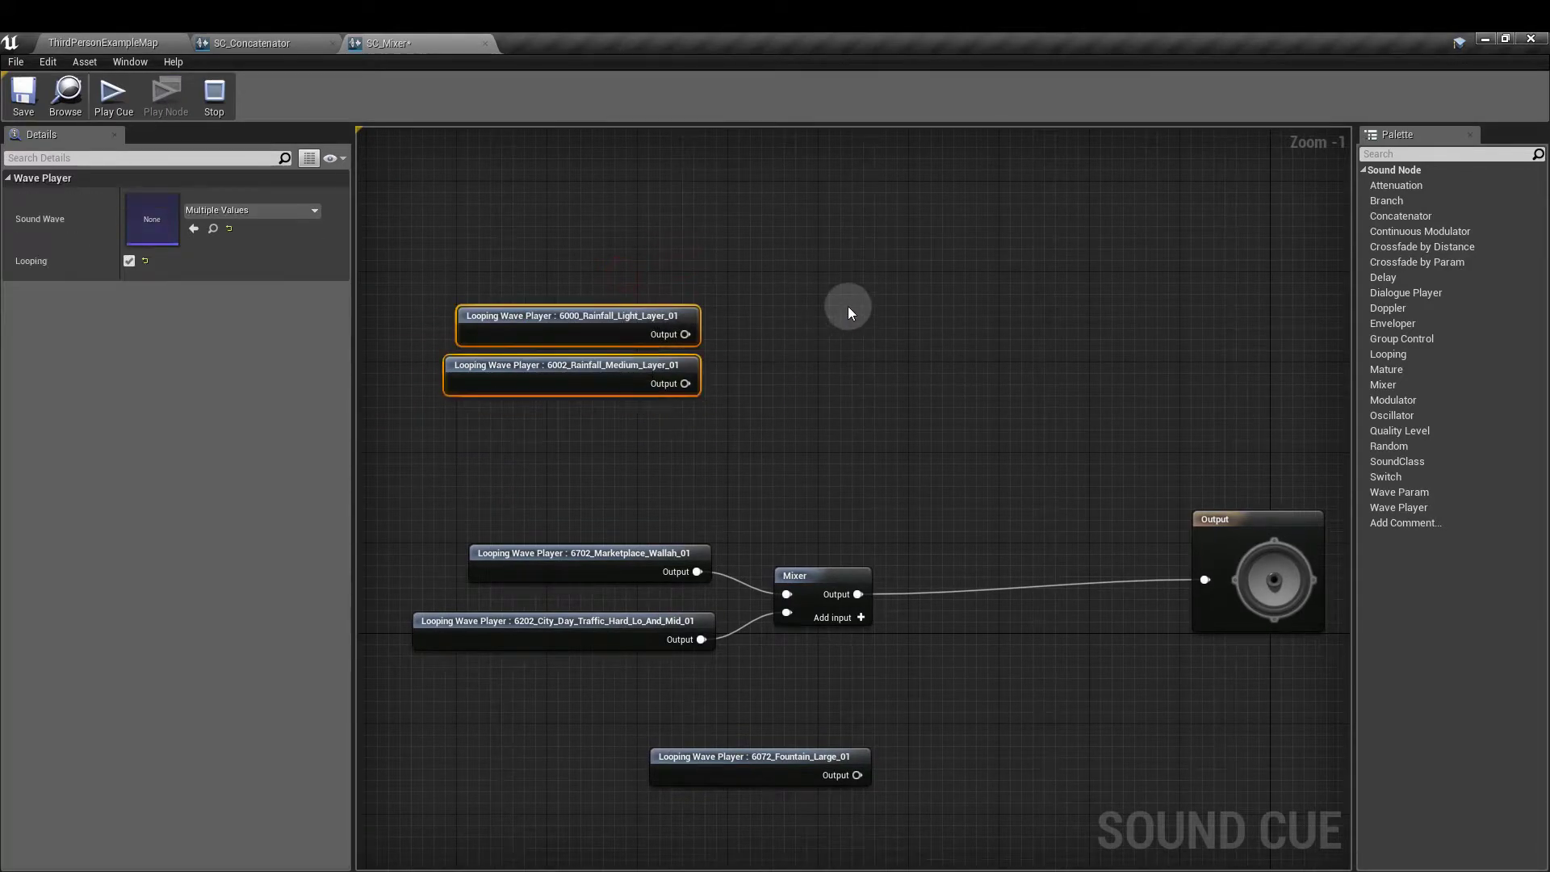
- Add a Mixer fed by the two looping rainfall players
{"action": "right_click", "coordinate": [840, 321]}
{"action": "scroll", "coordinate": [953, 593], "scroll_direction": "down", "scroll_amount": 3}
{"action": "scroll", "coordinate": [951, 593], "scroll_direction": "down", "scroll_amount": 3}
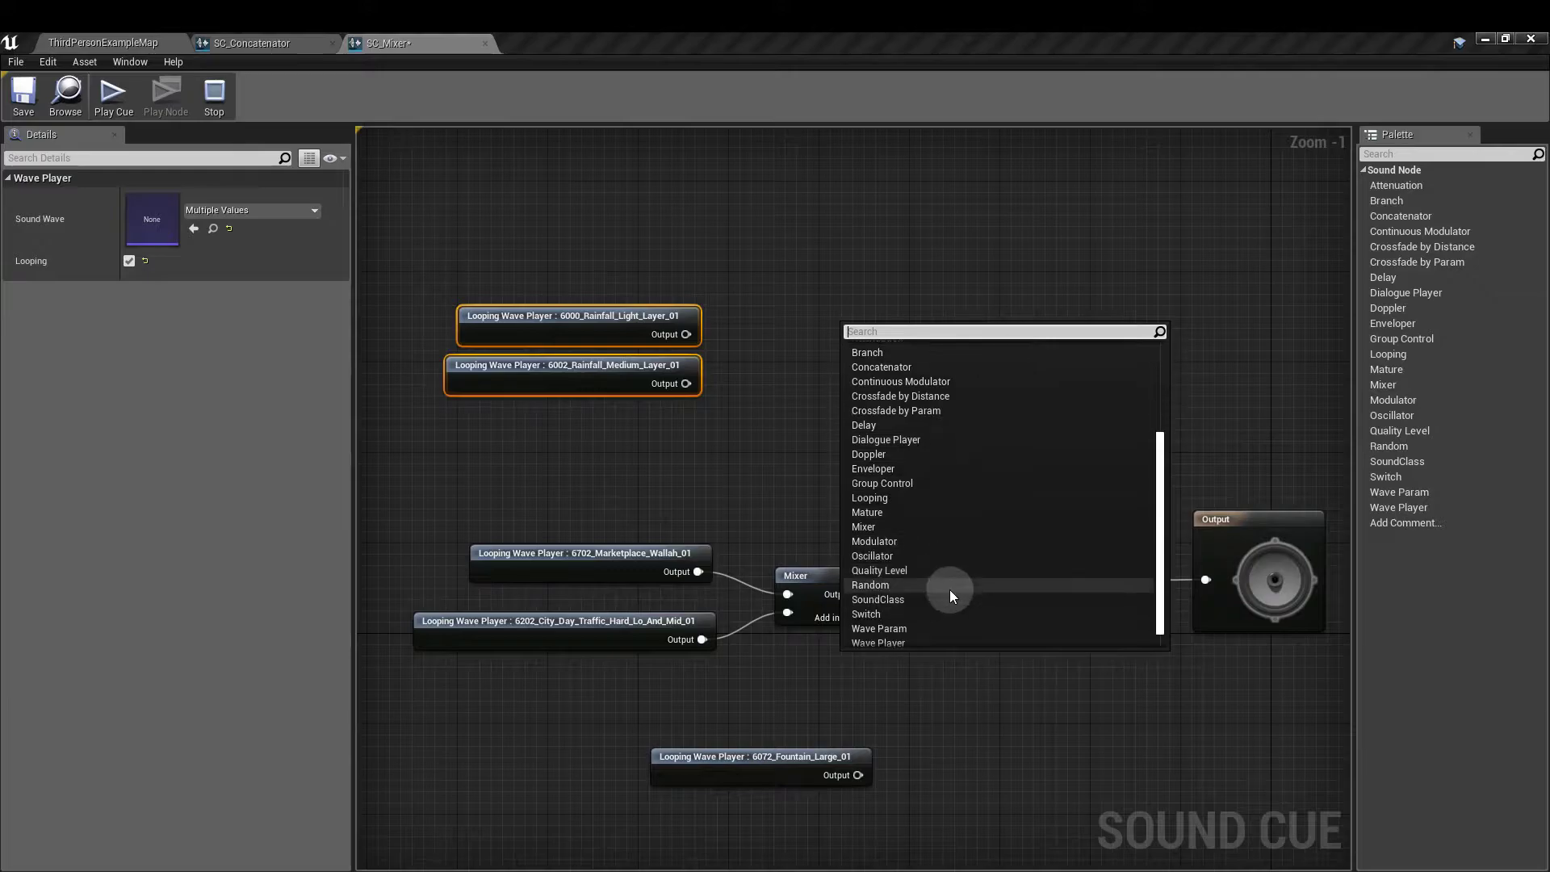
{"action": "left_click", "coordinate": [952, 530]}
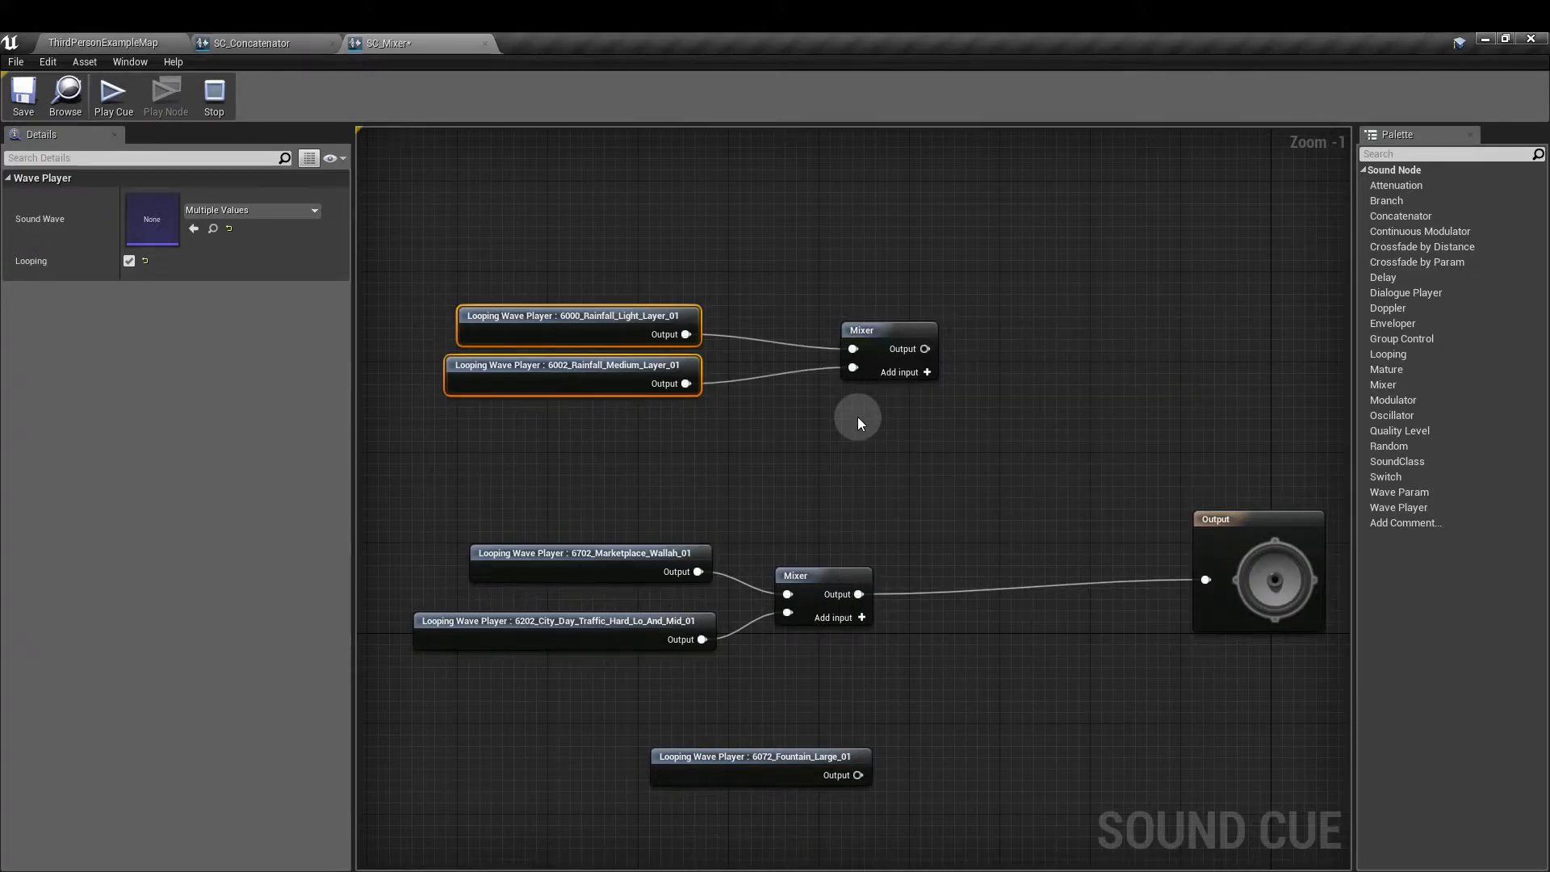
{"action": "left_click", "coordinate": [858, 417]}
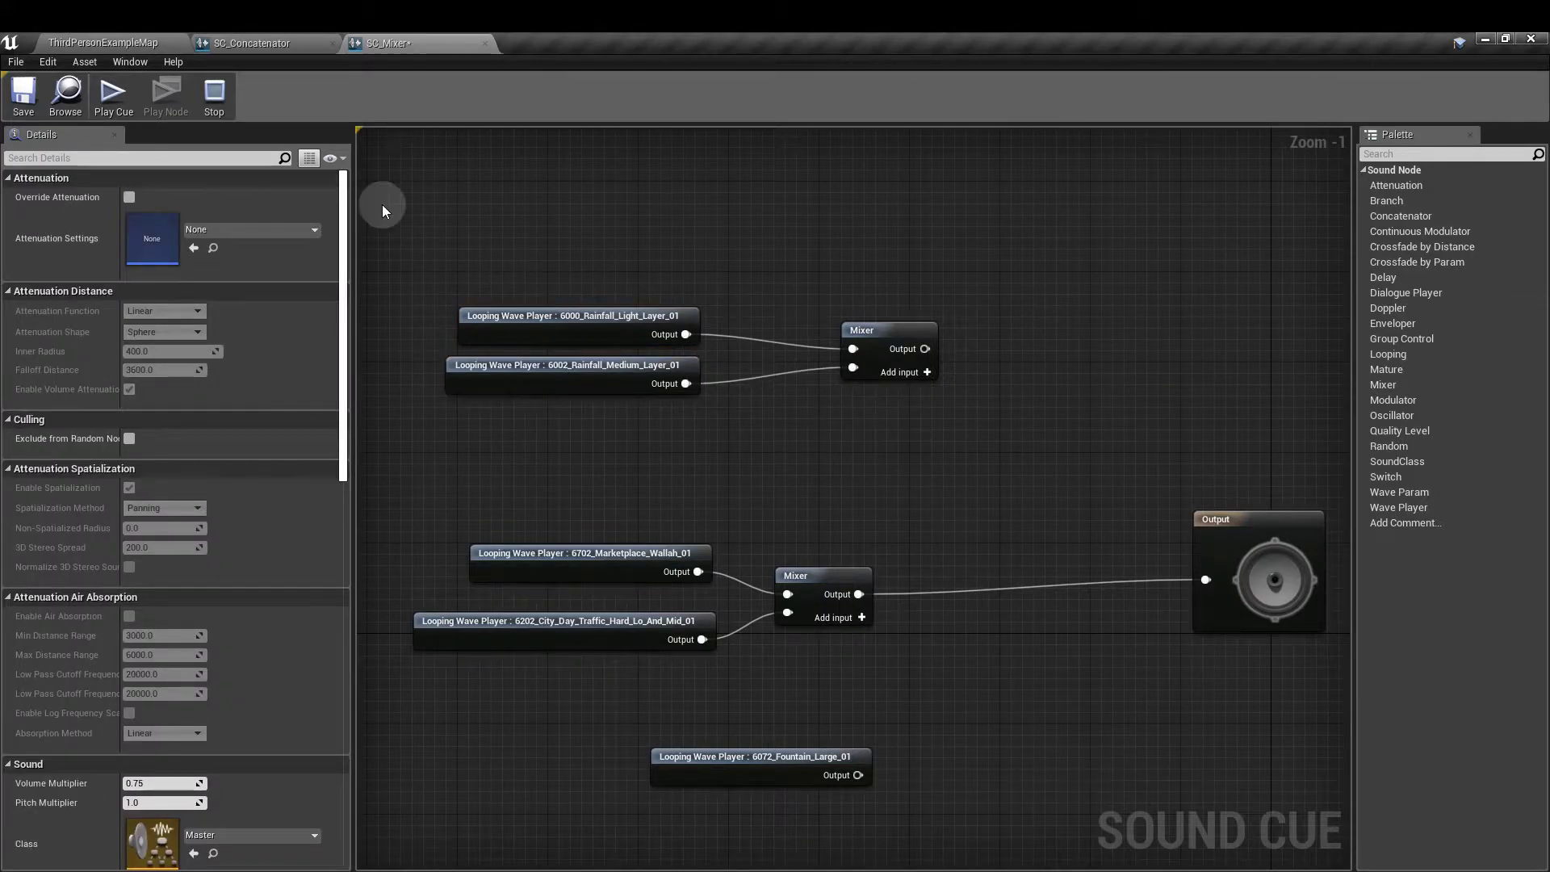
- Add a 'Mixer: Multiple WAVs' node with players for the selected rain and fountain sounds
{"action": "left_click", "coordinate": [149, 46]}
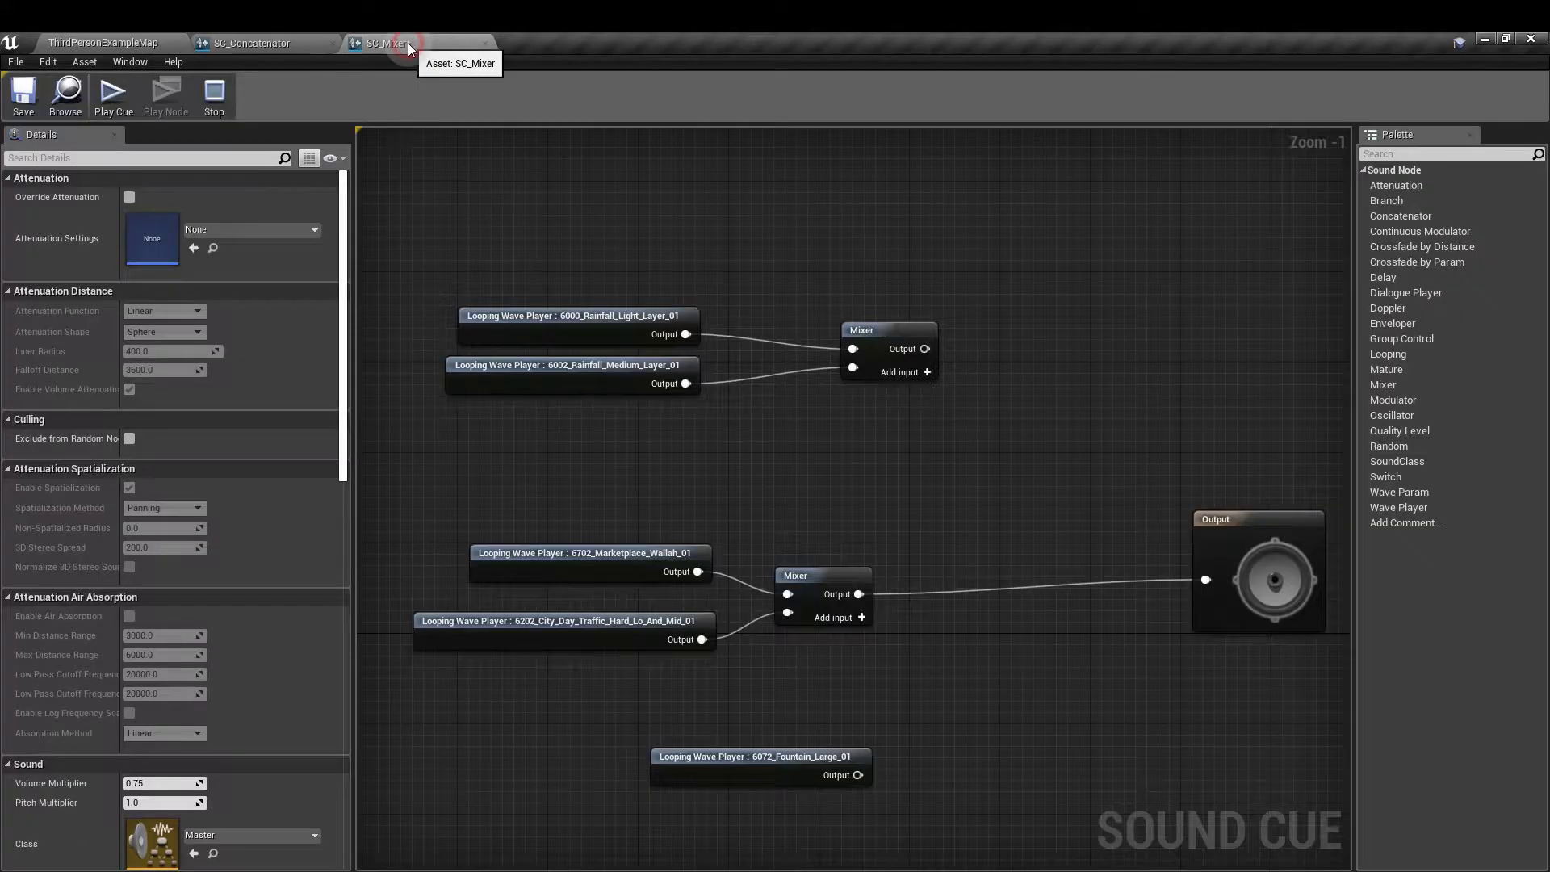
{"action": "right_click", "coordinate": [1025, 252]}
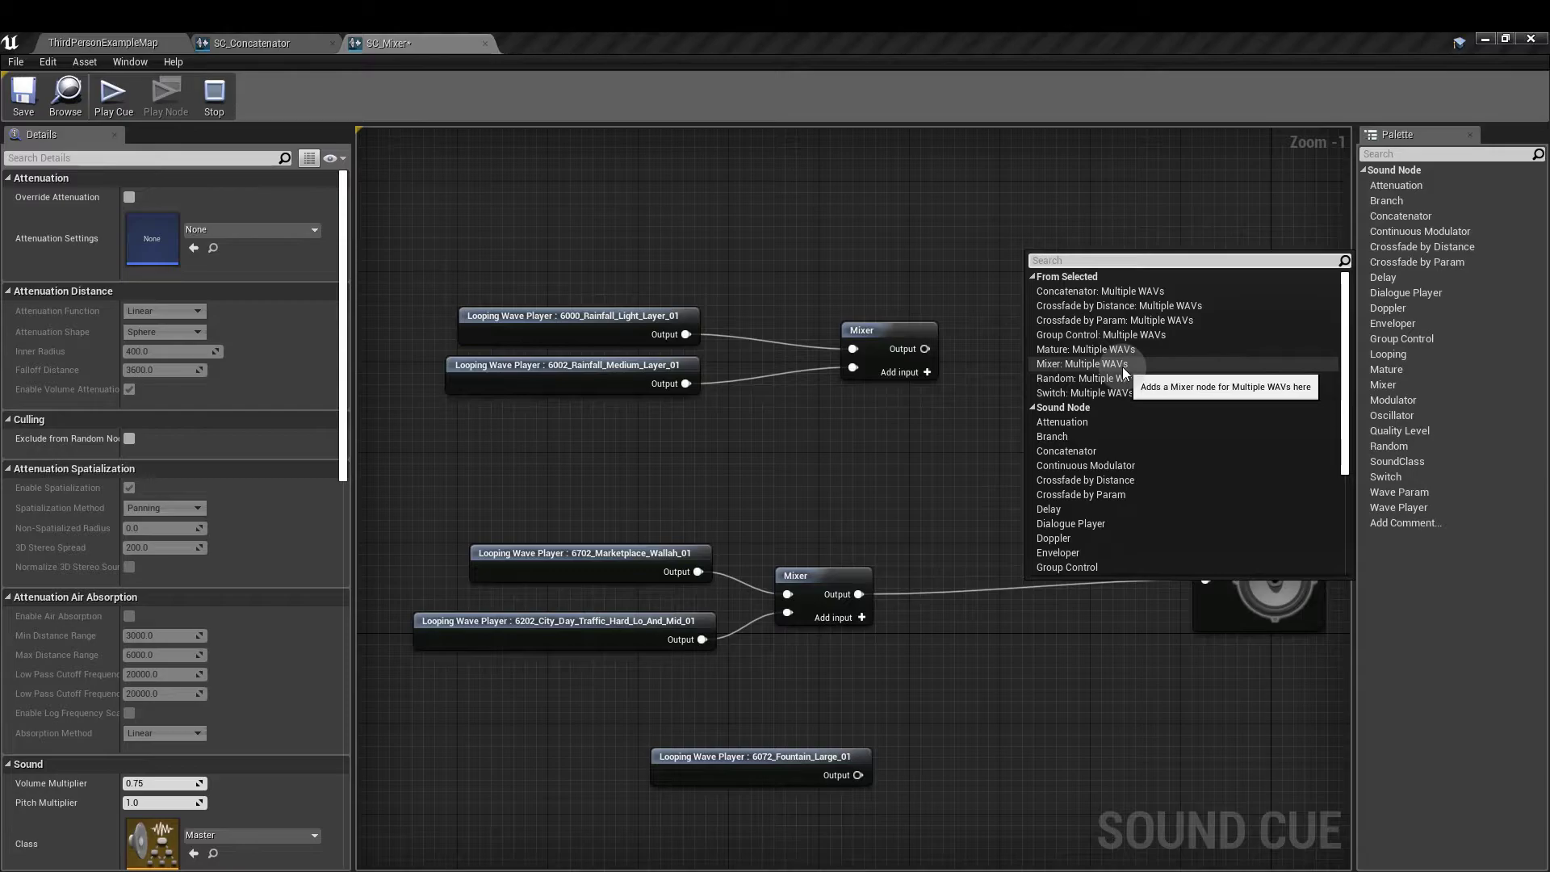
{"action": "left_click", "coordinate": [1097, 365]}
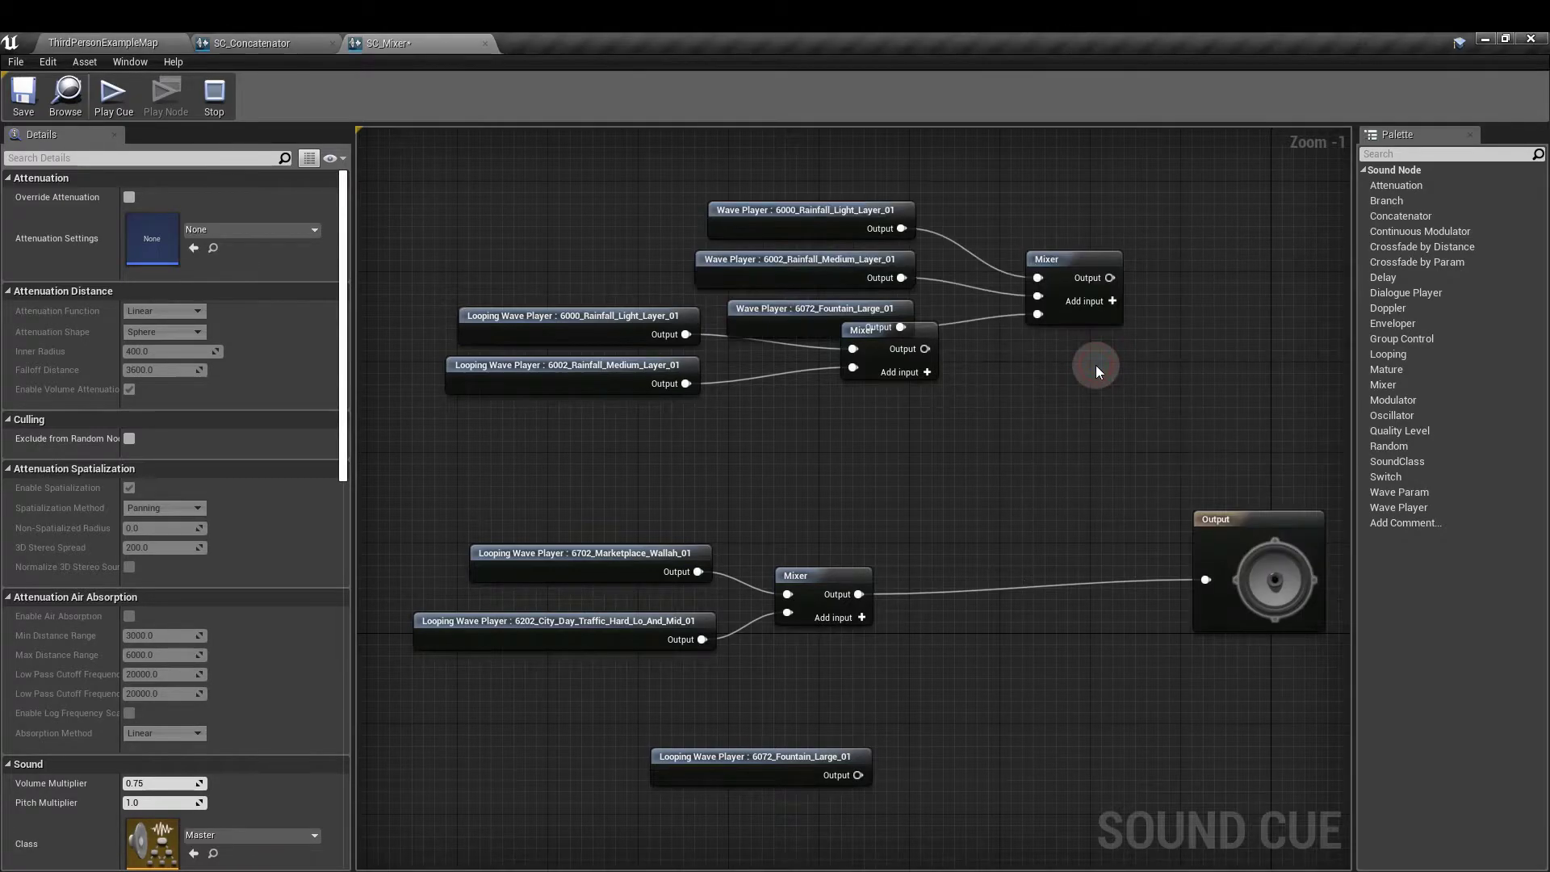
- Delete the duplicate wave players and their extra Mixer
{"action": "left_click_drag", "start_coordinate": [879, 232], "coordinate": [1050, 235]}
{"action": "right_click_drag", "start_coordinate": [1226, 255], "coordinate": [1159, 416]}
{"action": "left_click_drag", "start_coordinate": [1002, 385], "coordinate": [990, 316]}
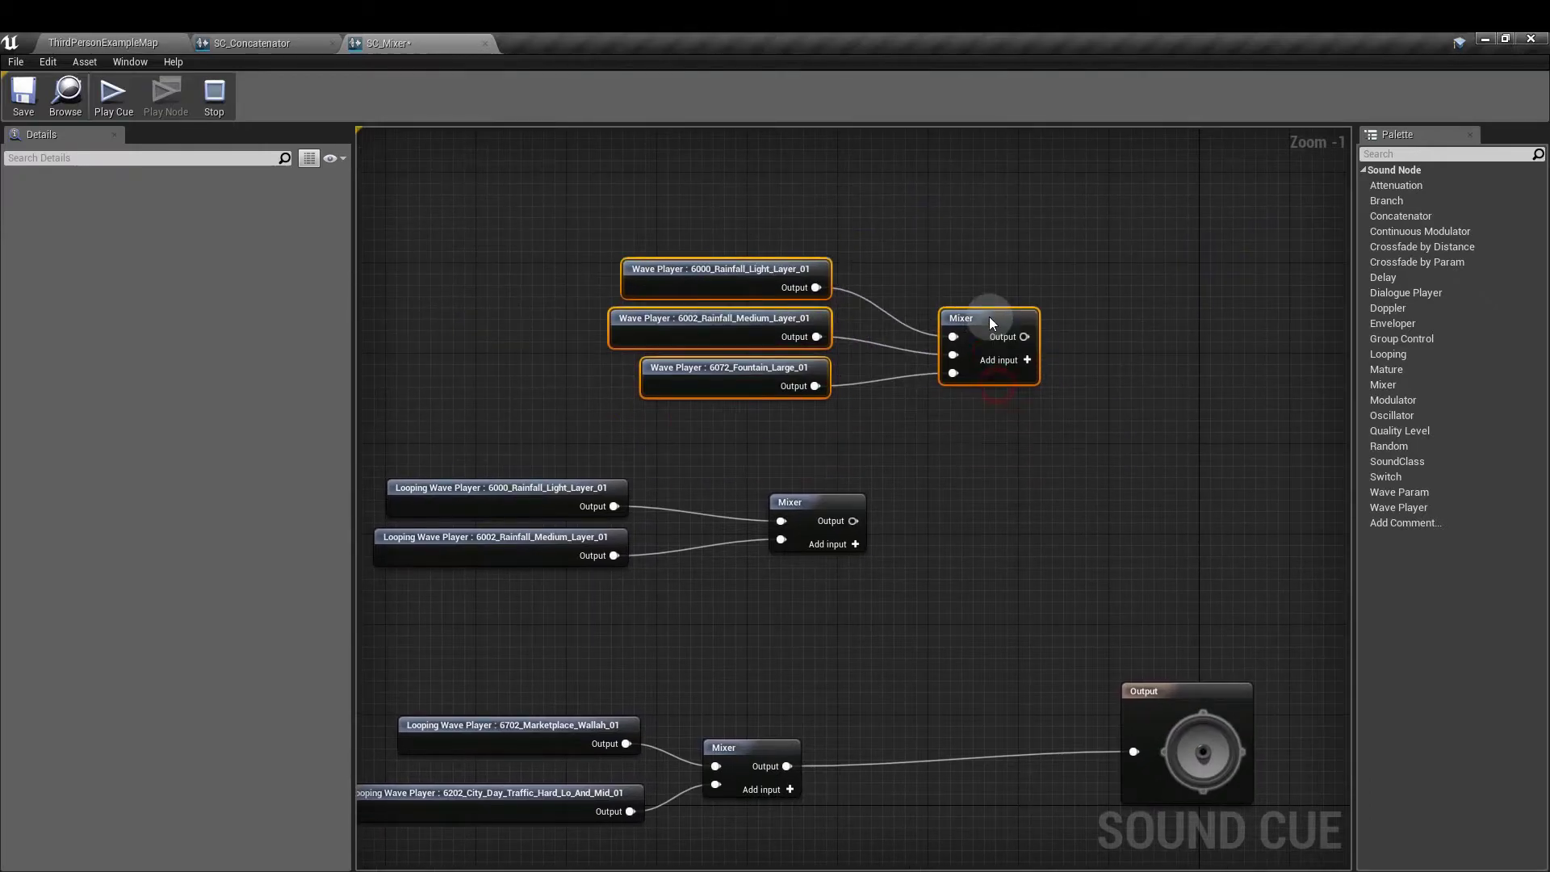
{"action": "key", "text": "Delete"}
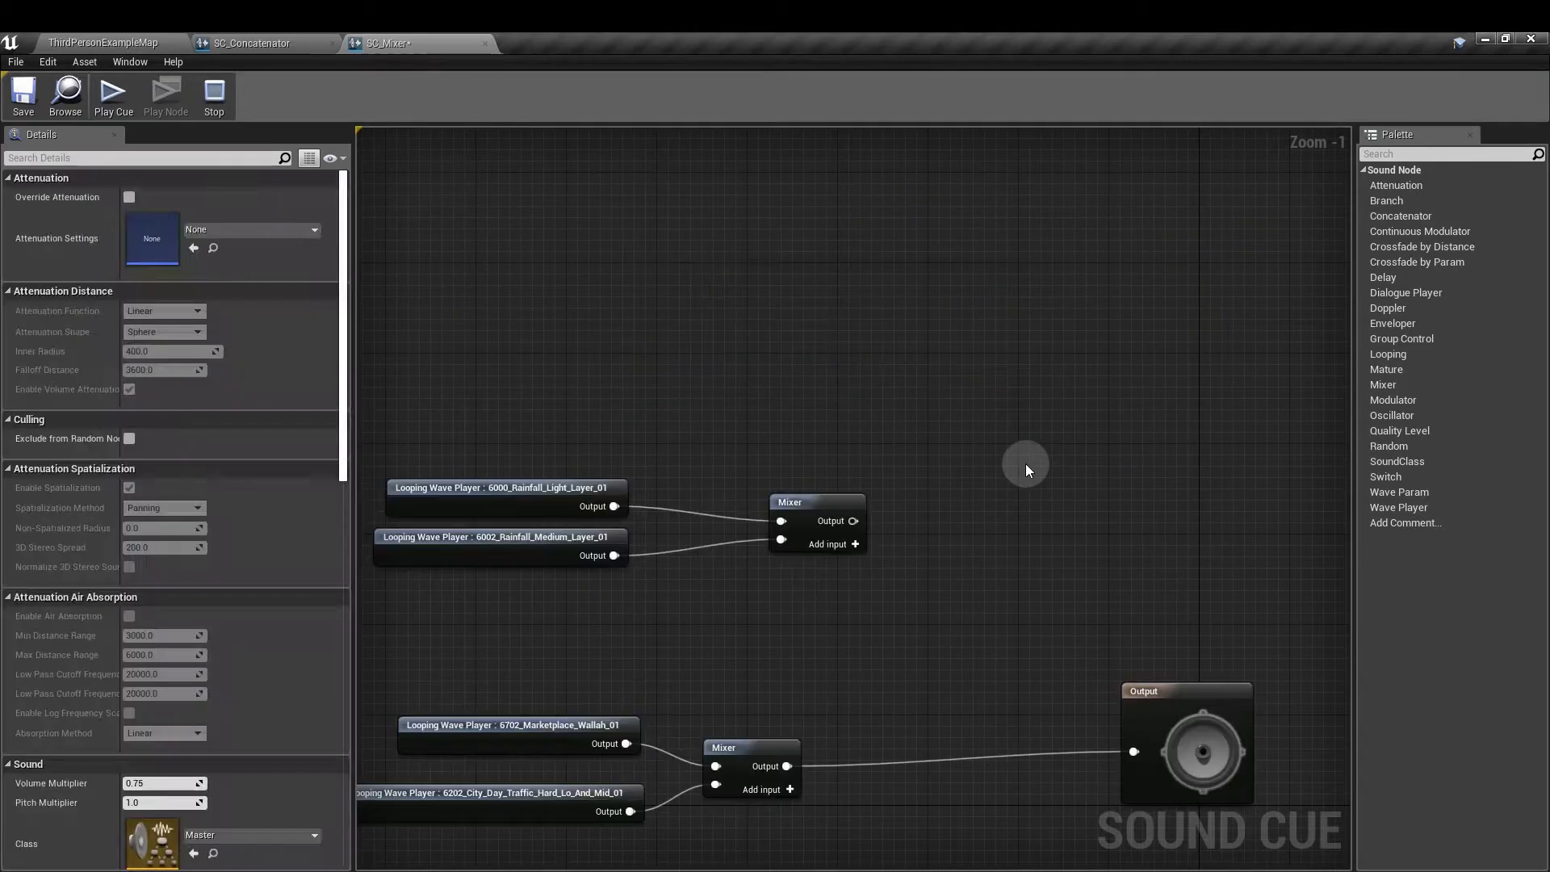
{"action": "right_click_drag", "start_coordinate": [988, 556], "coordinate": [1019, 331]}
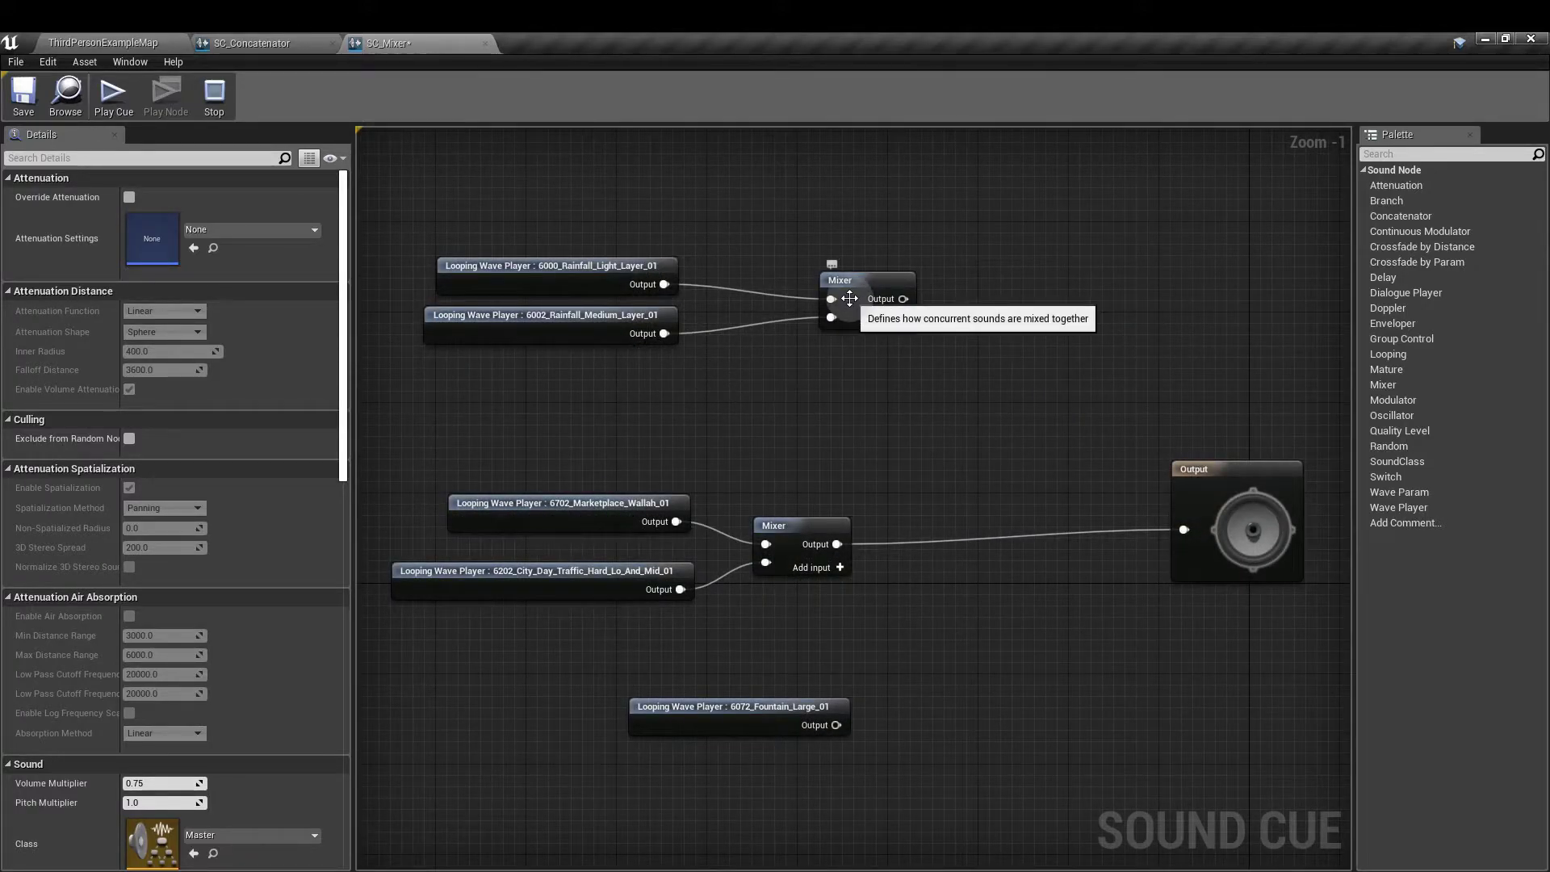
- Connect the rainfall Mixer to the Output node and preview the cue
{"action": "left_click_drag", "start_coordinate": [894, 301], "coordinate": [1187, 531]}
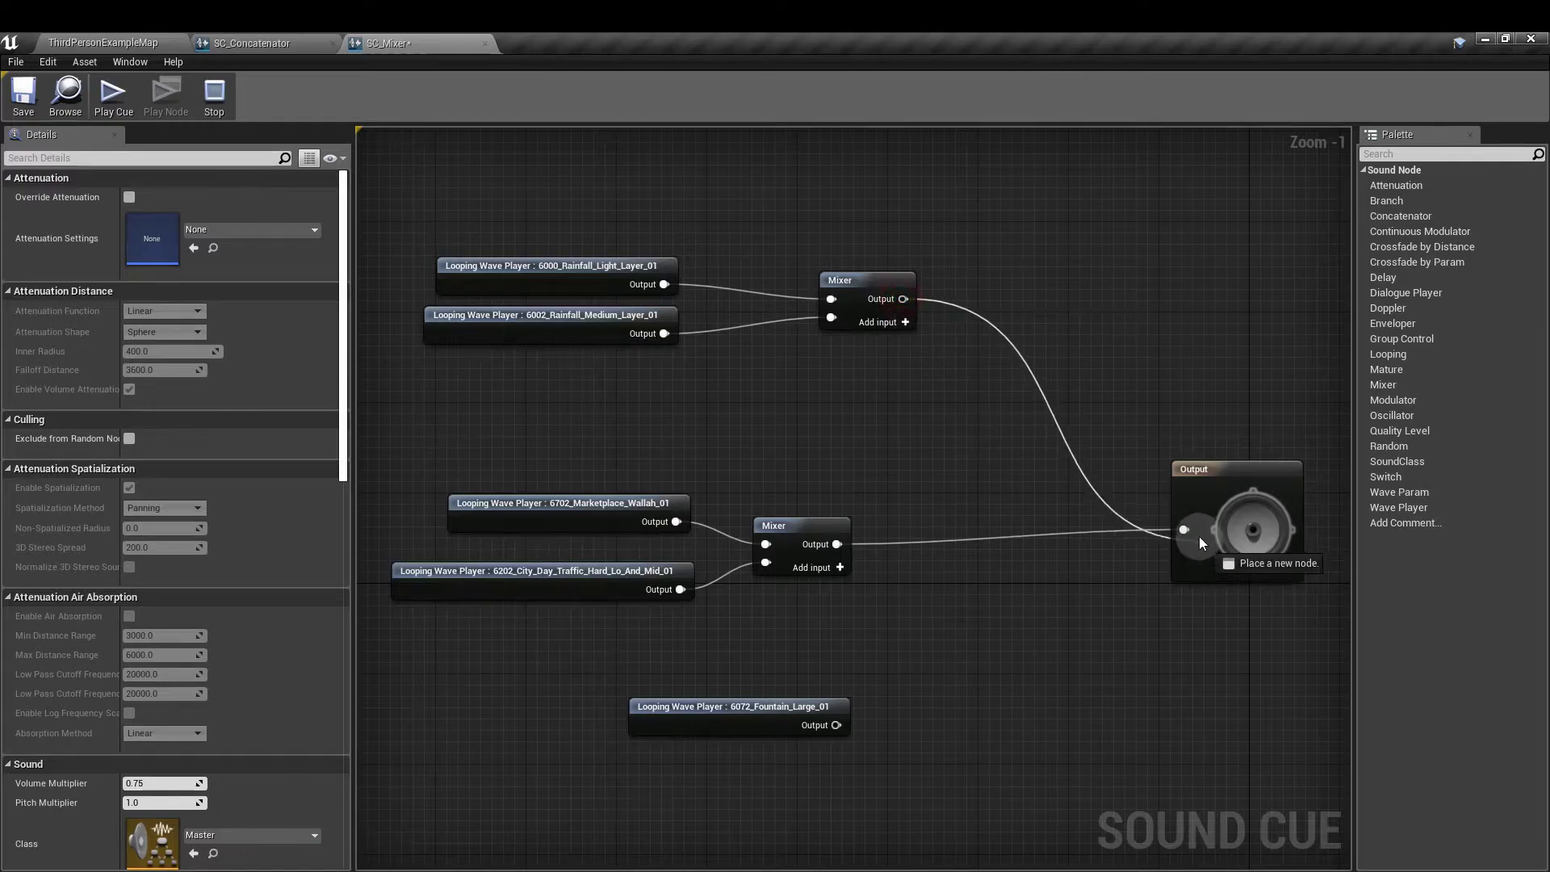
{"action": "left_click", "coordinate": [1243, 511]}
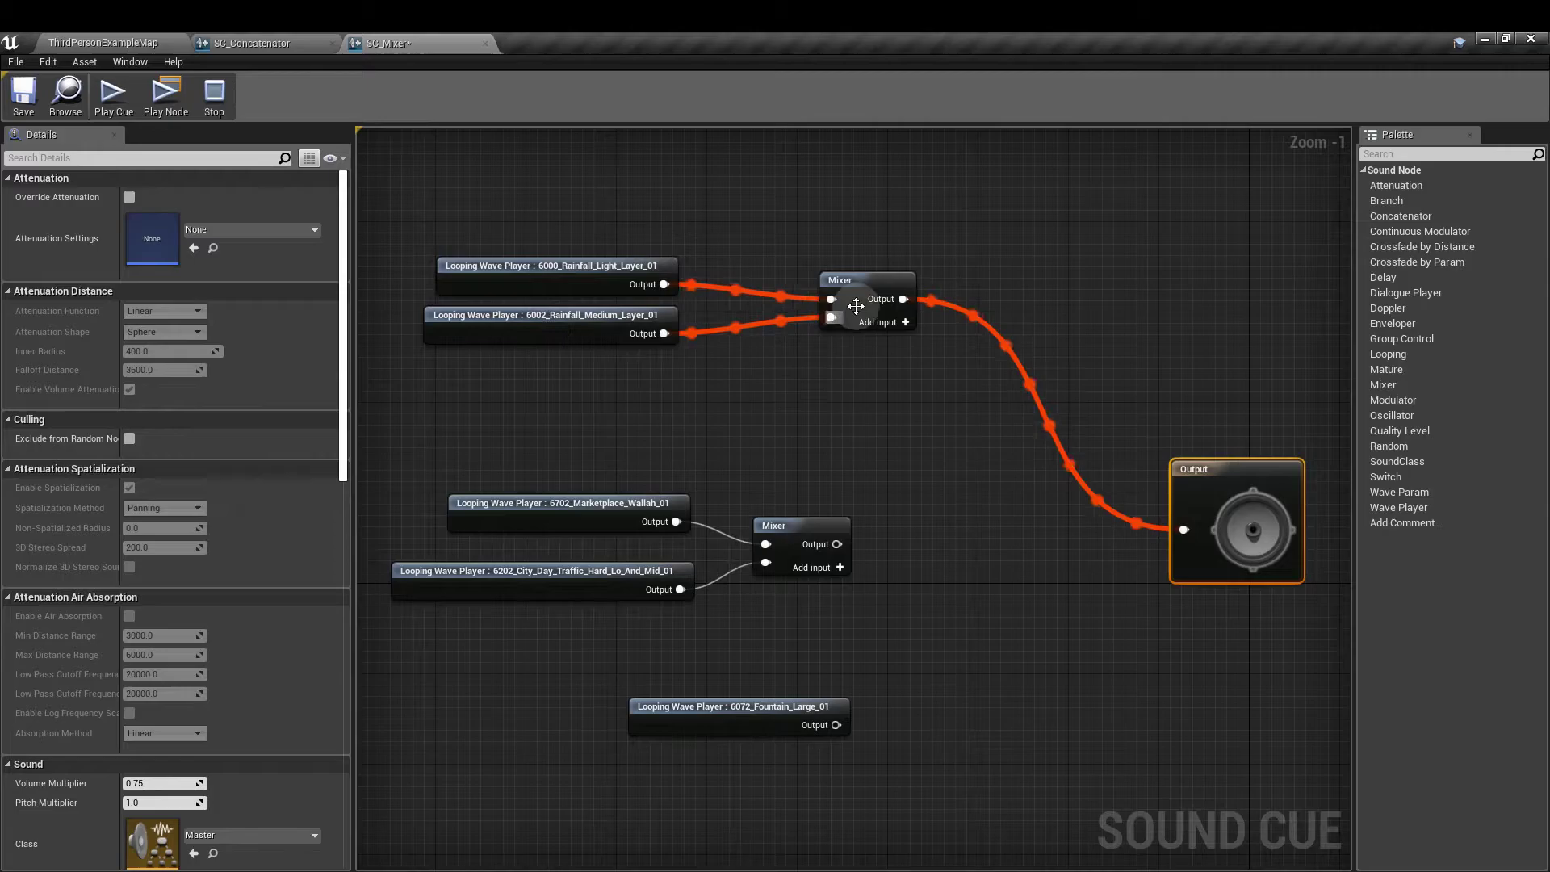
{"action": "left_click", "coordinate": [214, 96]}
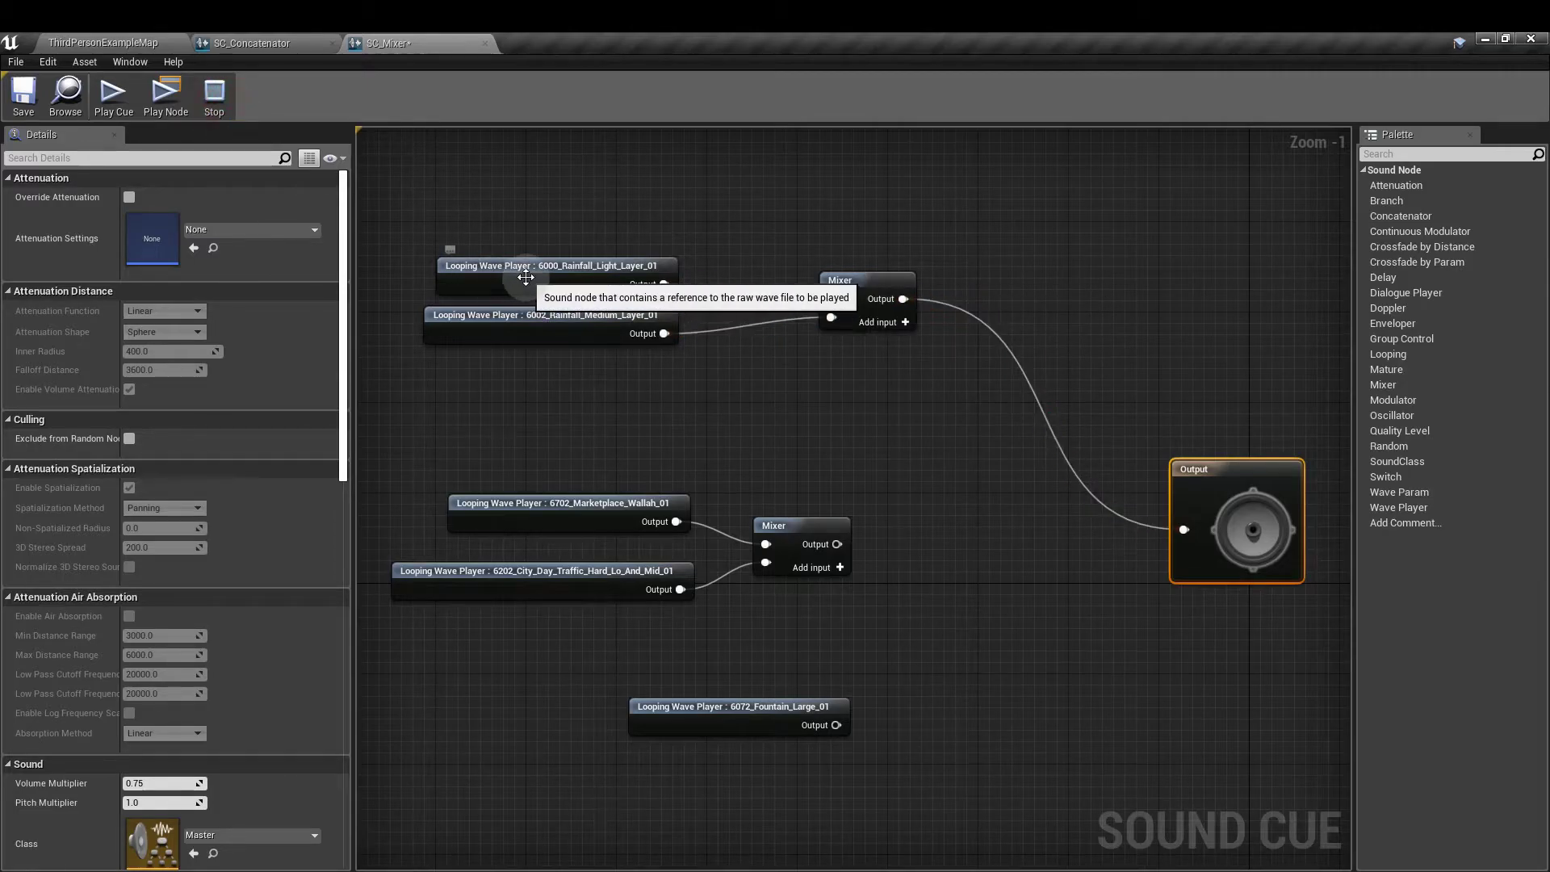
{"action": "left_click", "coordinate": [525, 283]}
{"action": "left_click", "coordinate": [547, 338]}
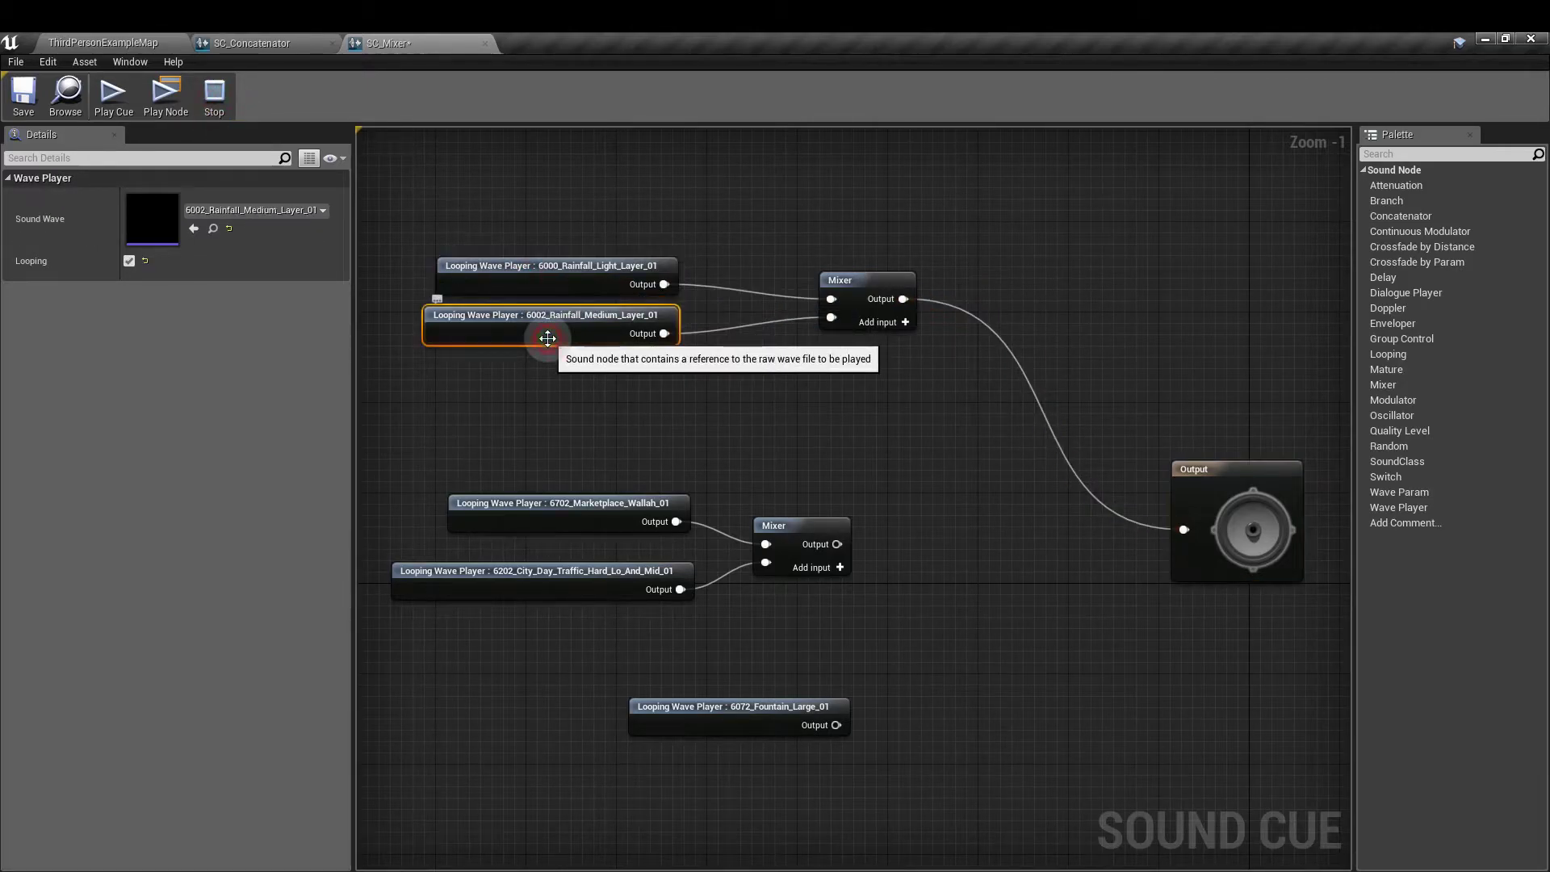
{"action": "left_click", "coordinate": [225, 99]}
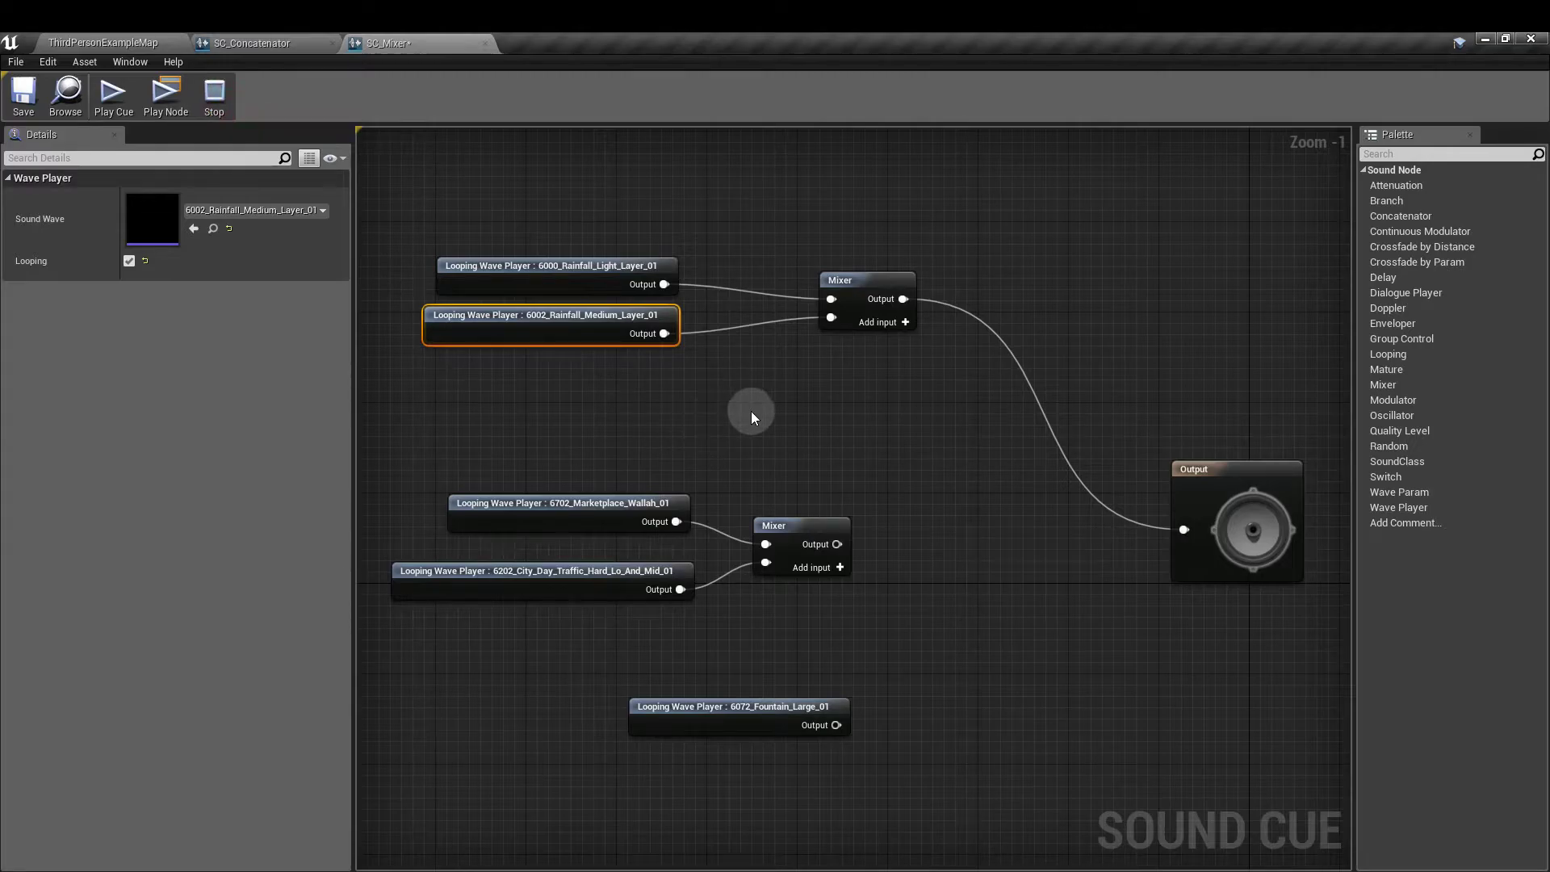
- Set the rainfall Mixer's Input Volume element 1 to 0.4 and preview the cue
{"action": "left_click", "coordinate": [853, 307]}
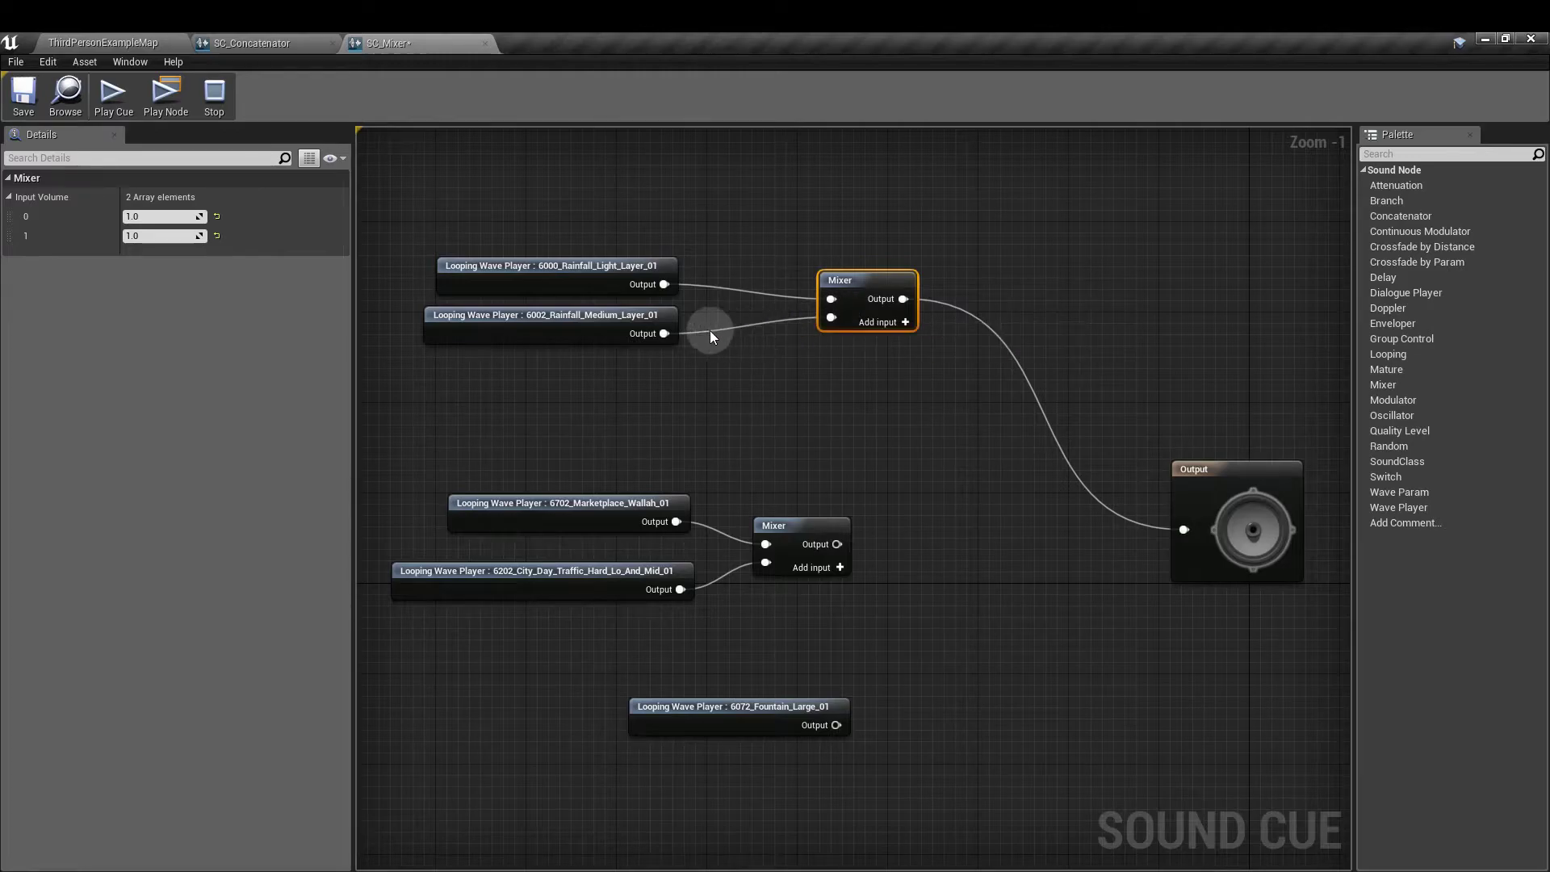
{"action": "left_click", "coordinate": [161, 236]}
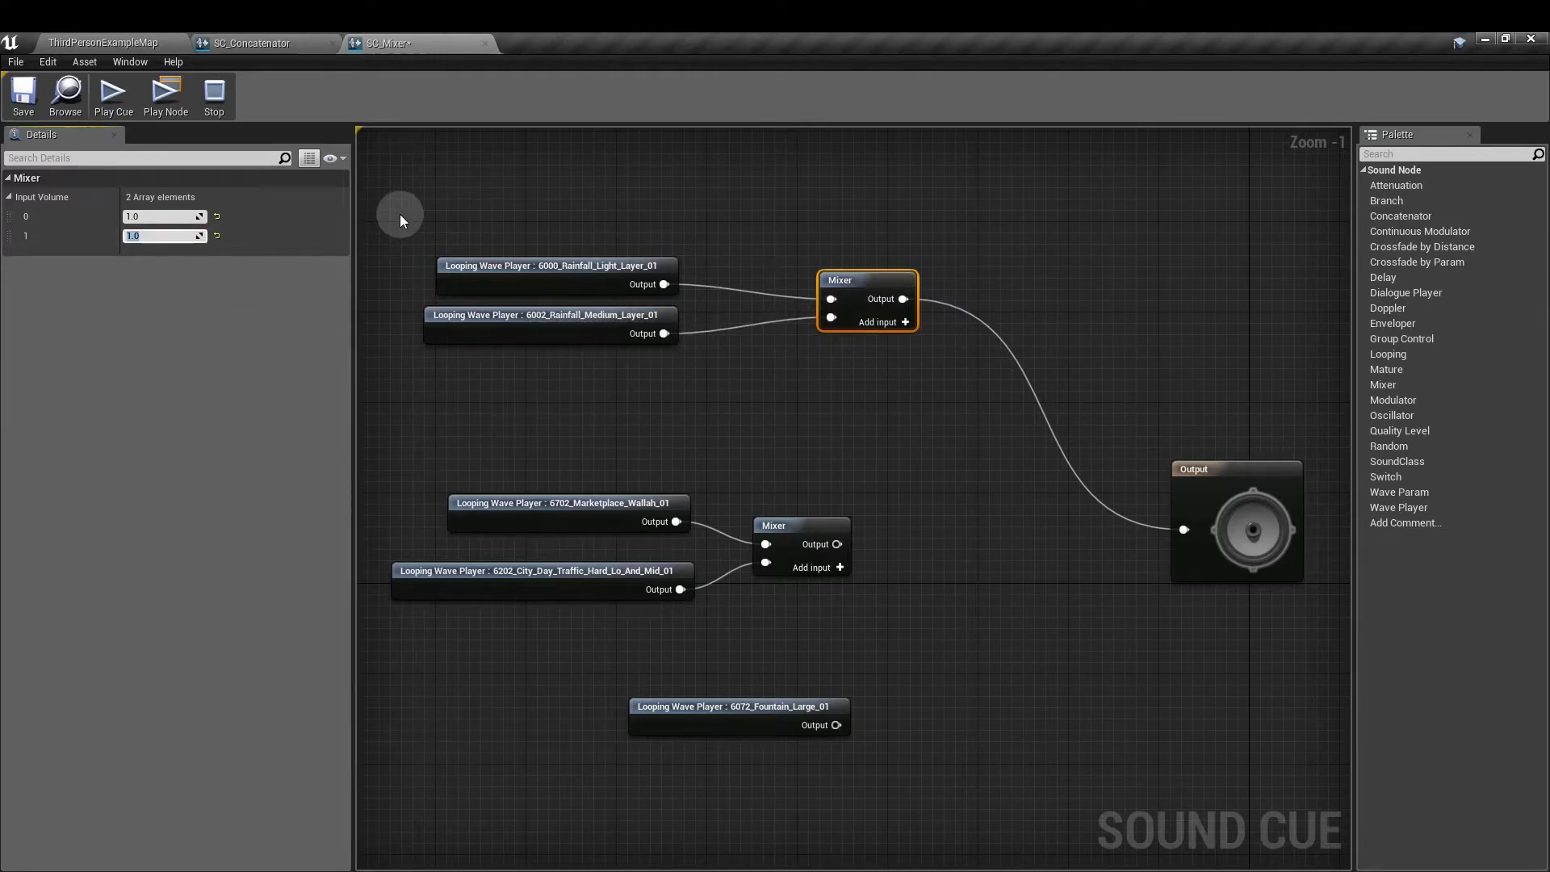
{"action": "type", "text": ".4"}
{"action": "key", "text": "Return"}
{"action": "left_click", "coordinate": [958, 440]}
{"action": "left_click", "coordinate": [1239, 523]}
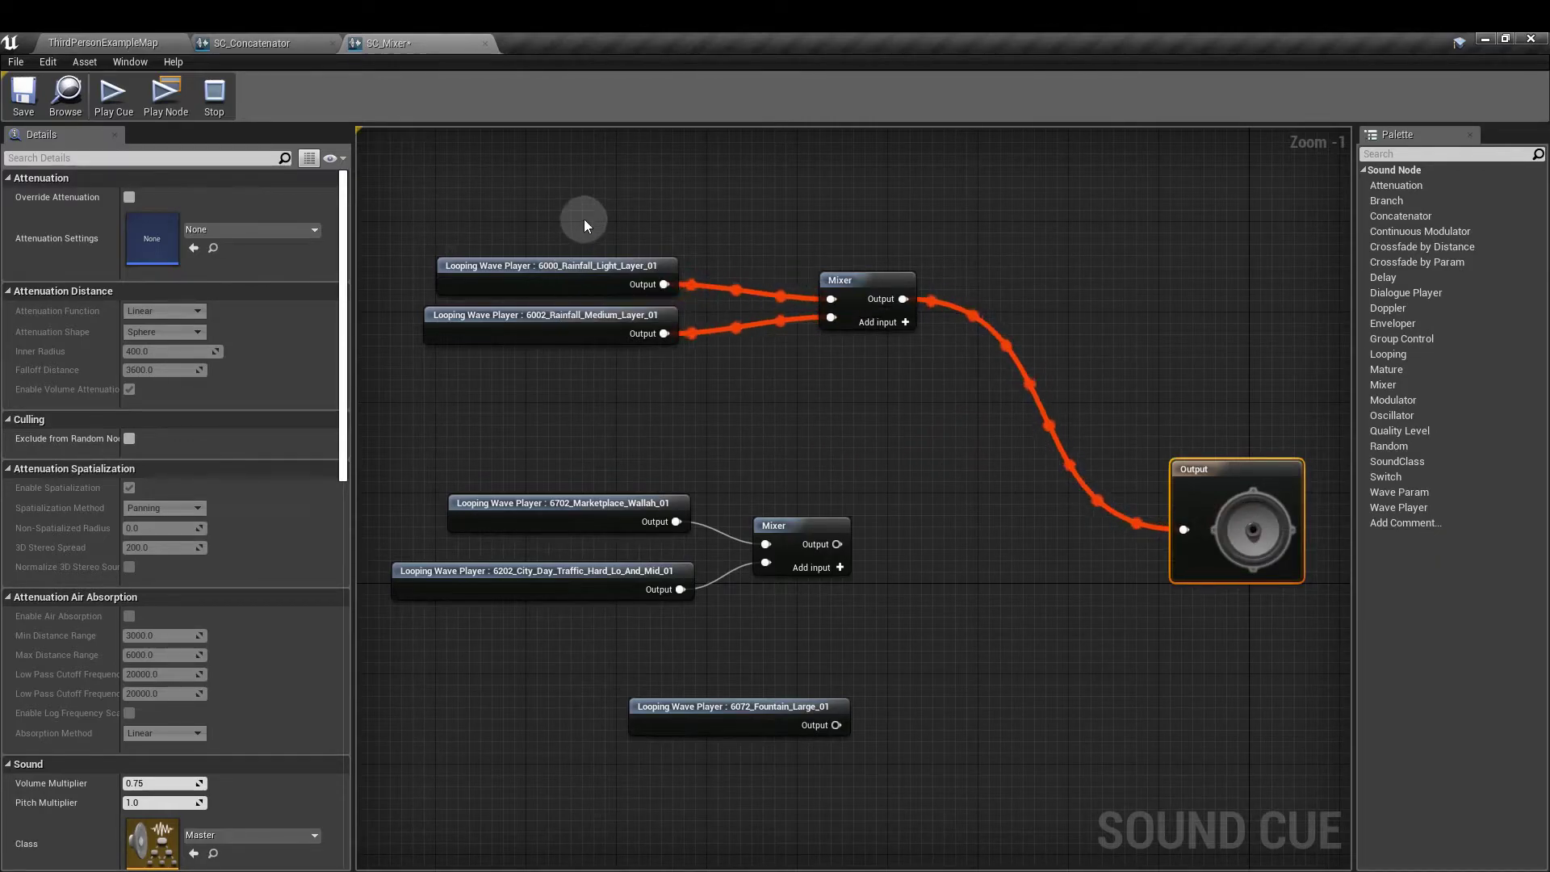
{"action": "left_click", "coordinate": [222, 93]}
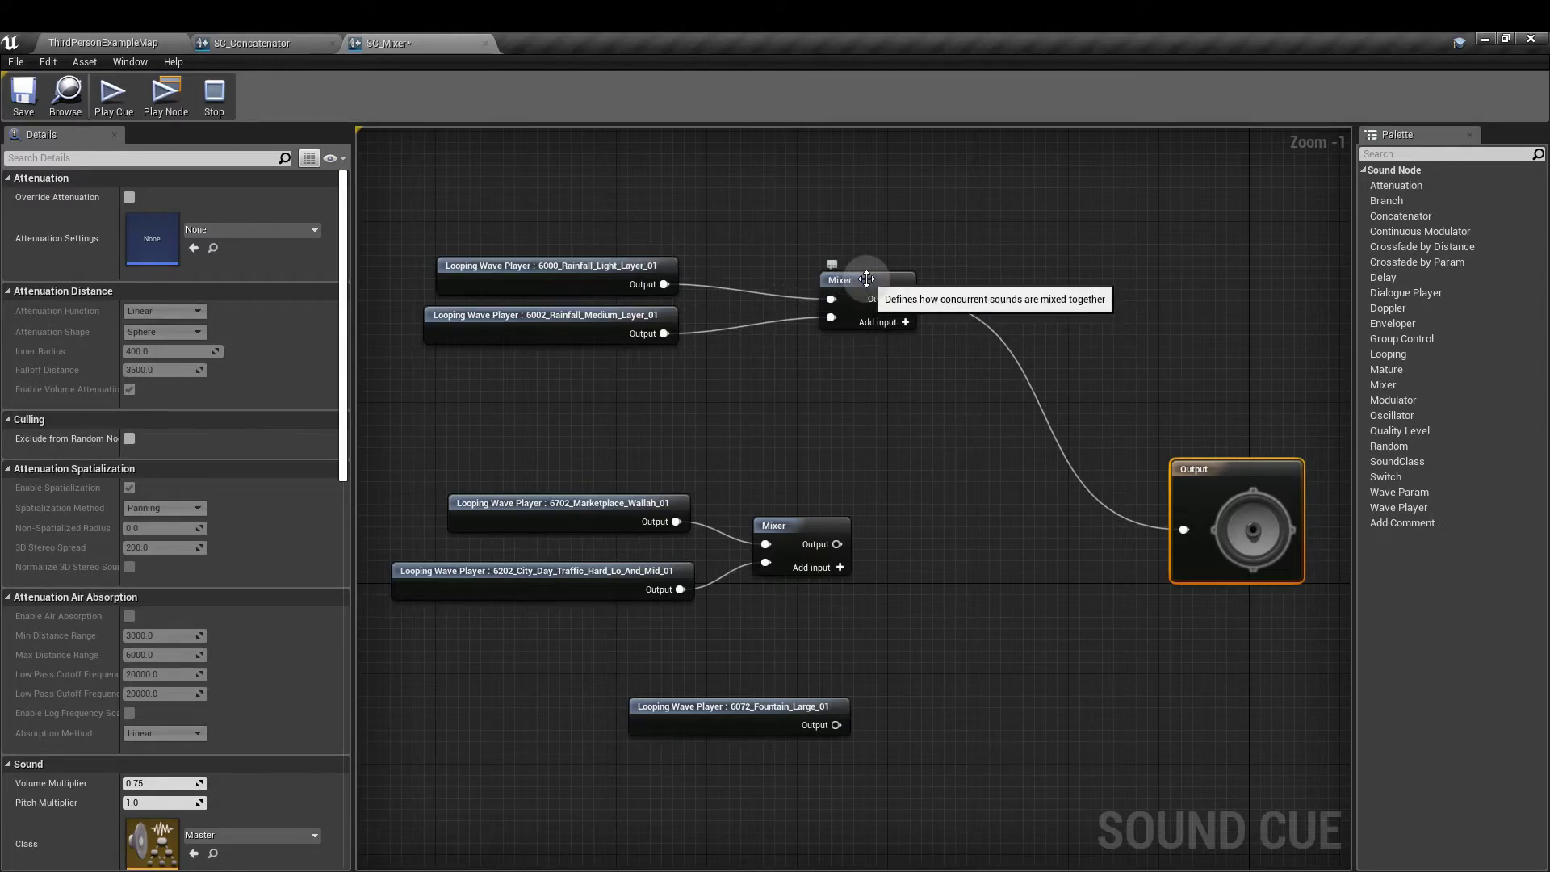
- Reposition the rainfall group and add a master Mixer fed by the rain Mixer
{"action": "left_click_drag", "start_coordinate": [866, 278], "coordinate": [788, 275]}
{"action": "left_click_drag", "start_coordinate": [651, 254], "coordinate": [767, 351]}
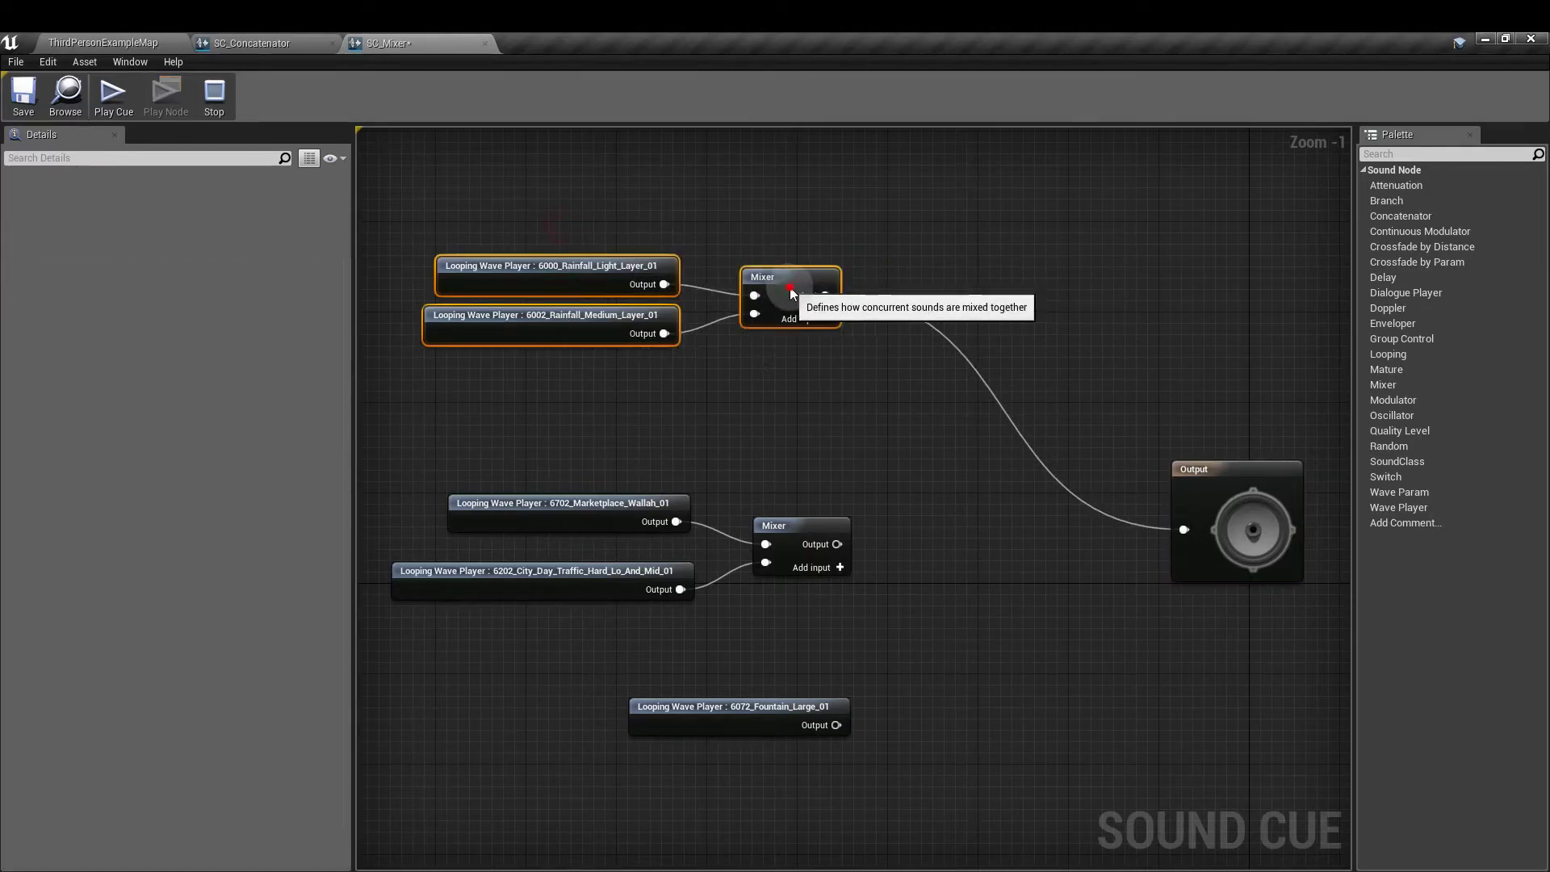
{"action": "left_click_drag", "start_coordinate": [791, 291], "coordinate": [942, 437]}
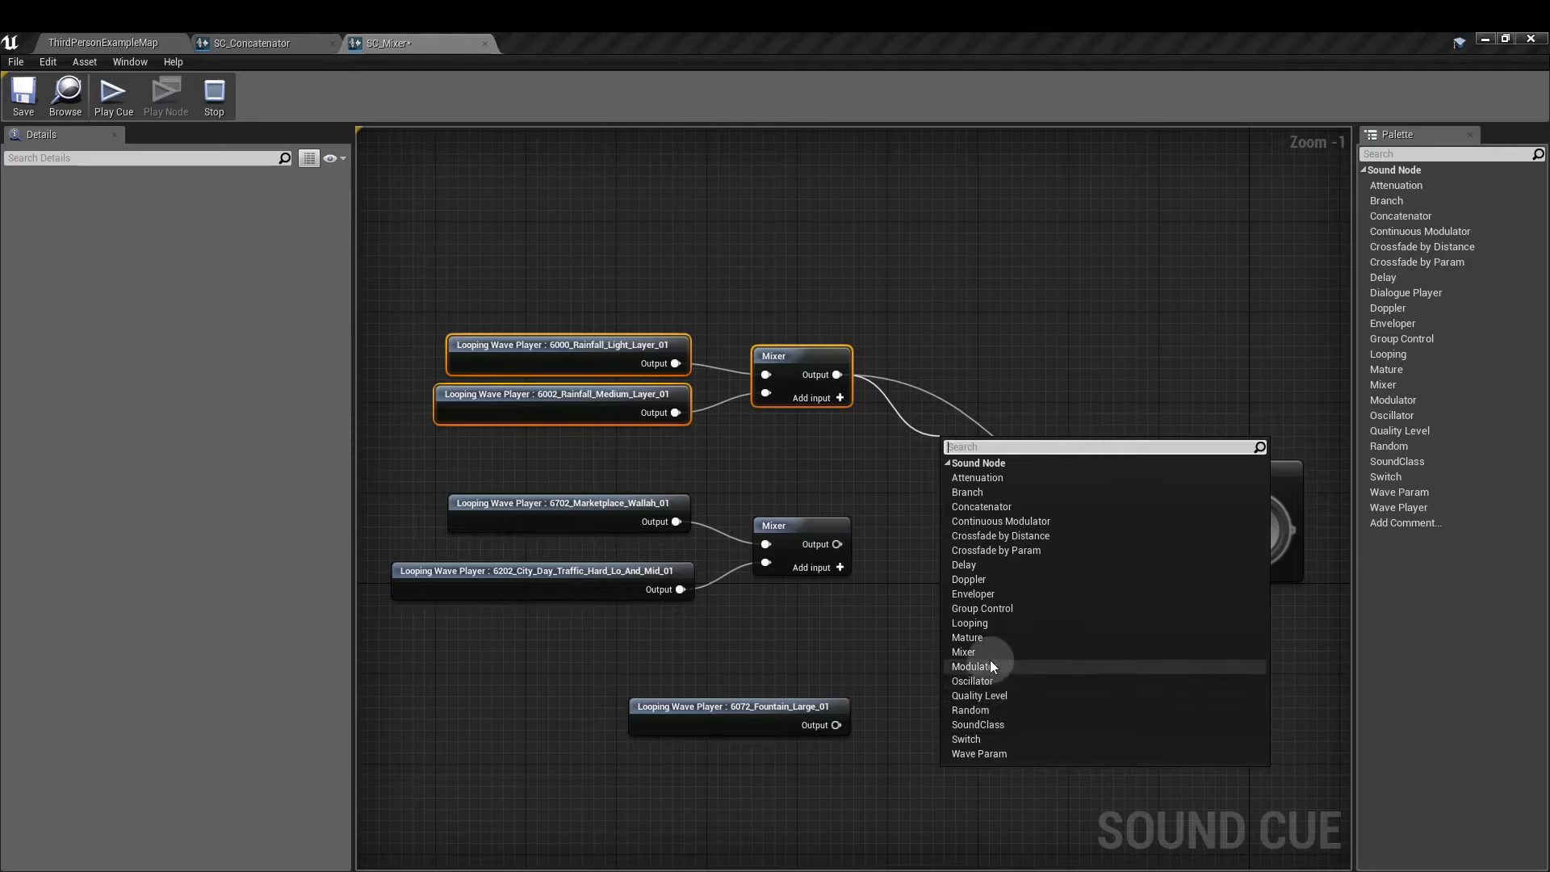
{"action": "left_click", "coordinate": [965, 653]}
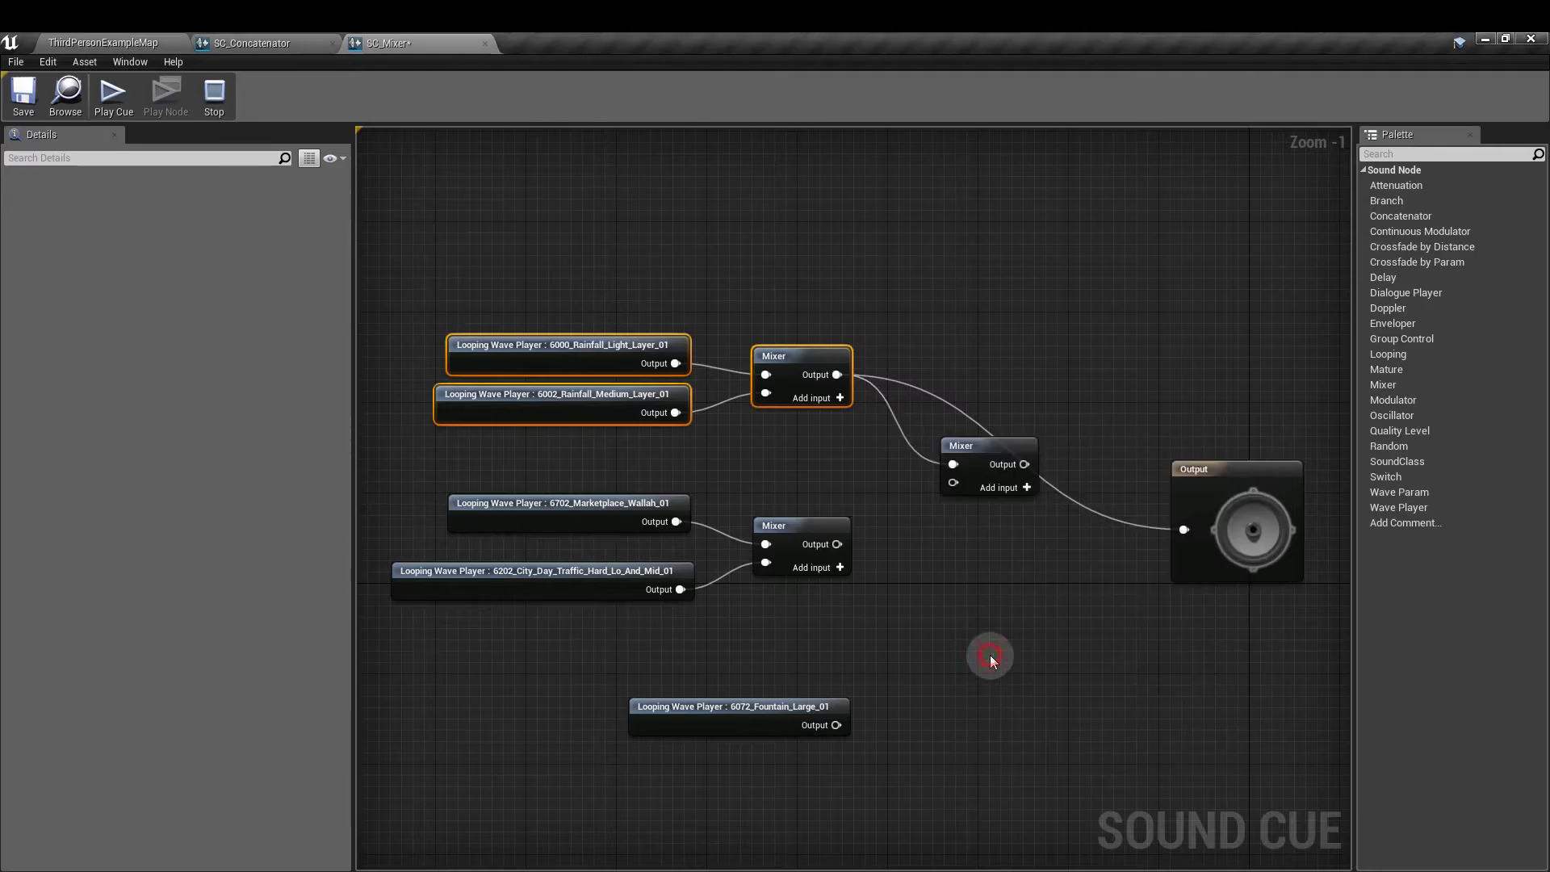
{"action": "left_click", "coordinate": [1198, 556], "text": "alt"}
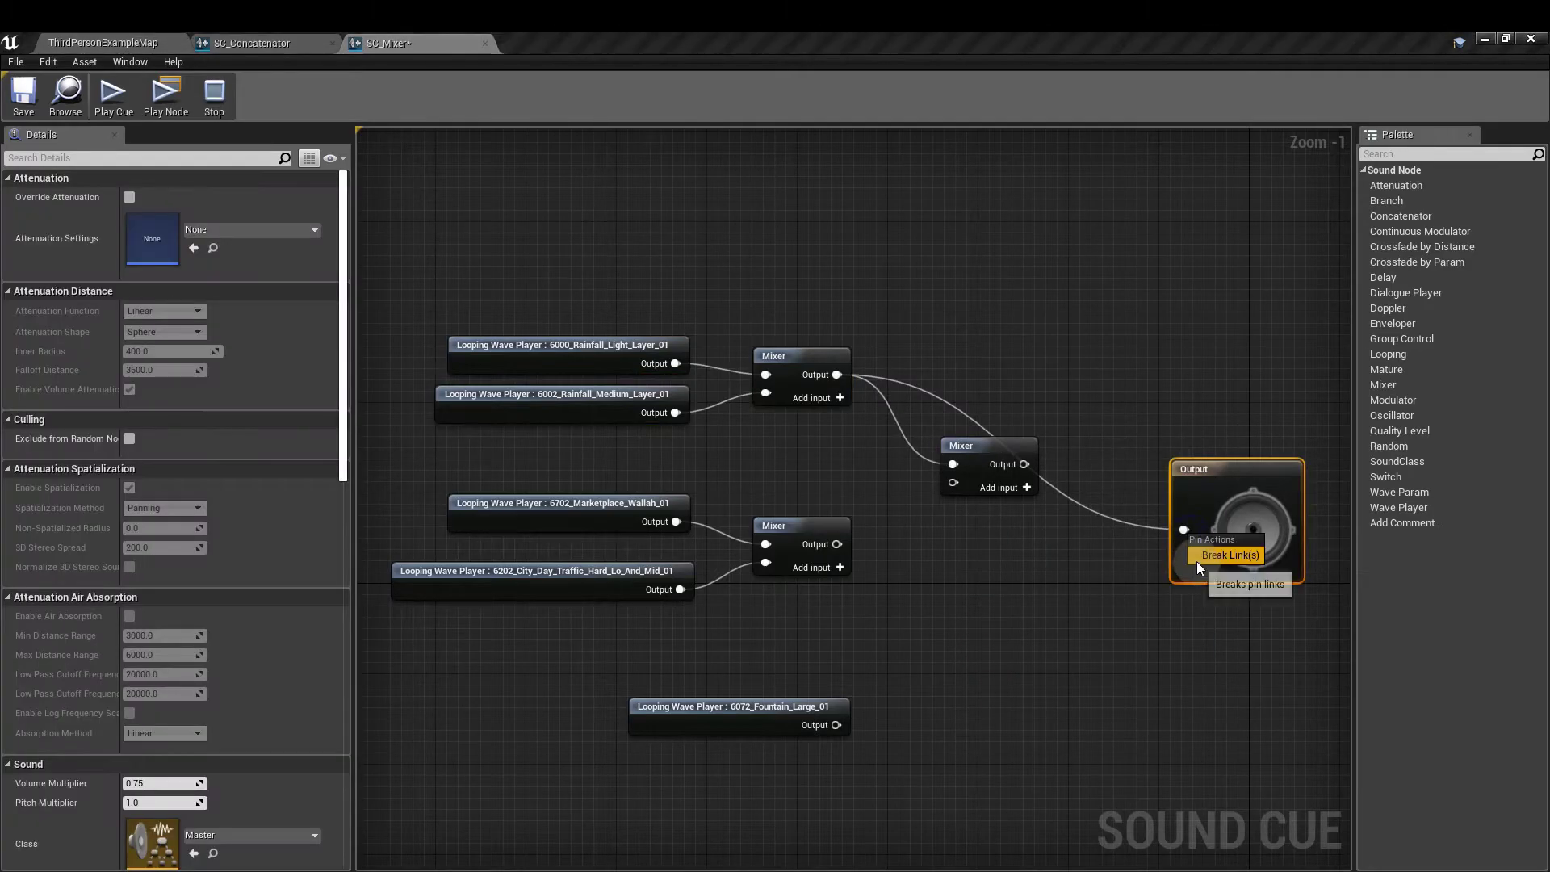
{"action": "left_click", "coordinate": [1049, 590]}
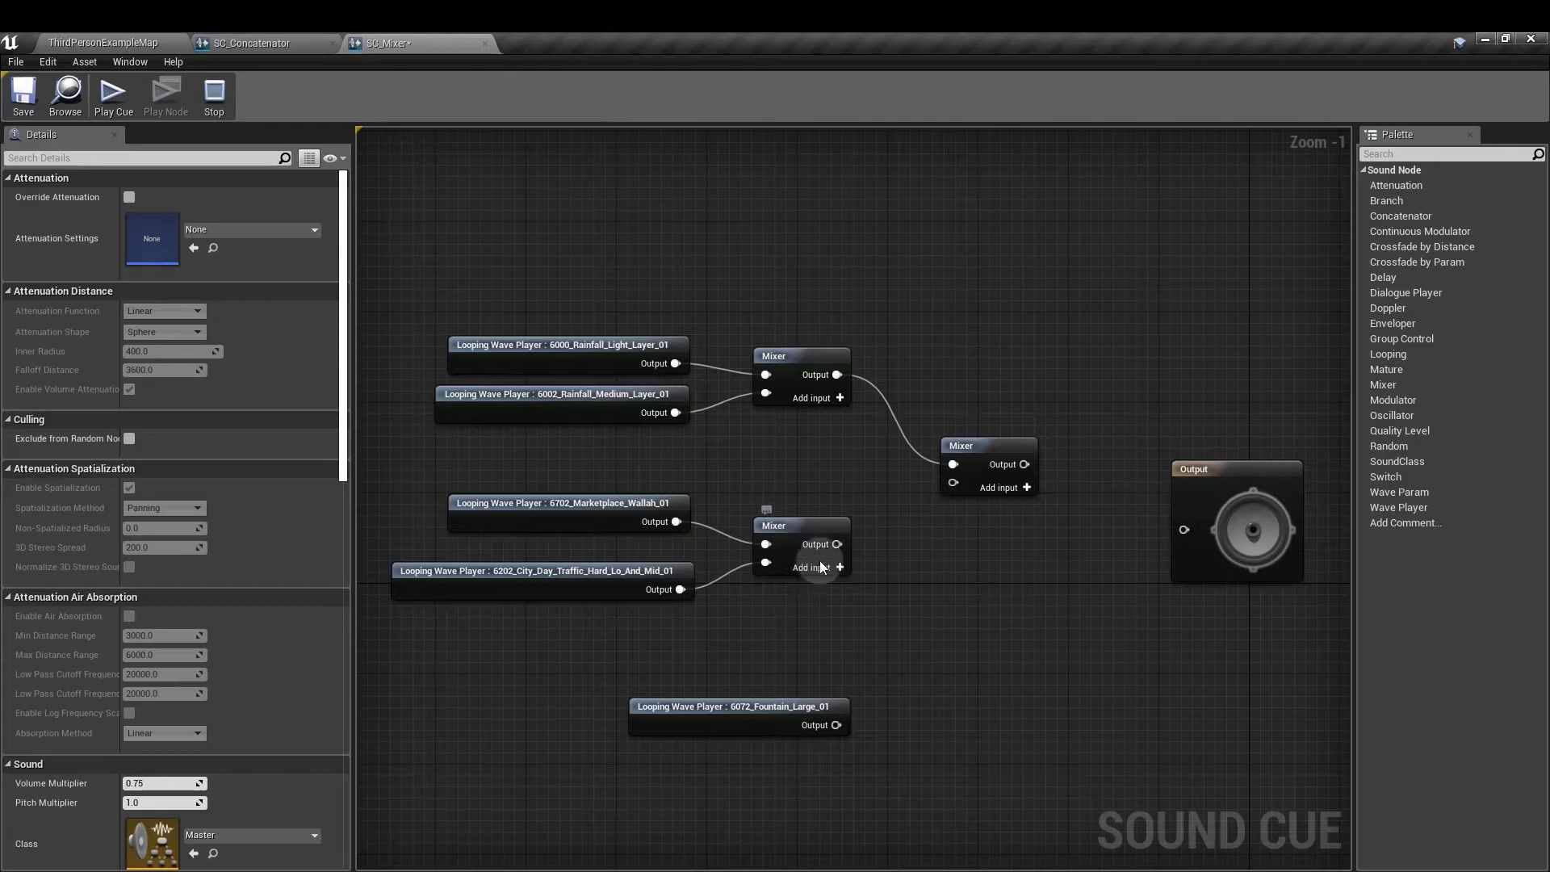
- Feed the city Mixer and fountain player into the master Mixer, wire it to Output, and audition
{"action": "left_click_drag", "start_coordinate": [835, 543], "coordinate": [952, 483]}
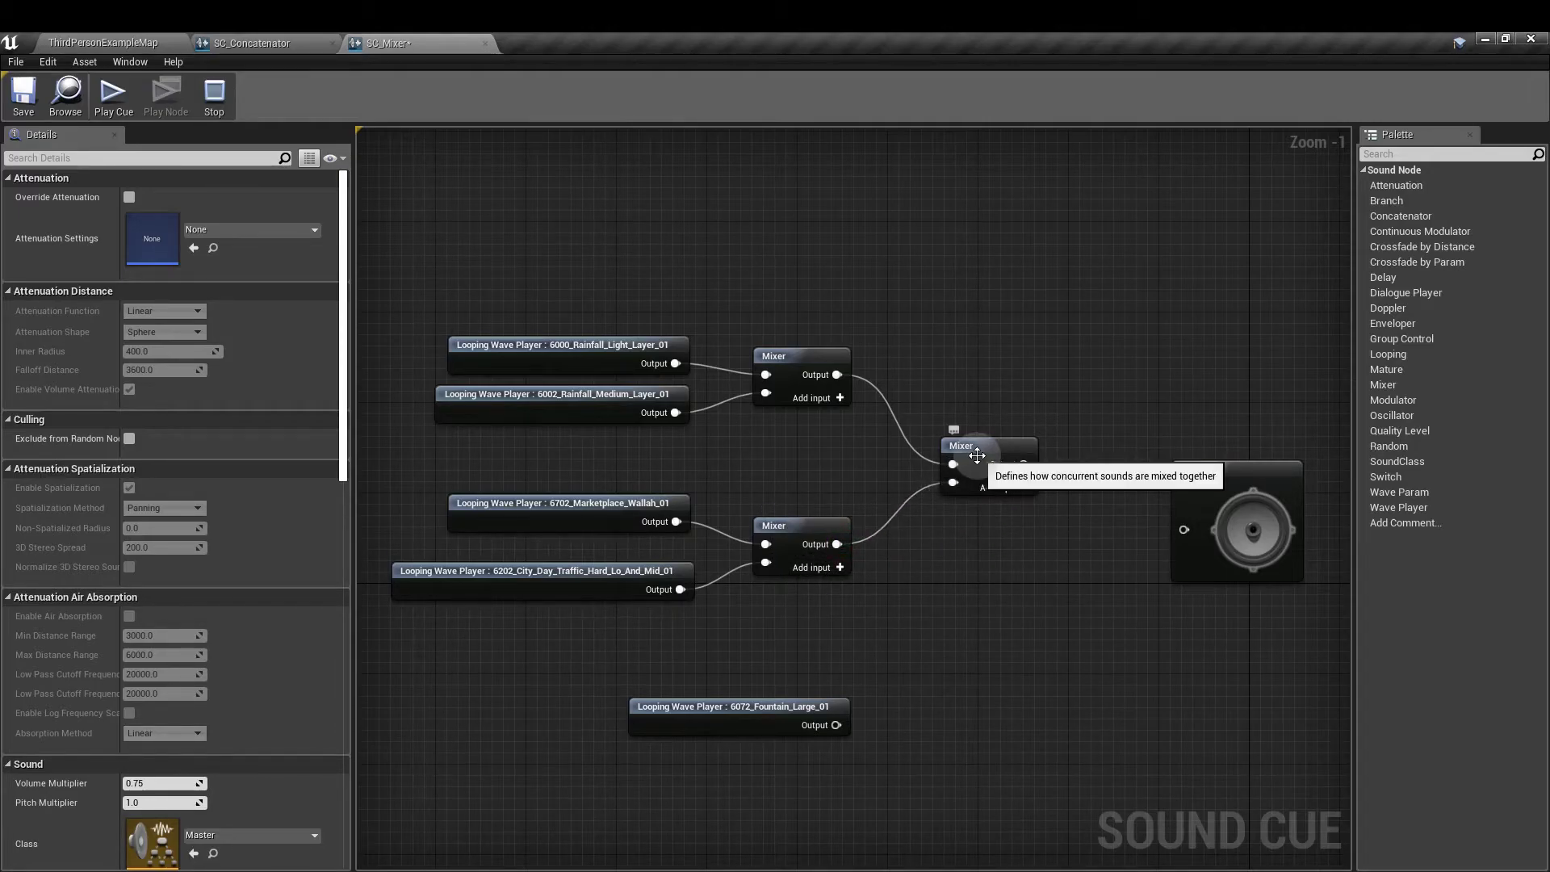
{"action": "left_click", "coordinate": [1028, 493]}
{"action": "left_click", "coordinate": [1020, 522]}
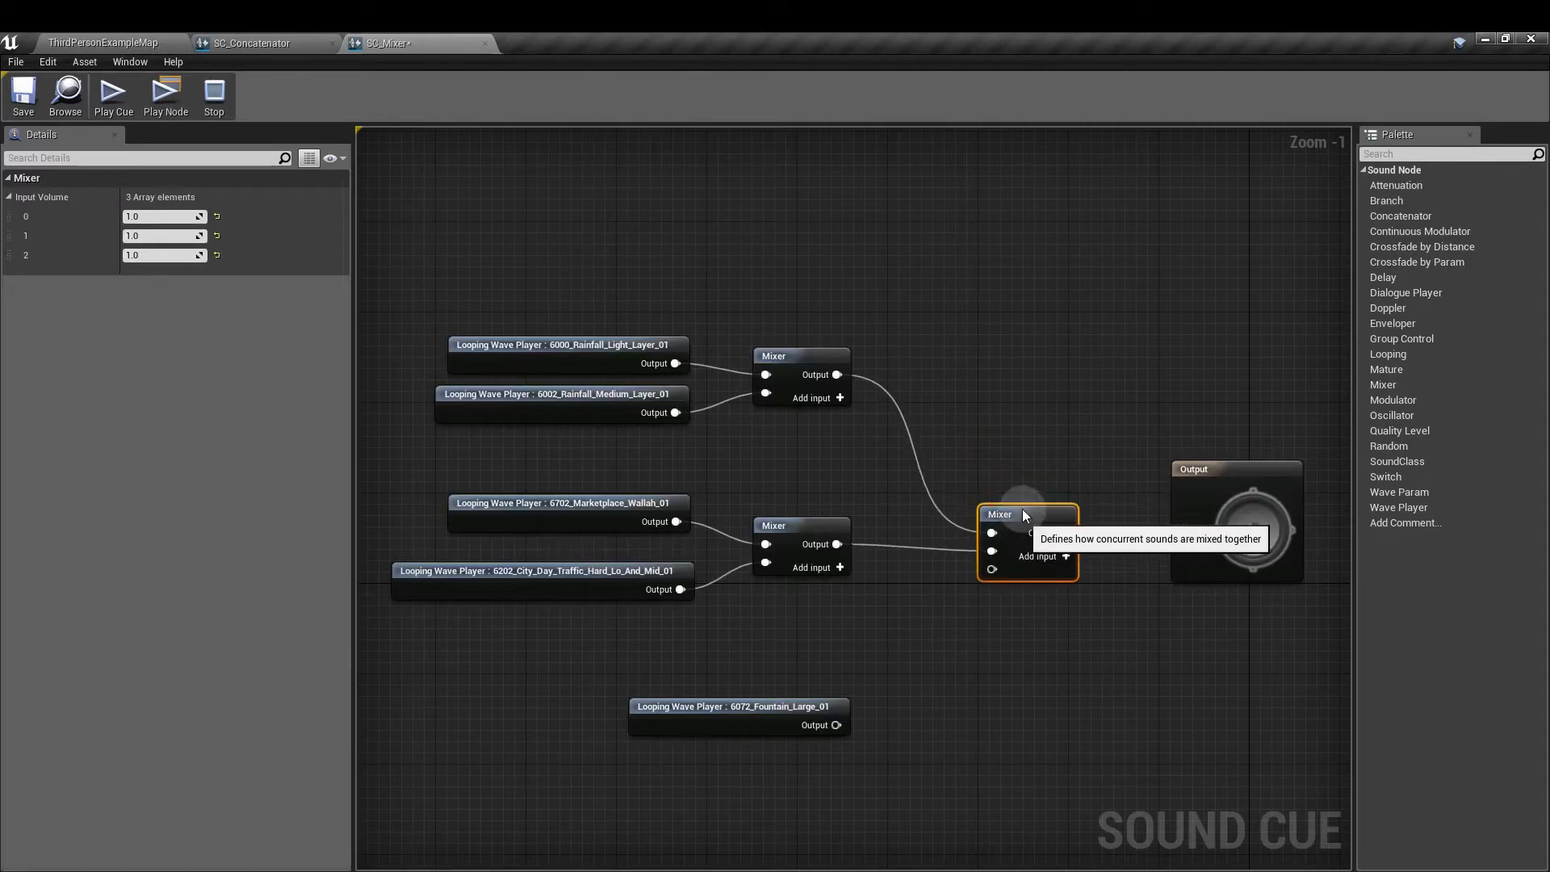
{"action": "left_click_drag", "start_coordinate": [836, 726], "coordinate": [995, 564]}
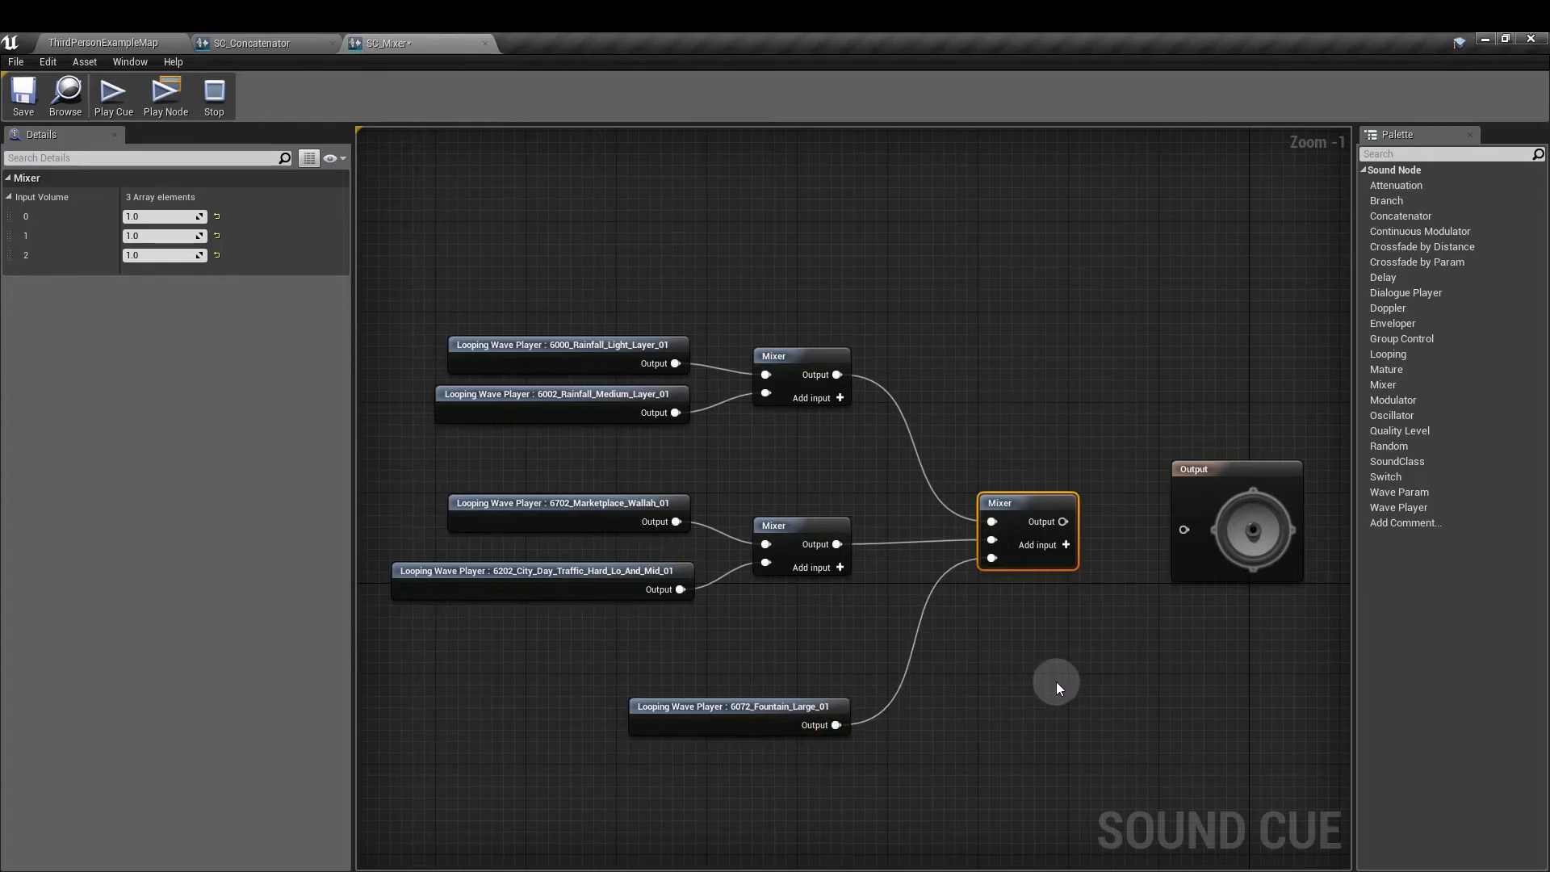
{"action": "left_click_drag", "start_coordinate": [1063, 521], "coordinate": [1197, 521]}
{"action": "left_click", "coordinate": [1203, 520]}
{"action": "key", "text": "space"}
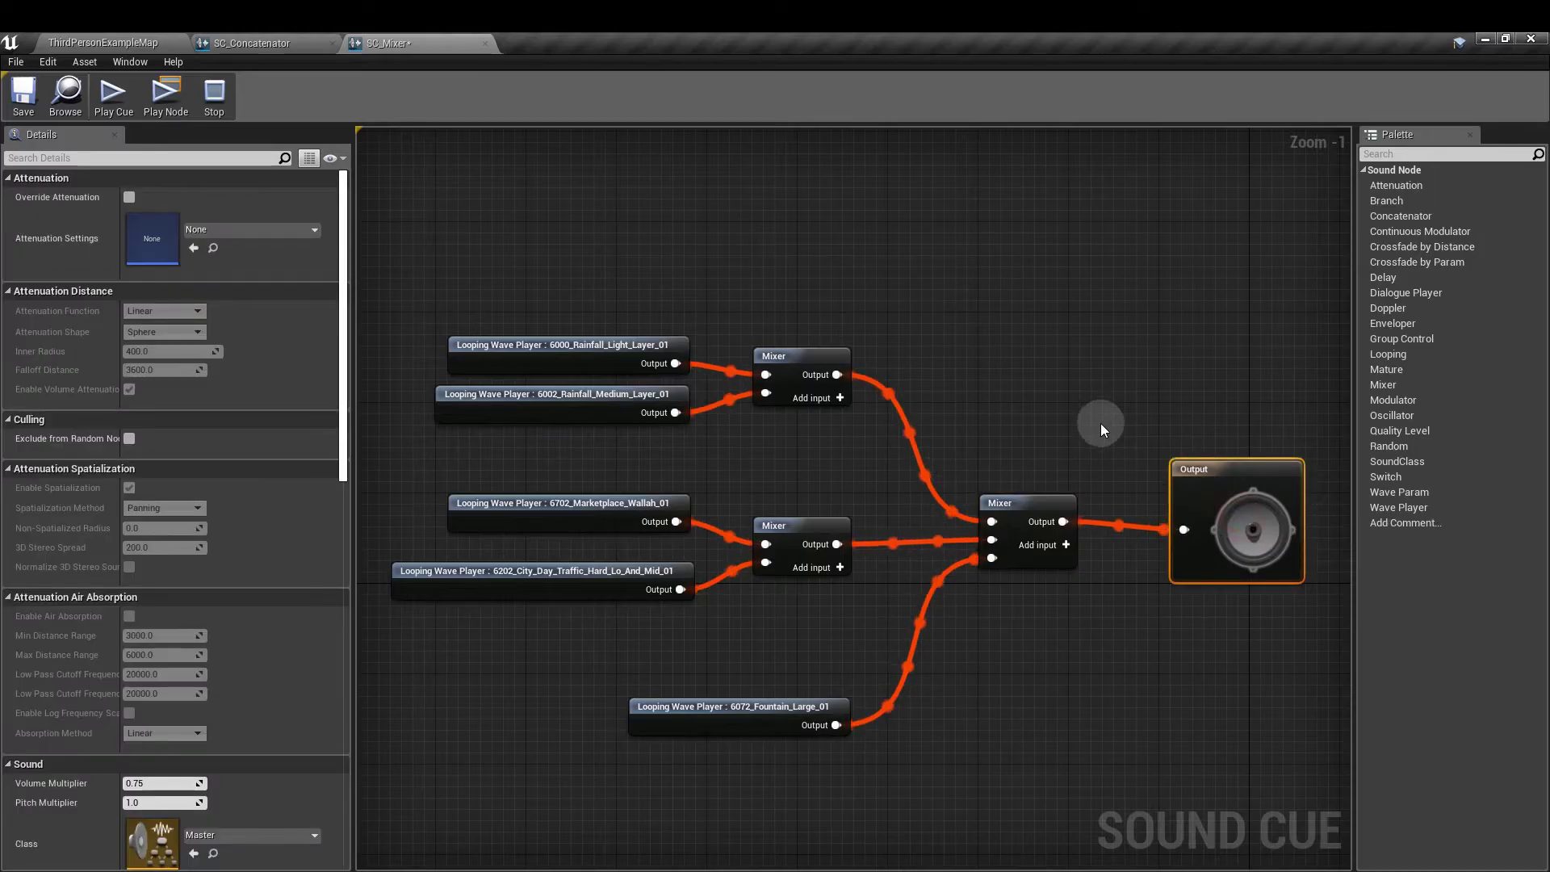
{"action": "left_click", "coordinate": [214, 96]}
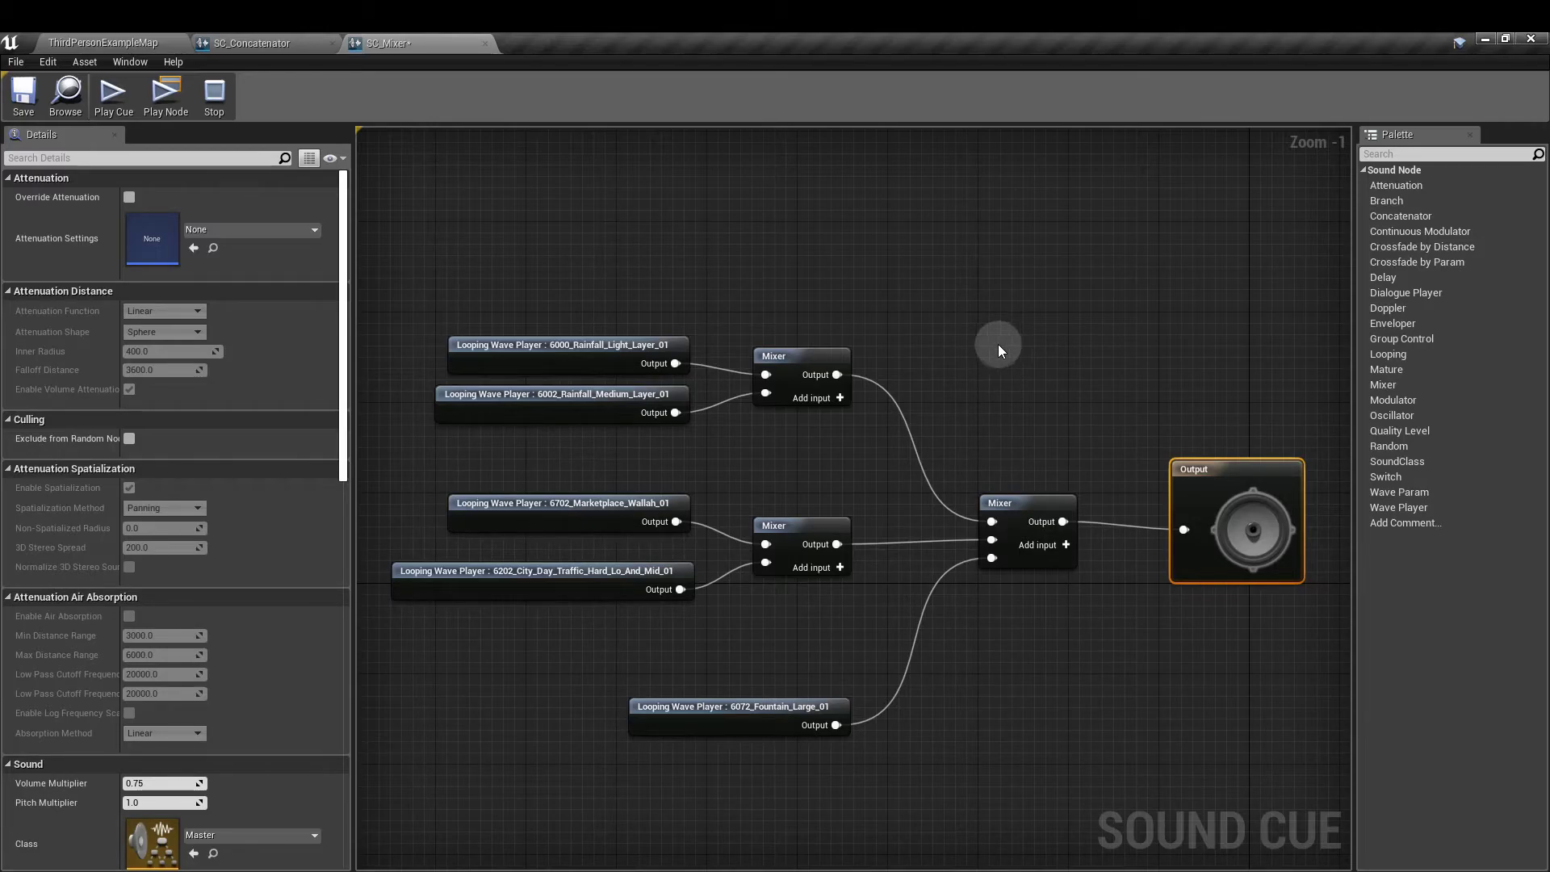
- Inspect the rain Mixer, city Mixer and players, then select the master Mixer to show its input volumes
{"action": "left_click_drag", "start_coordinate": [782, 306], "coordinate": [801, 598]}
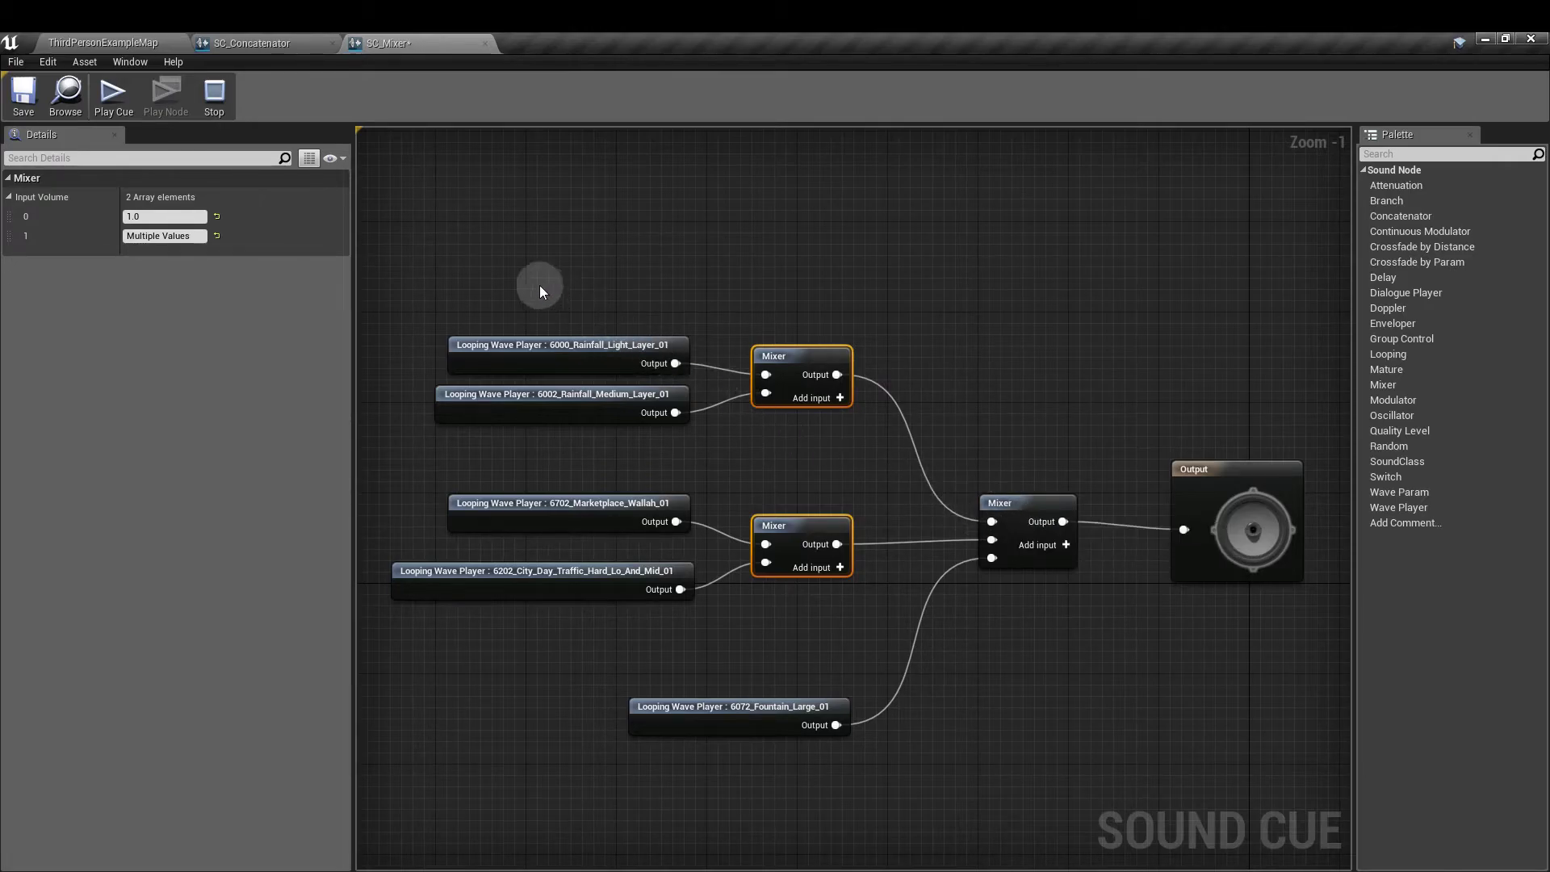
{"action": "left_click_drag", "start_coordinate": [537, 284], "coordinate": [625, 417]}
{"action": "left_click_drag", "start_coordinate": [496, 466], "coordinate": [587, 588]}
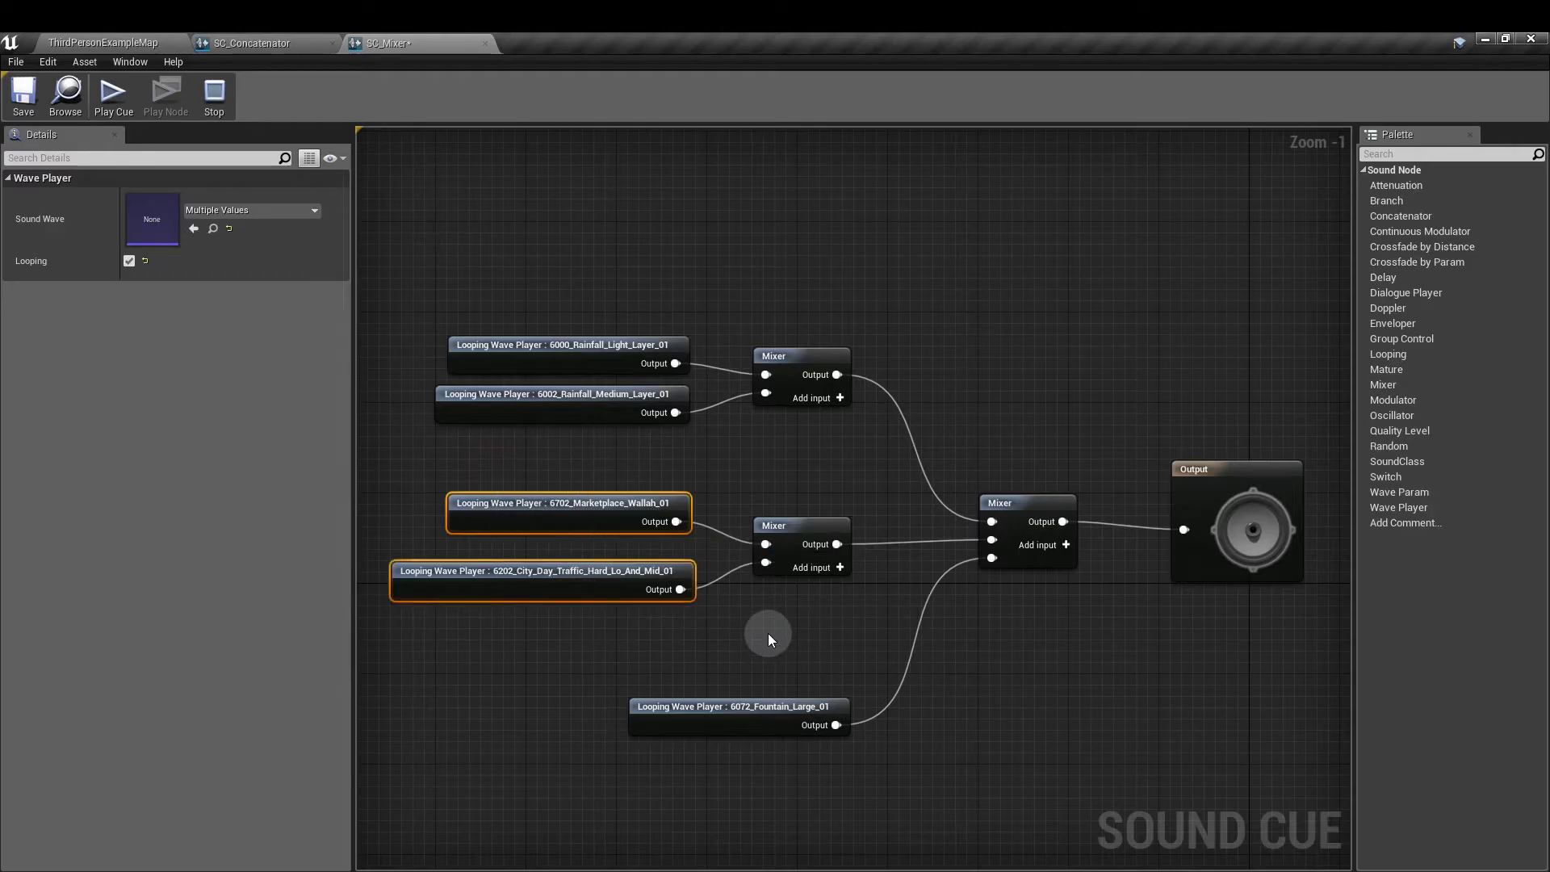
{"action": "left_click", "coordinate": [767, 633]}
{"action": "left_click_drag", "start_coordinate": [773, 281], "coordinate": [801, 409]}
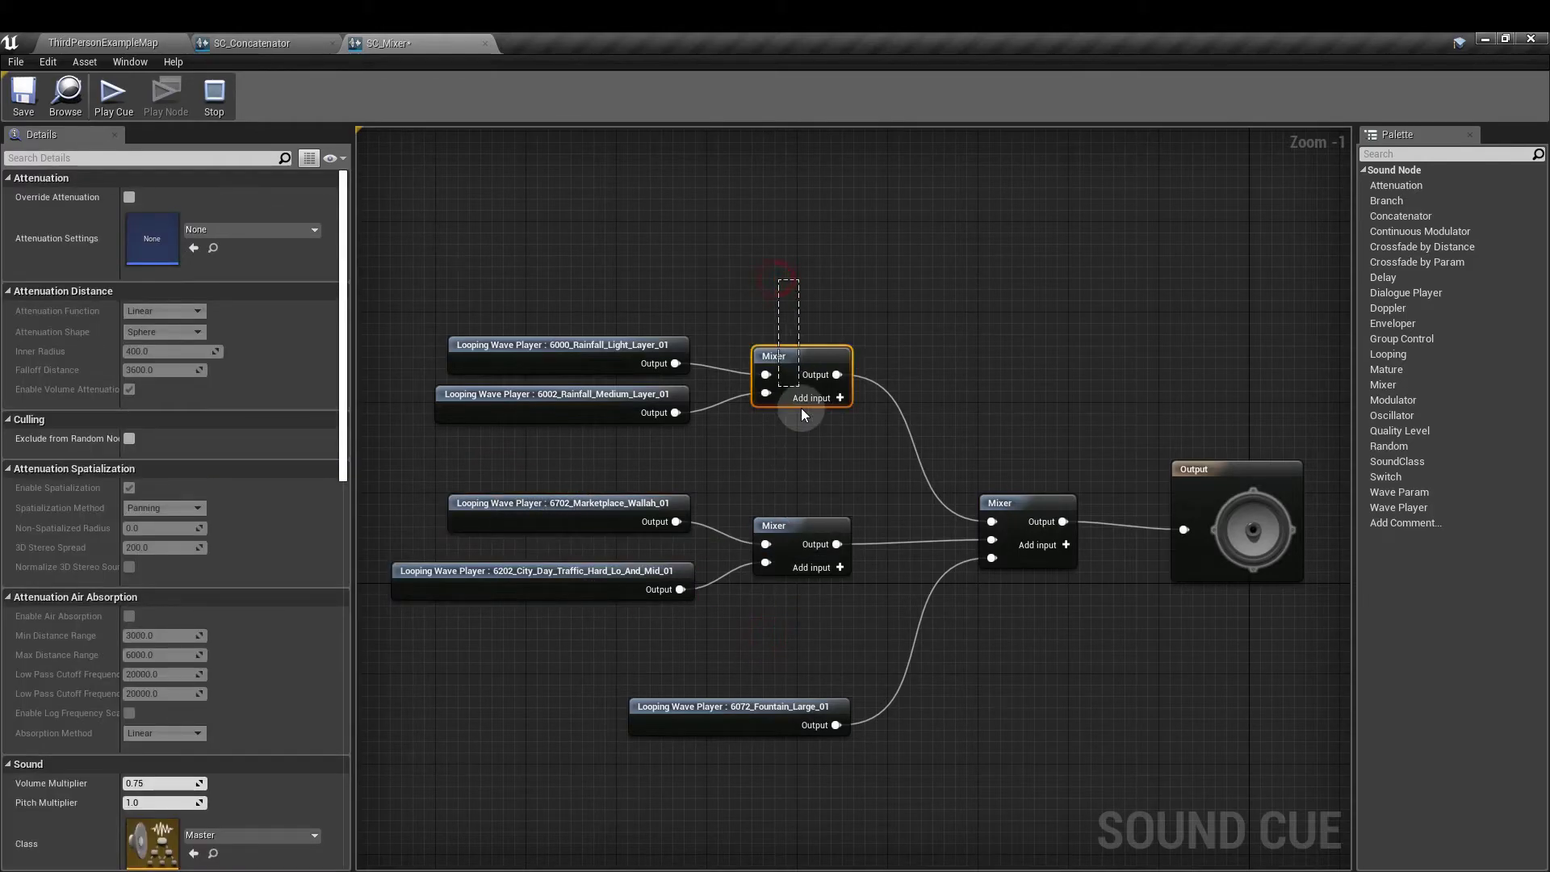
{"action": "left_click", "coordinate": [807, 557]}
{"action": "left_click", "coordinate": [849, 453]}
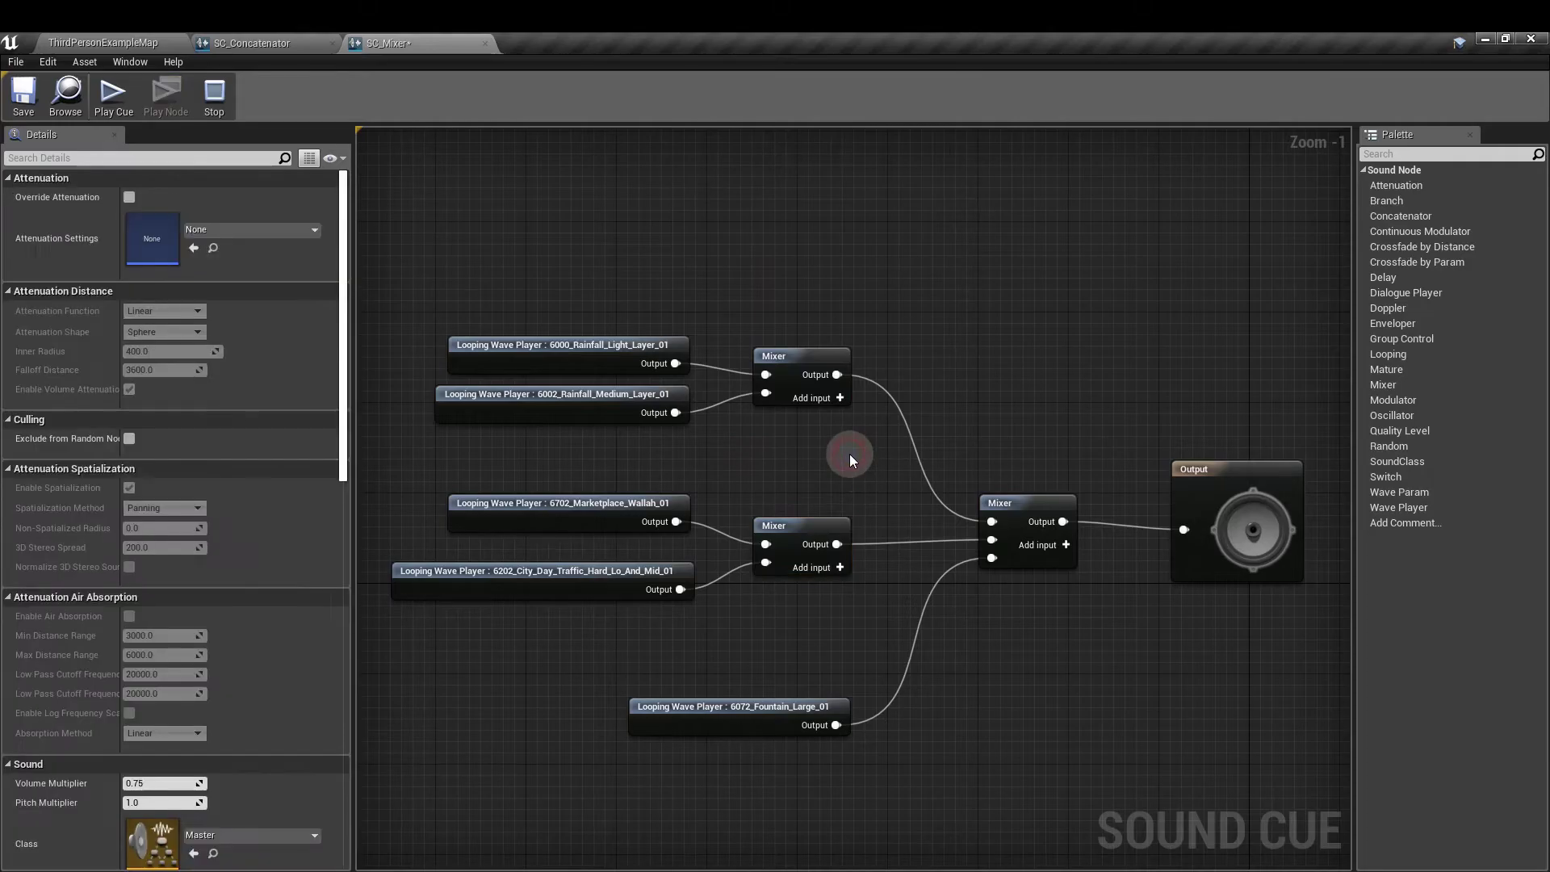
{"action": "left_click", "coordinate": [1003, 503]}
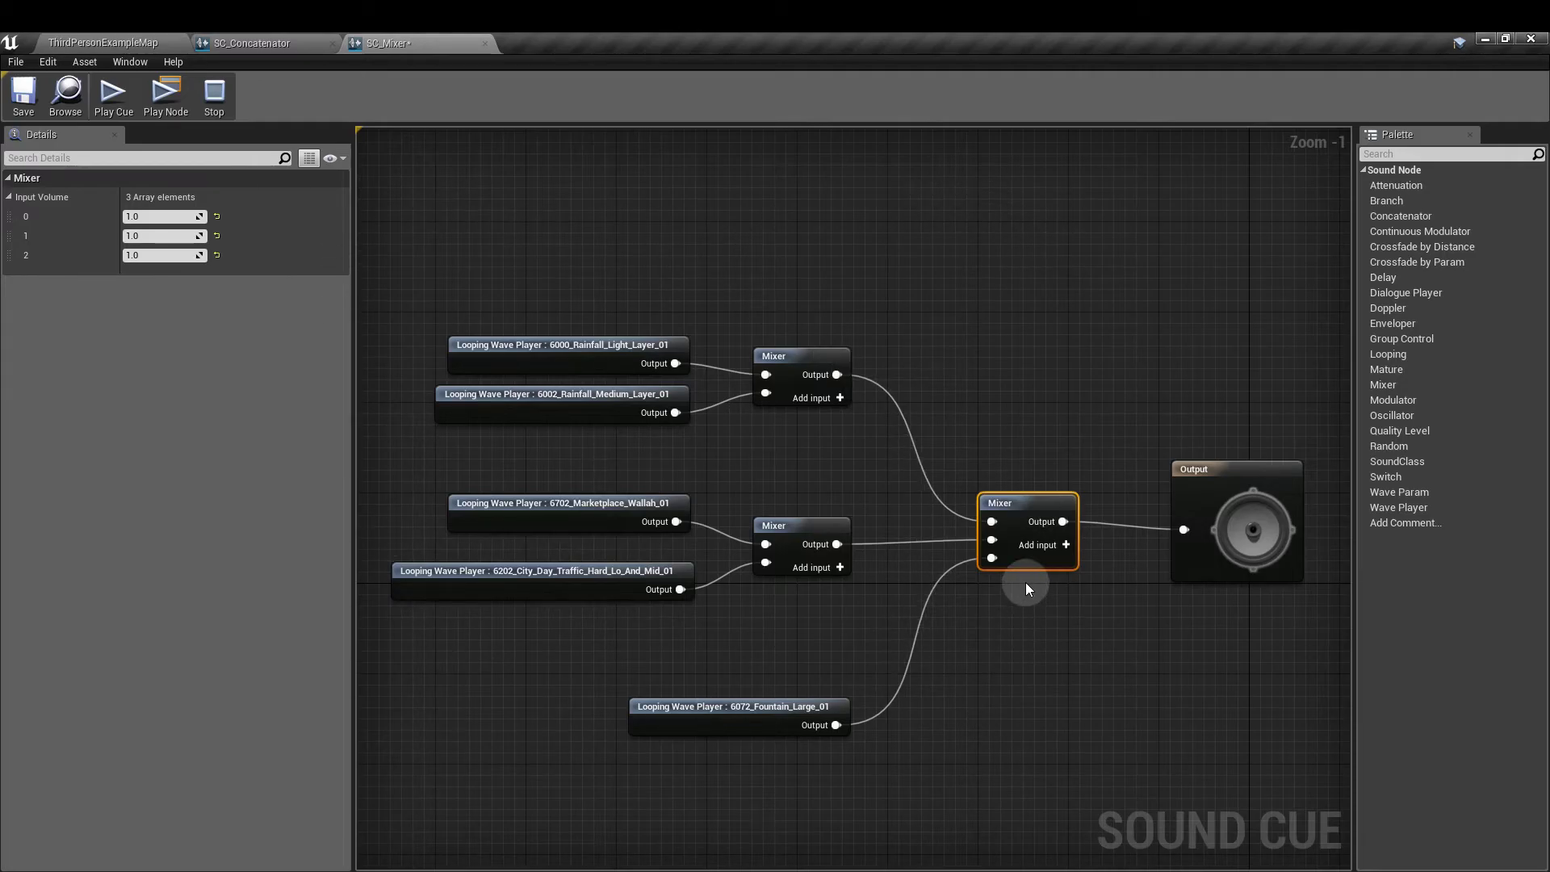
- Set the master Mixer's fountain Input Volume element 2 to 0.3 and audition the cue
{"action": "left_click", "coordinate": [161, 255]}
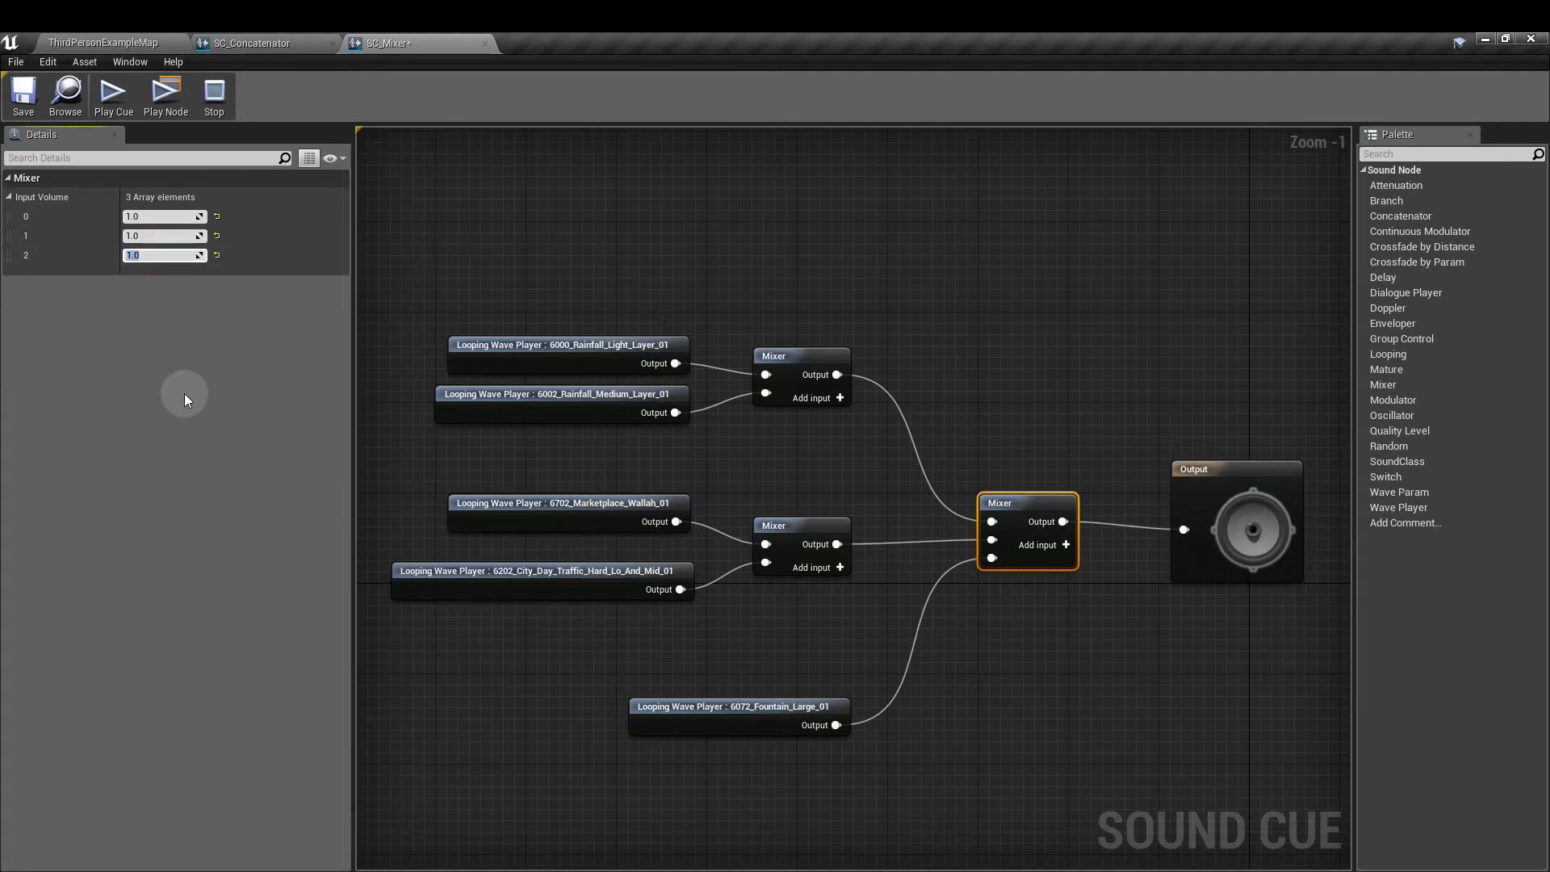
{"action": "type", "text": ".3"}
{"action": "key", "text": "Return"}
{"action": "left_click", "coordinate": [1219, 529]}
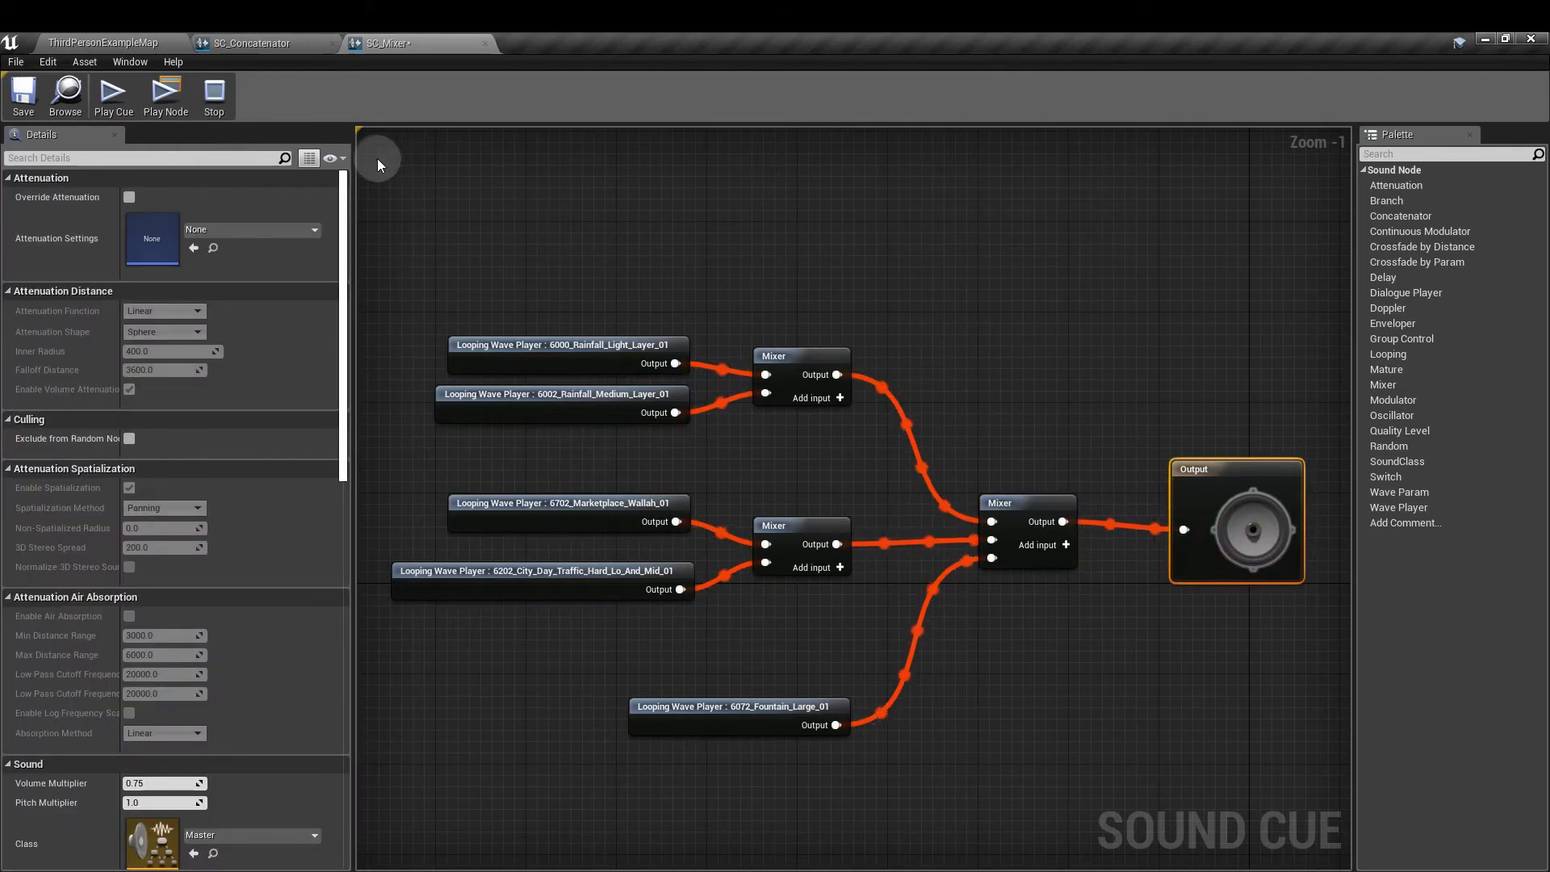
{"action": "left_click", "coordinate": [217, 96]}
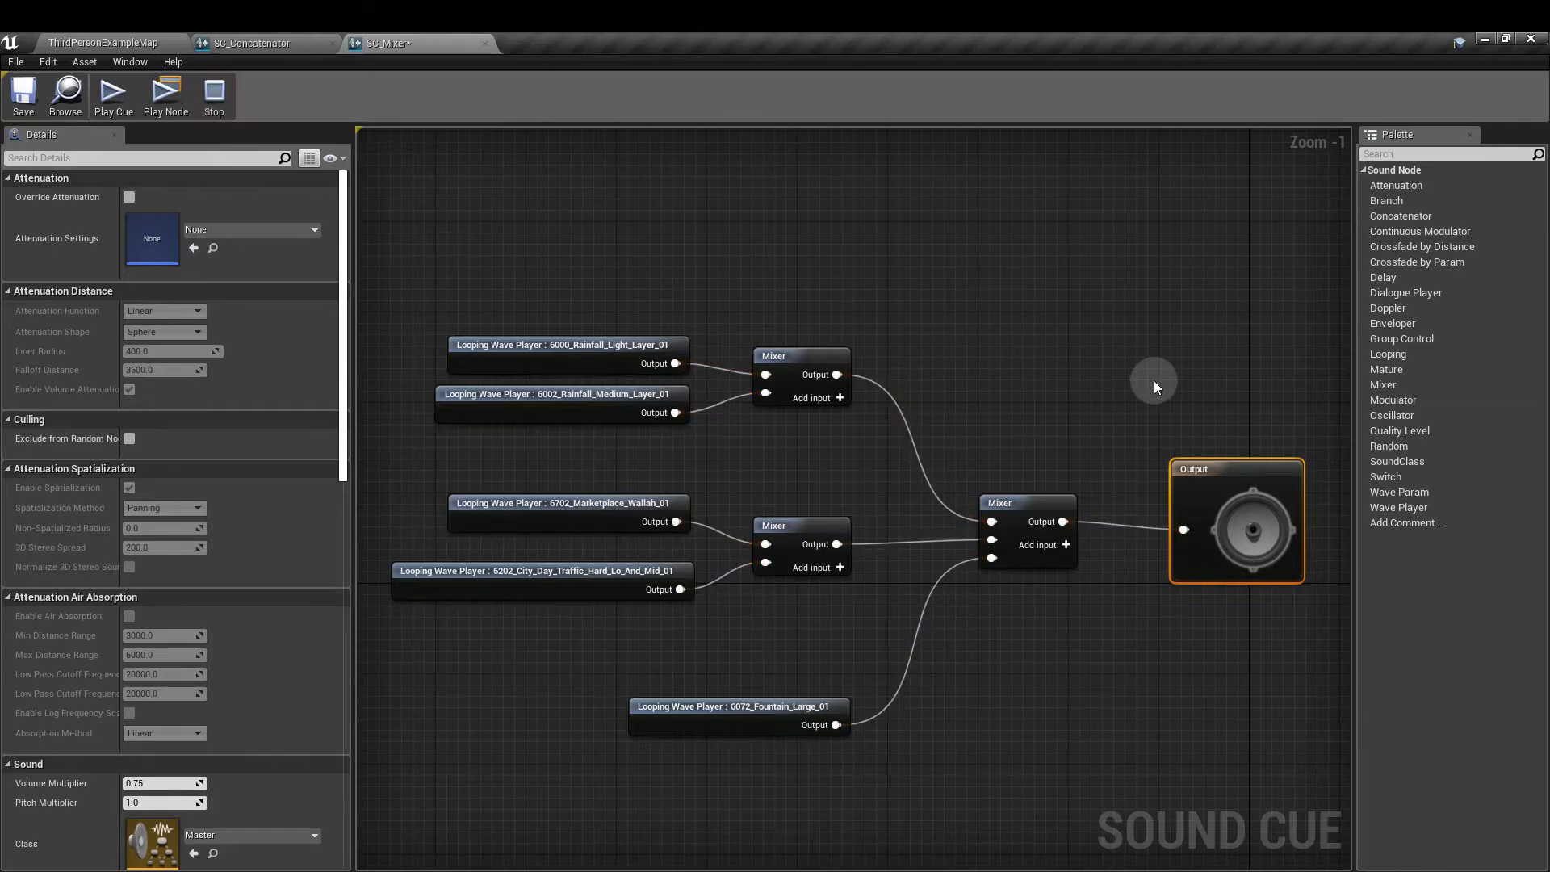
{"action": "left_click", "coordinate": [1013, 508]}
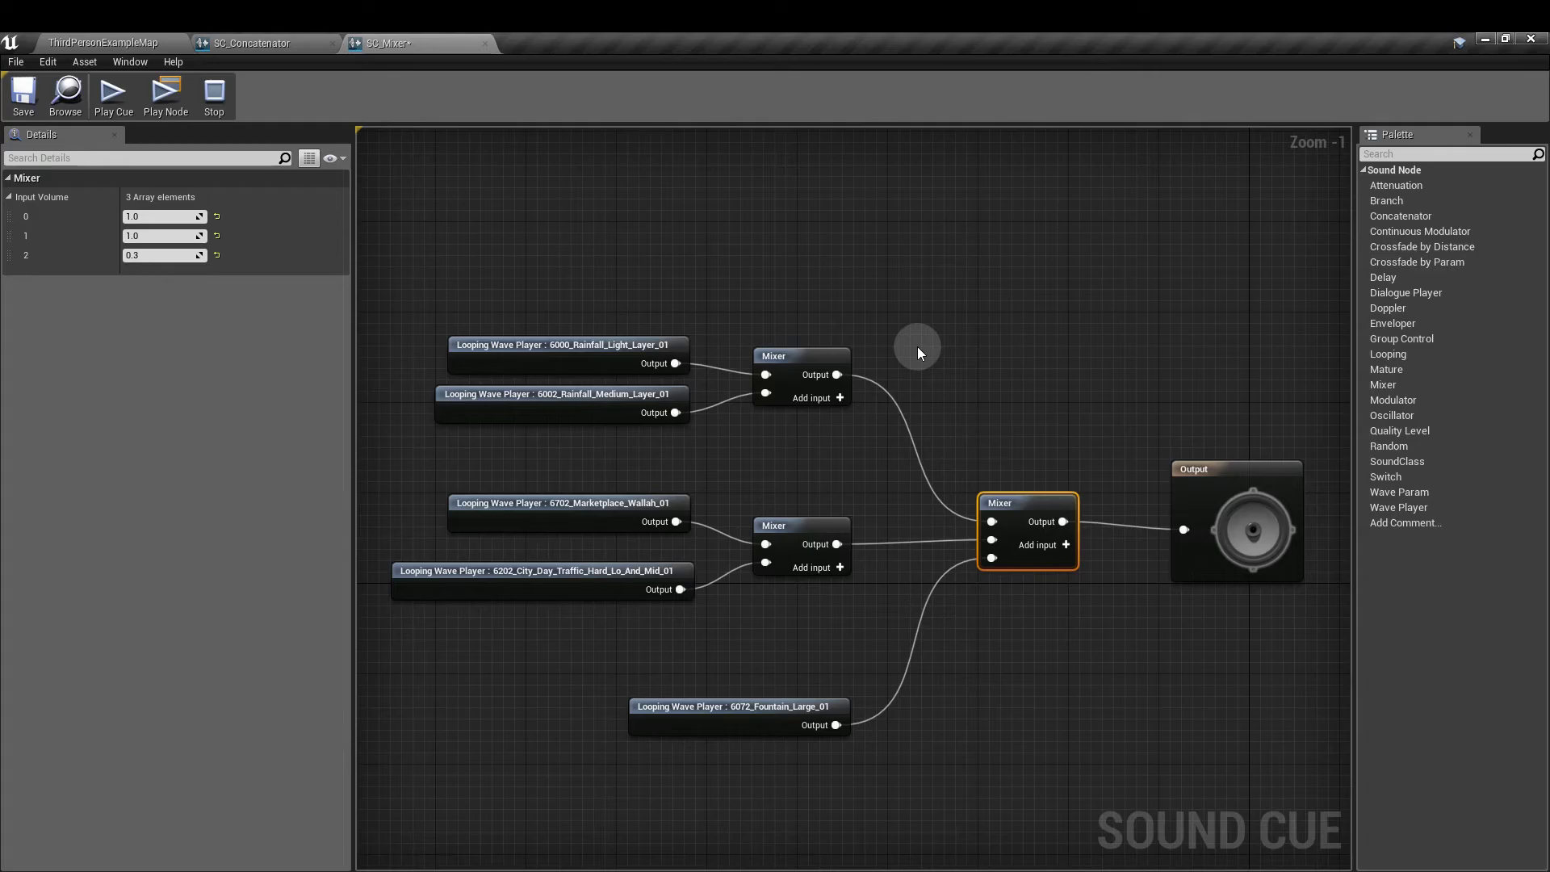
- Mute the master Mixer's rain input by setting its volume to 0
{"action": "left_click", "coordinate": [170, 216]}
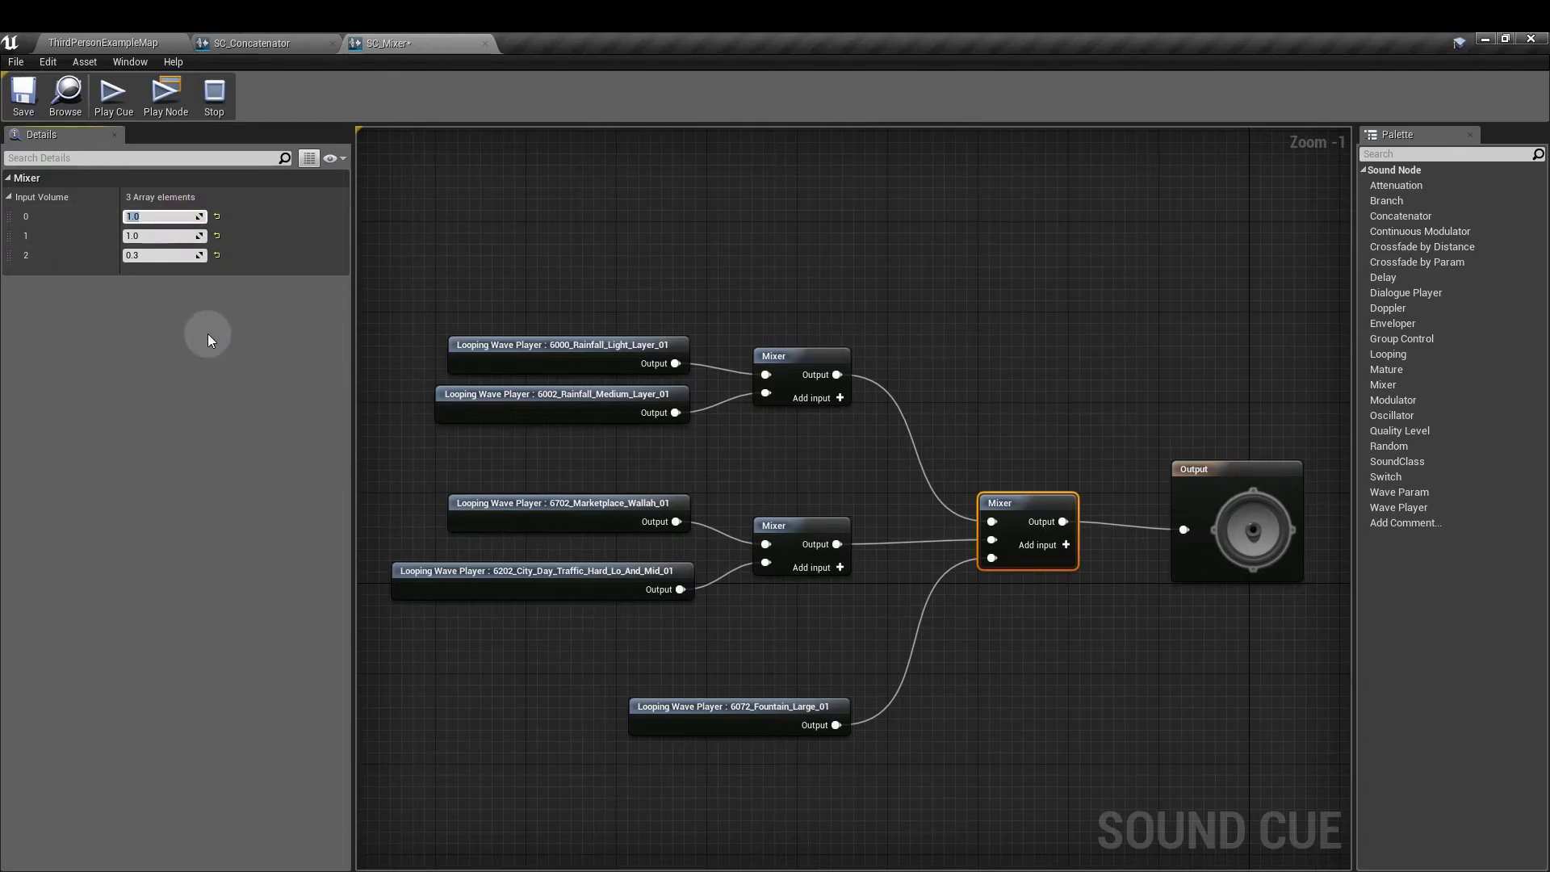
{"action": "type", "text": "0"}
{"action": "key", "text": "Return"}
{"action": "left_click", "coordinate": [951, 347]}
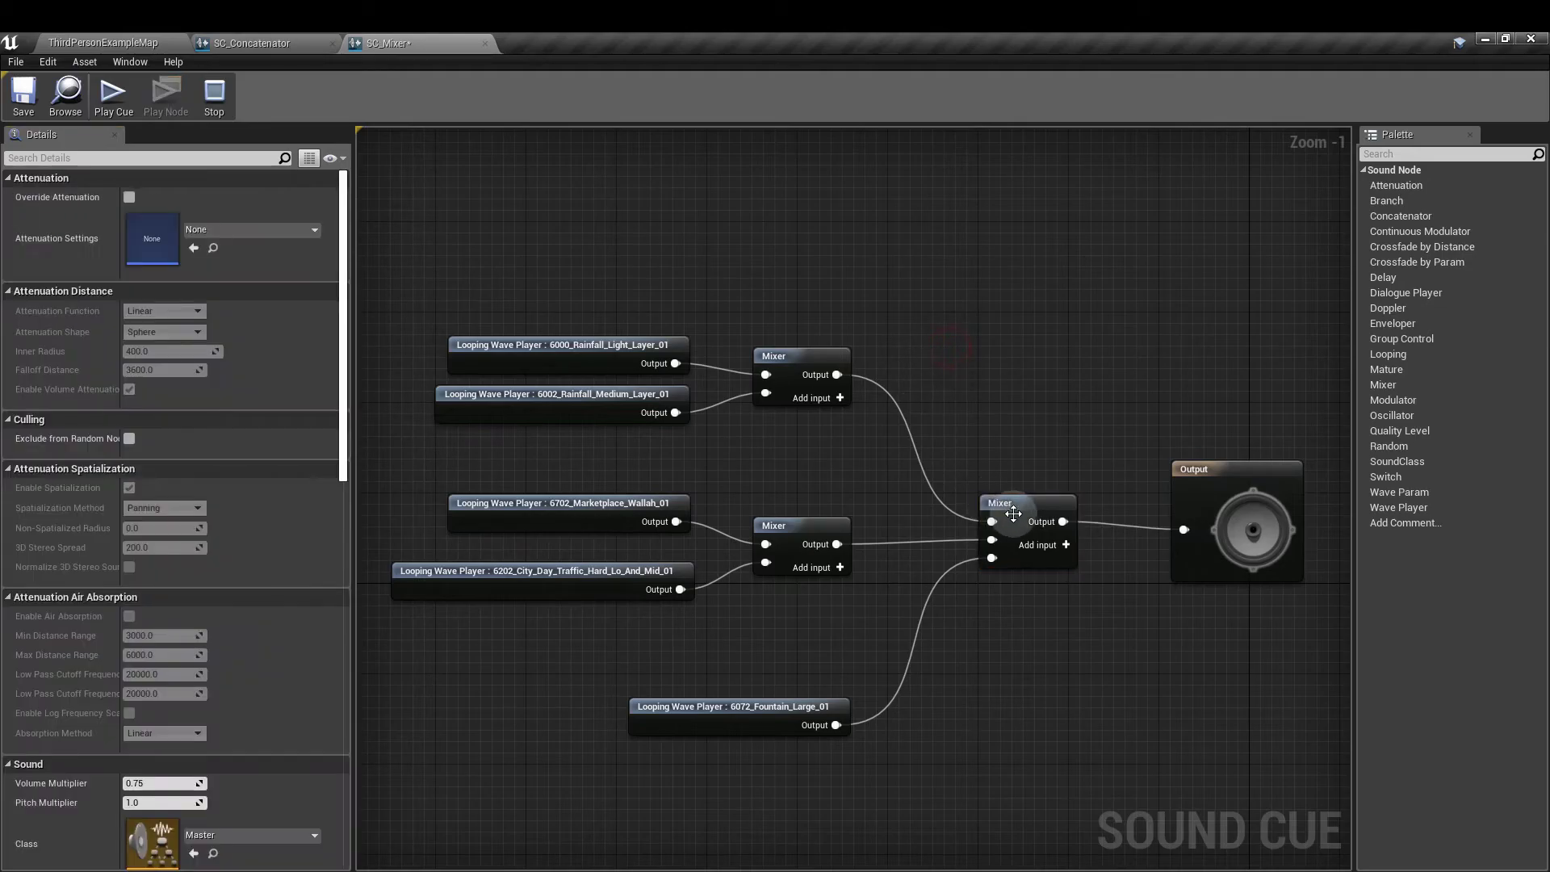
{"action": "left_click", "coordinate": [1015, 514]}
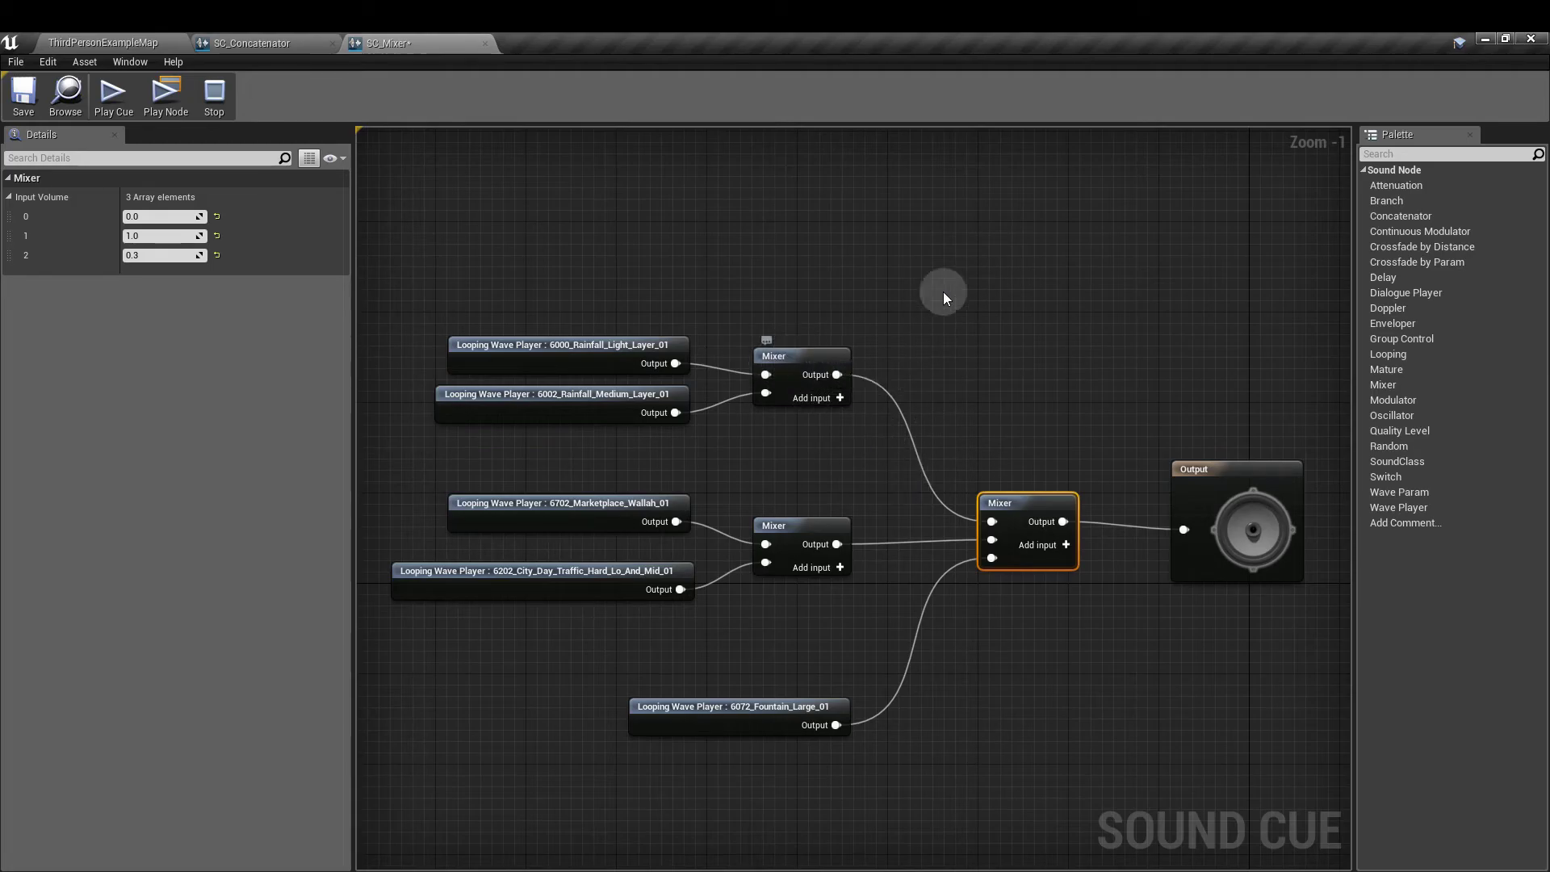
- Restore the rain input volume to 1.0, then edit the city input's volume
{"action": "left_click", "coordinate": [172, 217]}
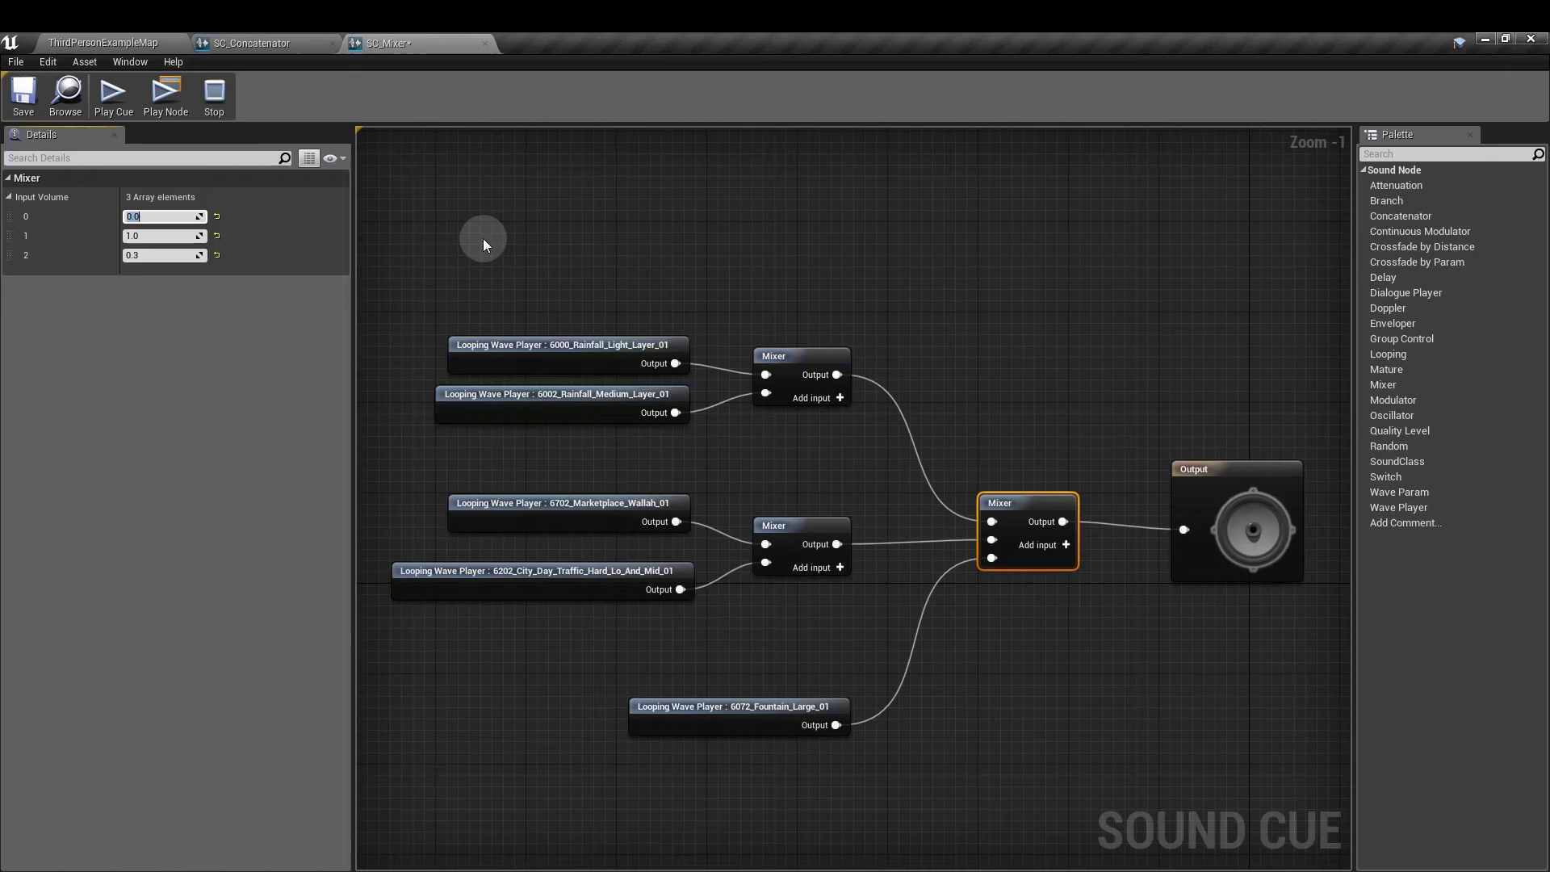
{"action": "type", "text": "1"}
{"action": "key", "text": "Return"}
{"action": "left_click", "coordinate": [173, 235]}
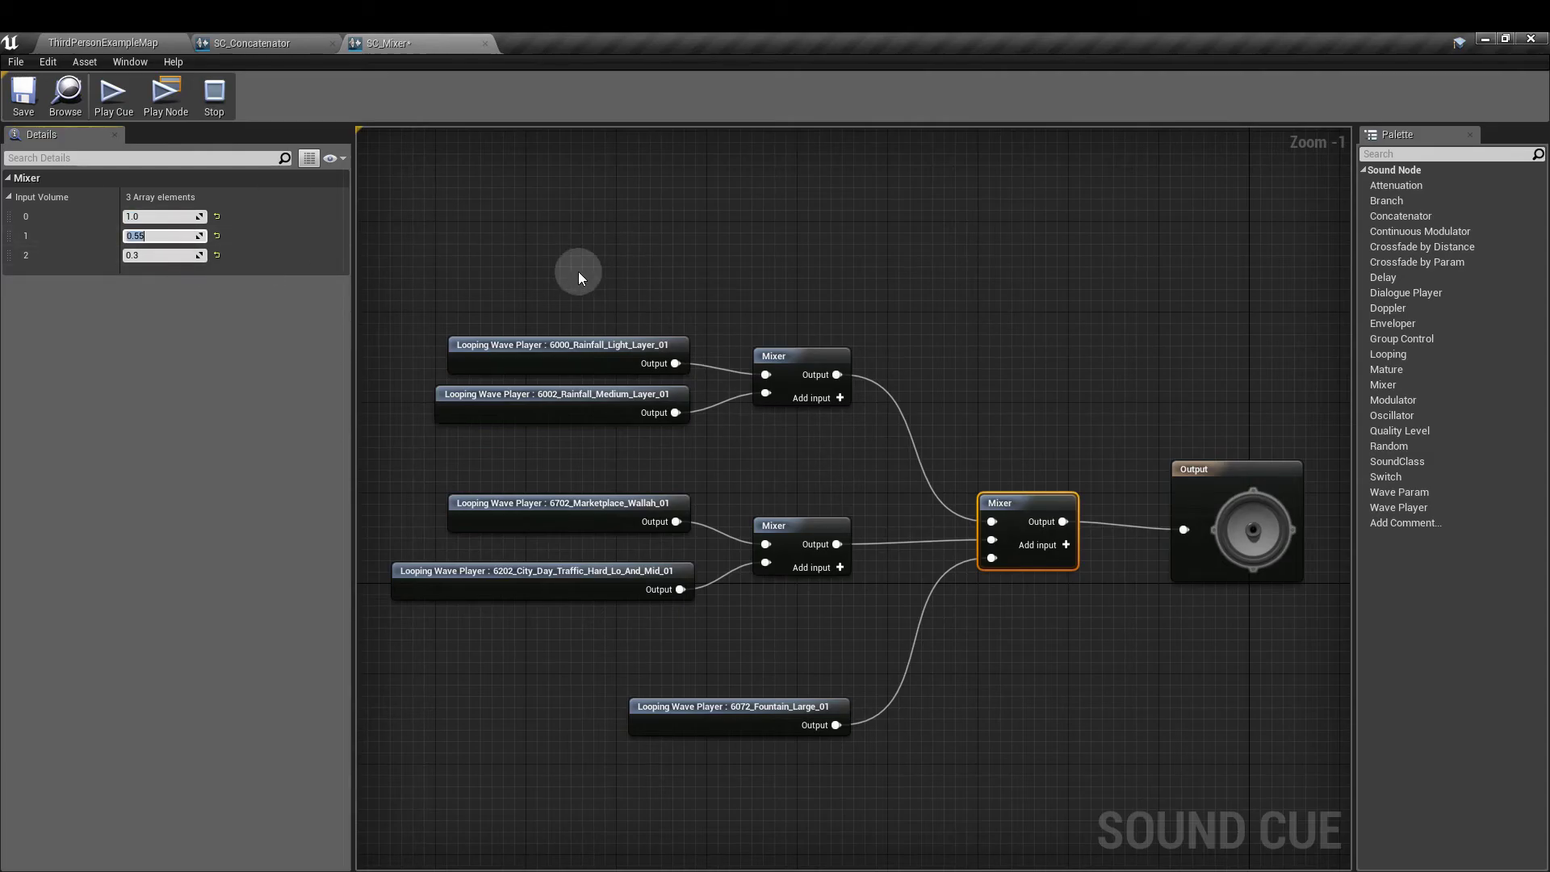
- Play the full sound cue from the Output node, then stop playback
{"action": "left_click", "coordinate": [987, 344]}
{"action": "left_click", "coordinate": [1218, 512]}
{"action": "key", "text": "space"}
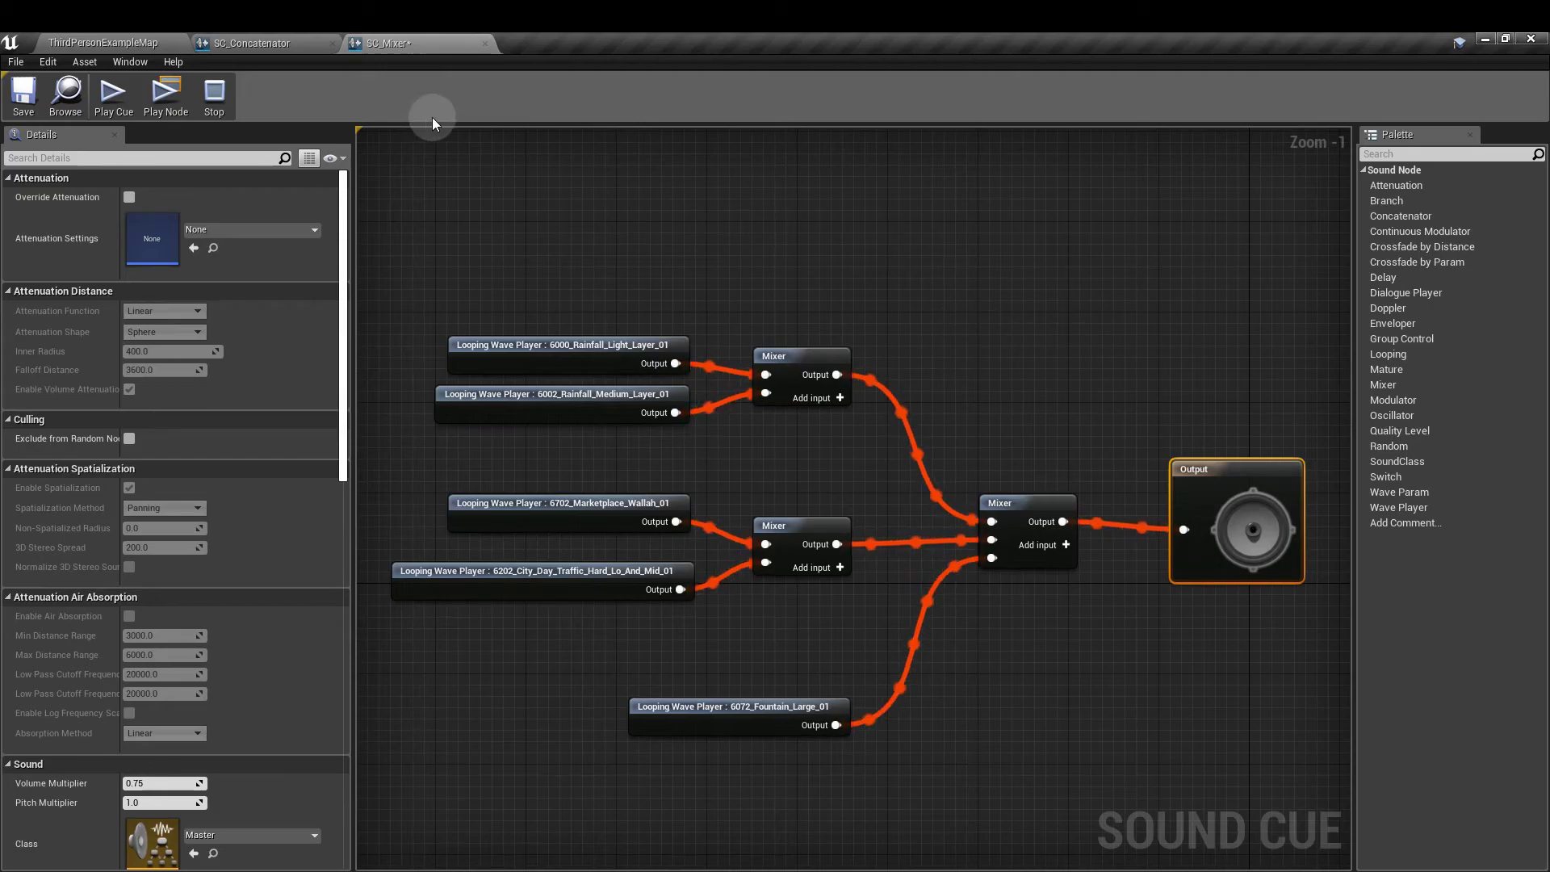
{"action": "left_click", "coordinate": [215, 98]}
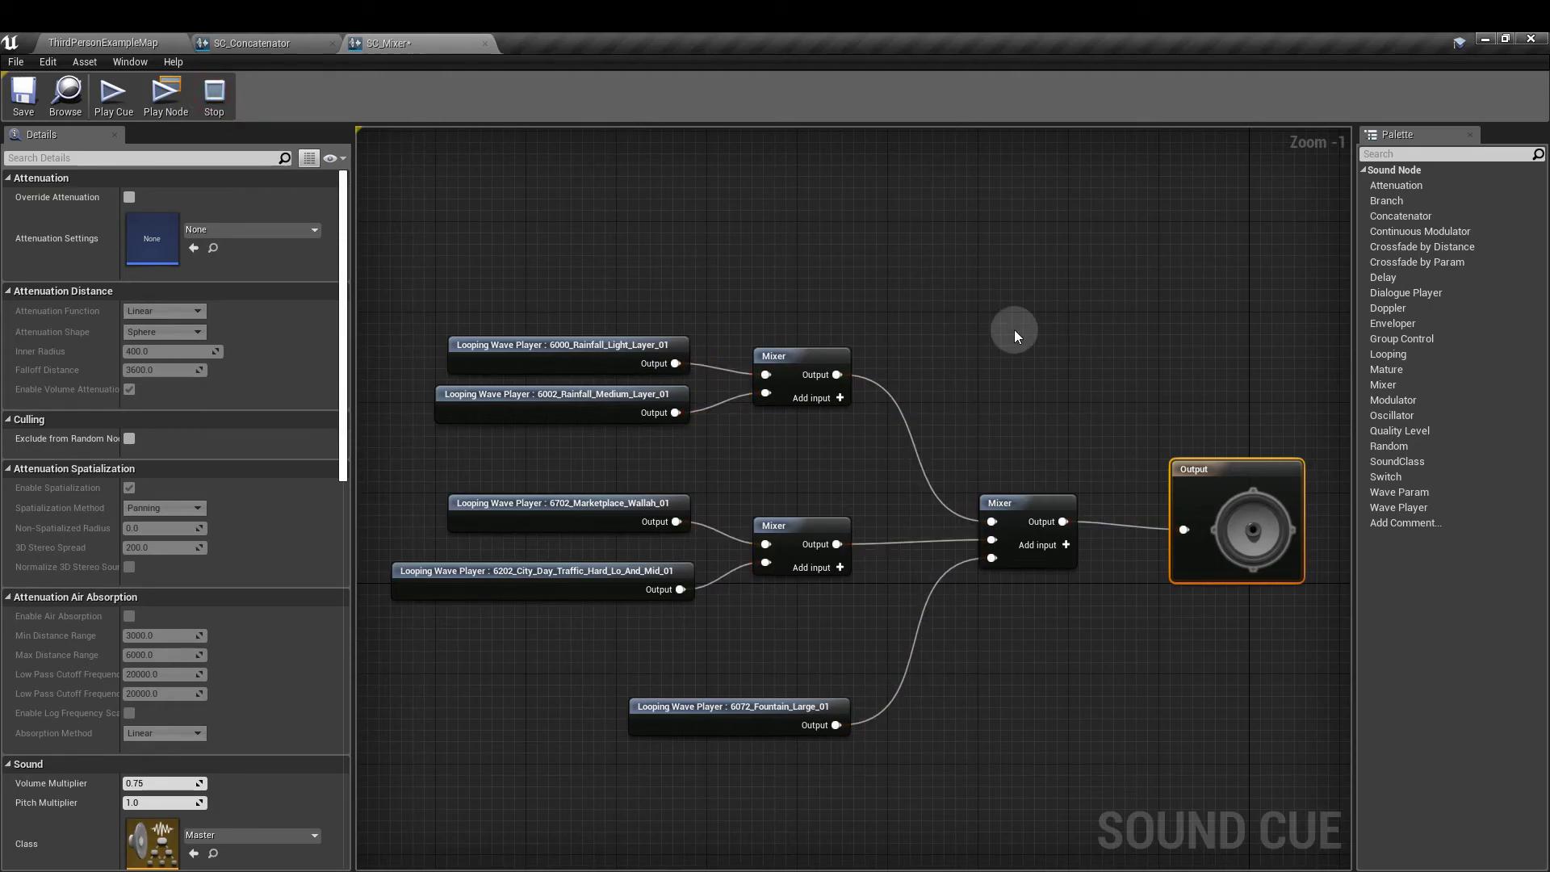